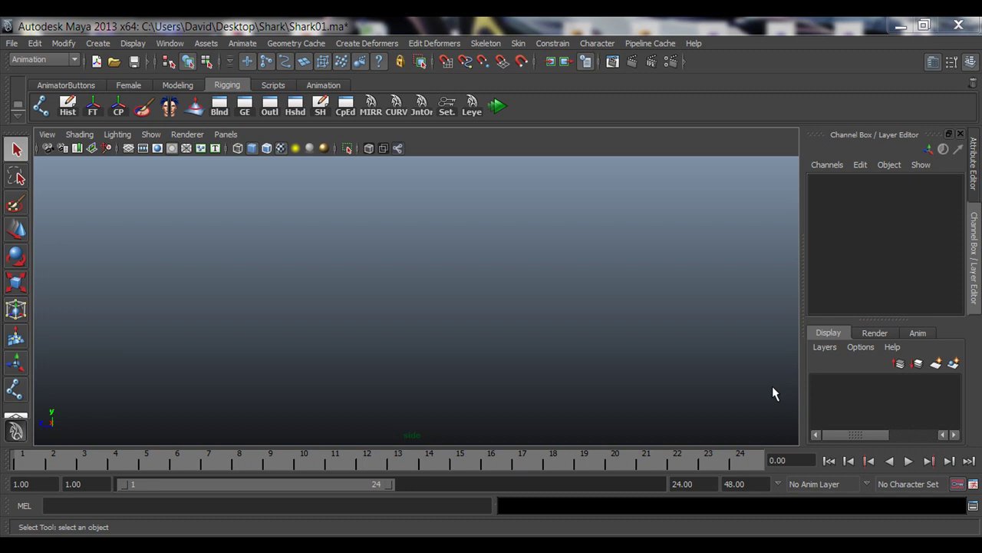
Examine the shark's head, teeth and gills in the side view
alt+middle_drag(772, 375, 74, 371)
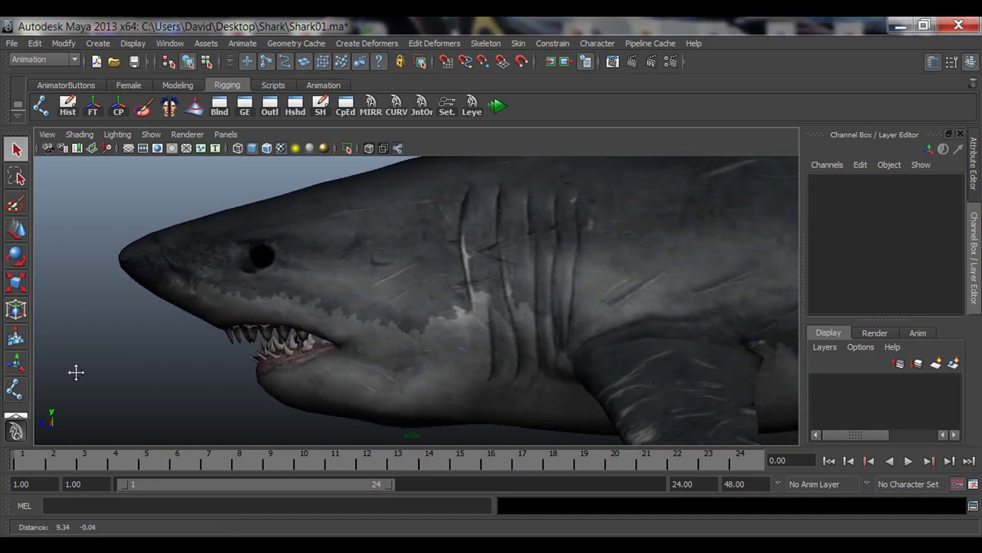
scroll(515, 346, down, 3)
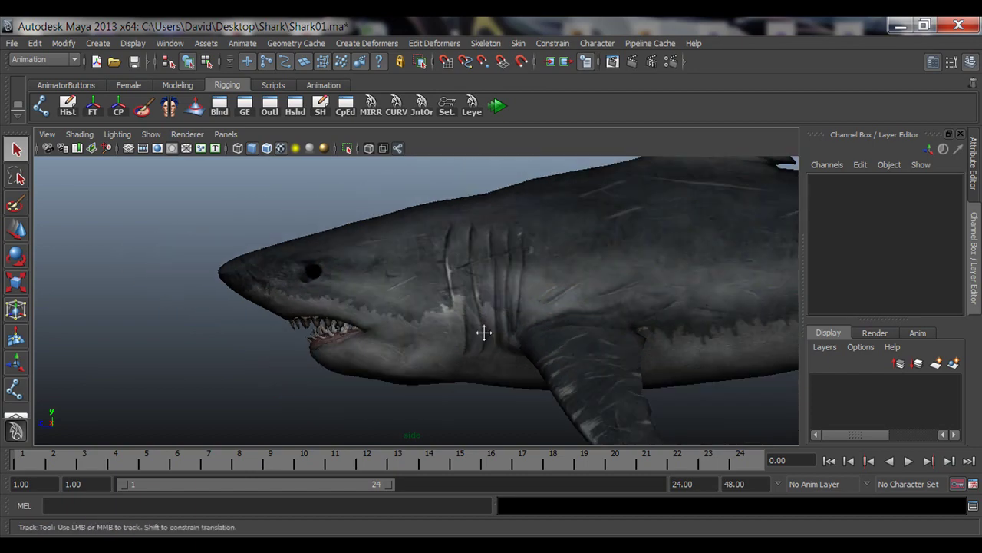
alt+middle_drag(483, 333, 452, 353)
scroll(308, 371, up, 2)
alt+middle_drag(308, 370, 419, 357)
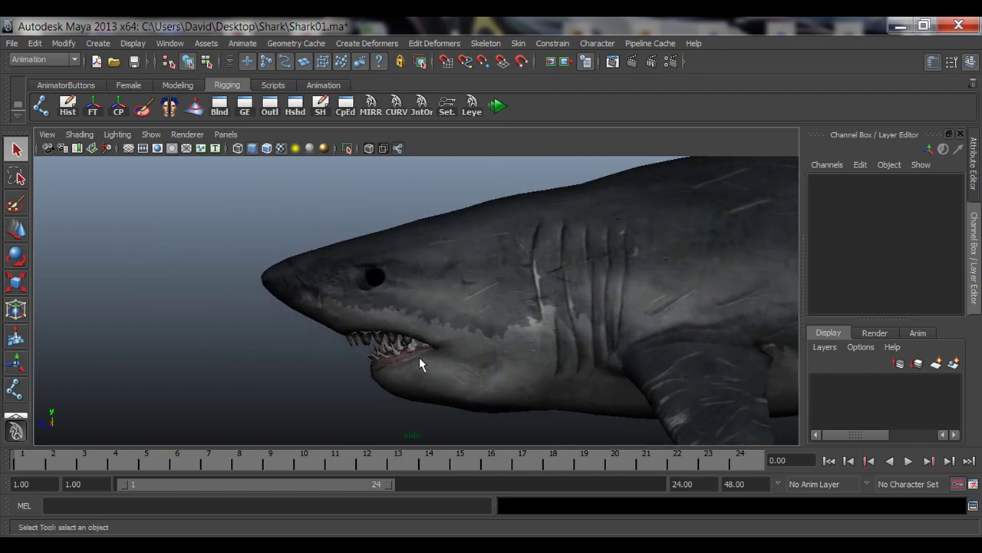
mouse_move(419, 357)
alt+right_down()
mouse_move(599, 345)
mouse_move(417, 351)
alt+right_up()
Switch from the side view to the full-size perspective view and examine the whole shark from its opposite side
key(space)
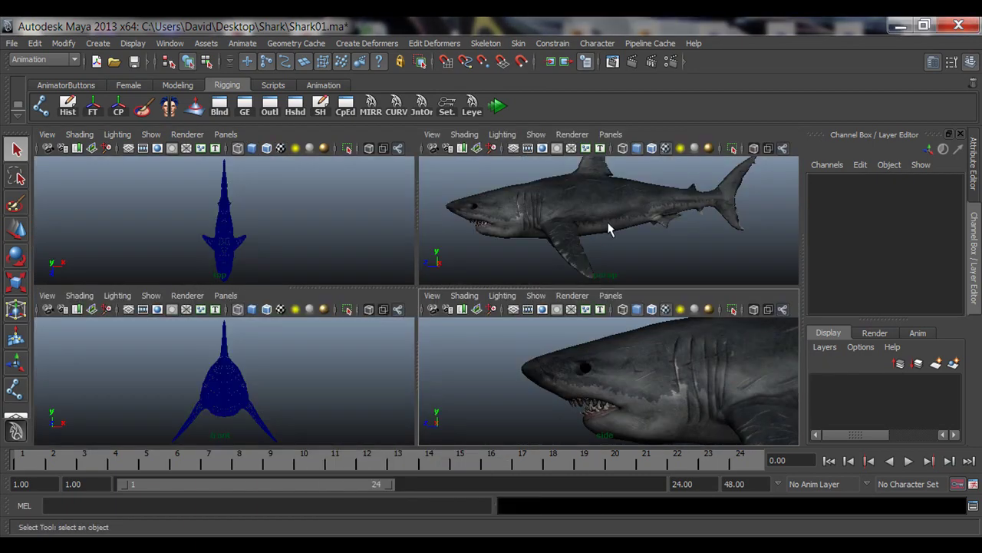
key(space)
alt+drag(423, 300, 522, 329)
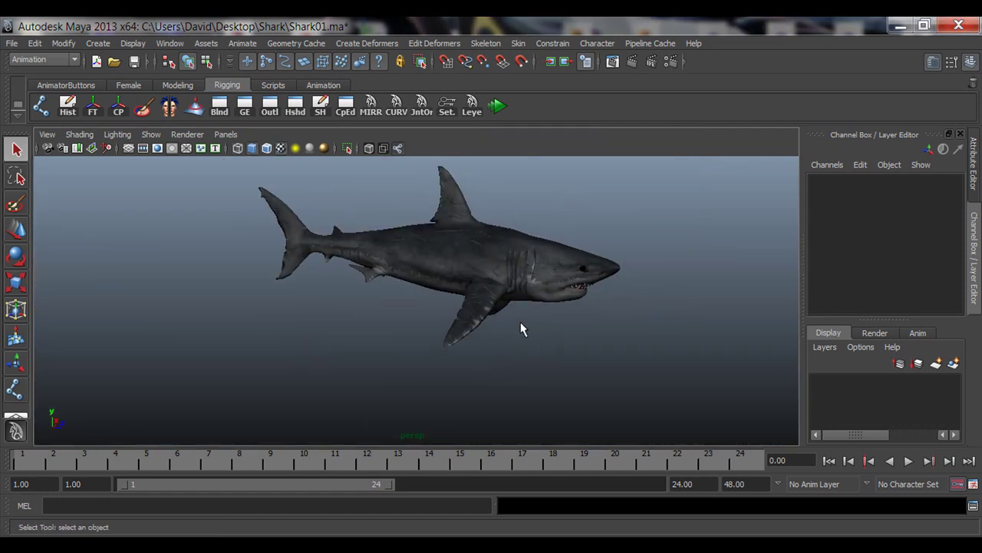
alt+middle_drag(439, 330, 403, 342)
alt+right_drag(404, 343, 524, 351)
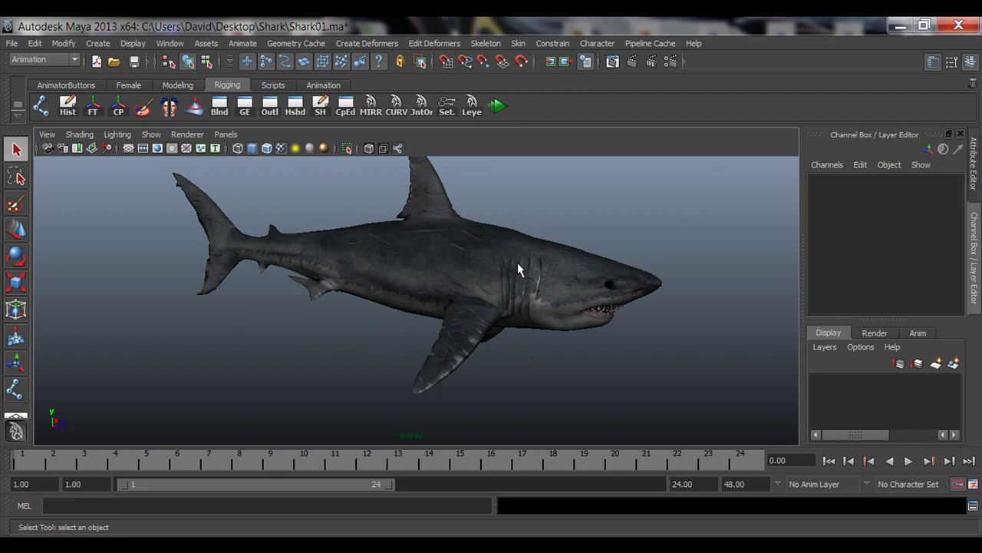
Examine the shark's teeth and the inside of its mouth up close, and return to a view of the whole body
alt+drag(519, 268, 409, 298)
alt+right_drag(410, 299, 538, 345)
alt+middle_drag(538, 345, 425, 347)
scroll(425, 348, up, 5)
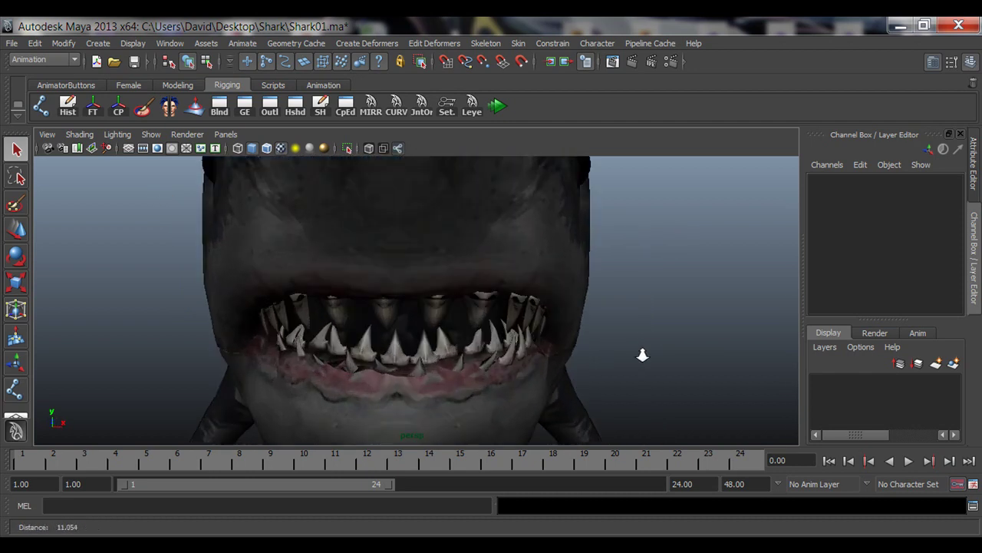
alt+right_drag(468, 317, 371, 332)
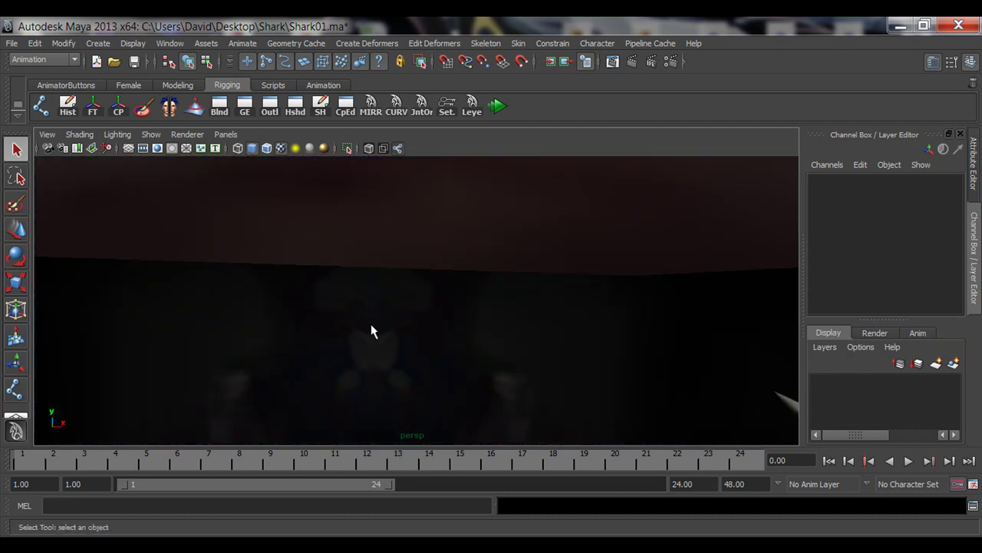
alt+middle_drag(371, 332, 387, 288)
alt+right_drag(338, 313, 478, 340)
alt+right_drag(269, 342, 460, 353)
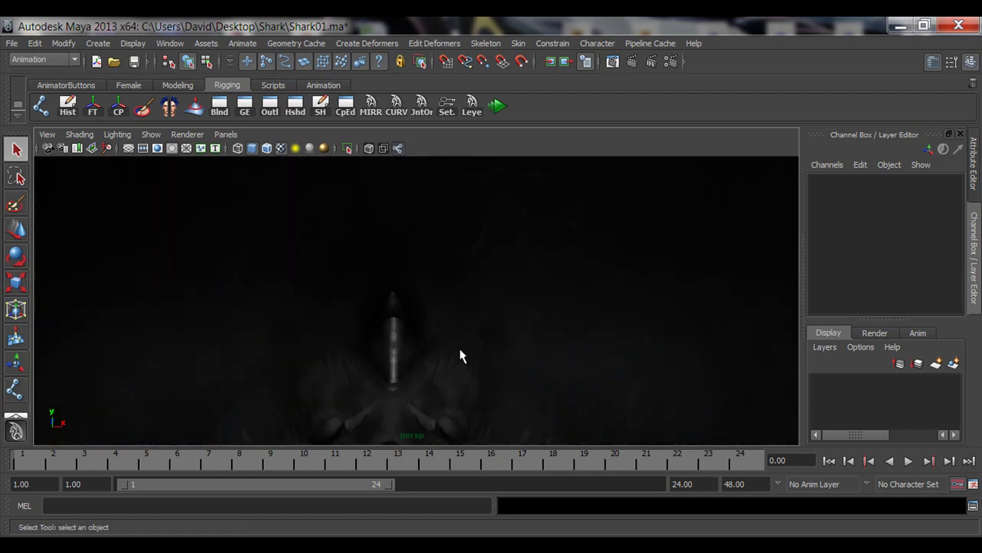
alt+middle_drag(461, 353, 460, 228)
alt+middle_drag(433, 379, 441, 307)
alt+drag(524, 339, 460, 351)
scroll(466, 342, down, 8)
alt+right_drag(460, 352, 550, 361)
alt+middle_drag(281, 354, 349, 337)
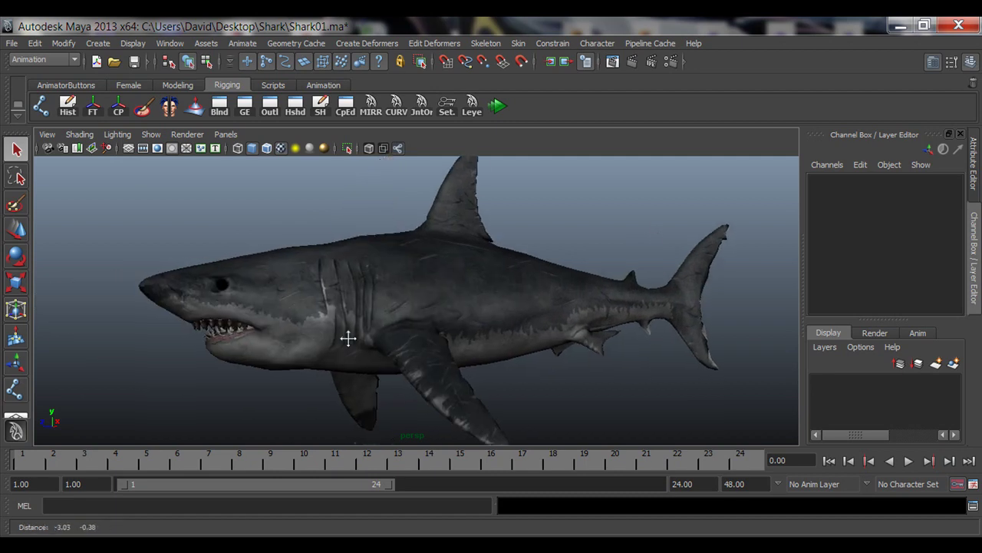
alt+drag(422, 342, 390, 364)
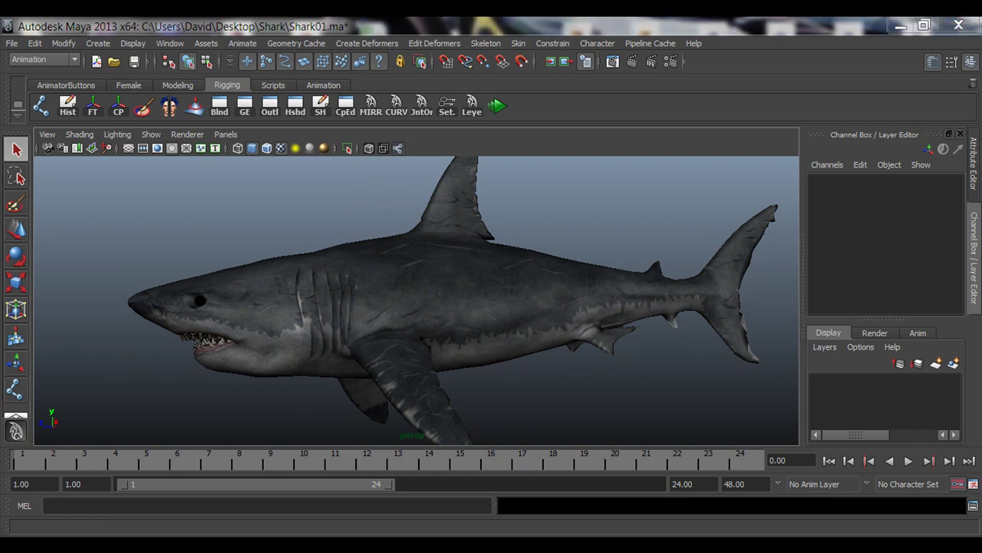
Switch to Firefox to view the Animation Methods rigging book page, and return to Maya
click(154, 545)
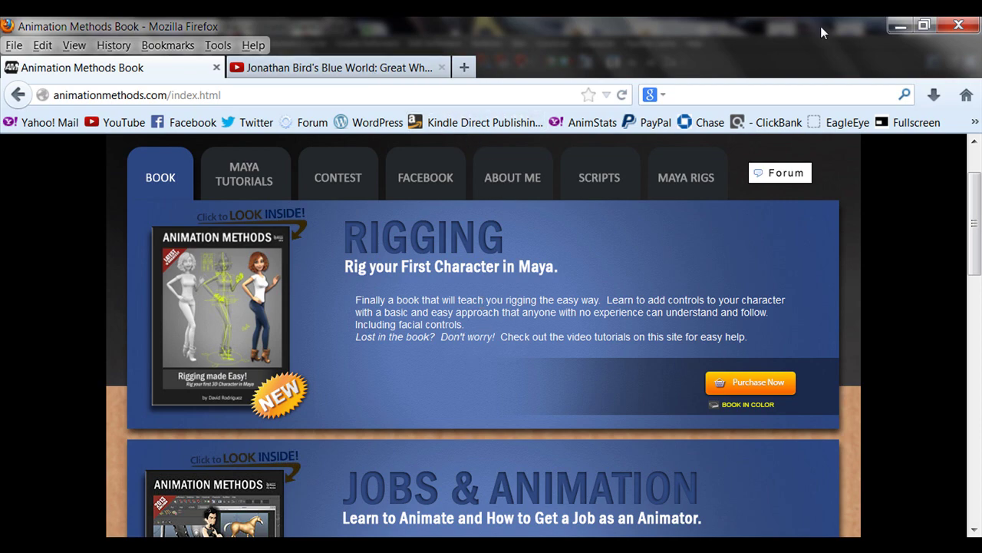
click(901, 26)
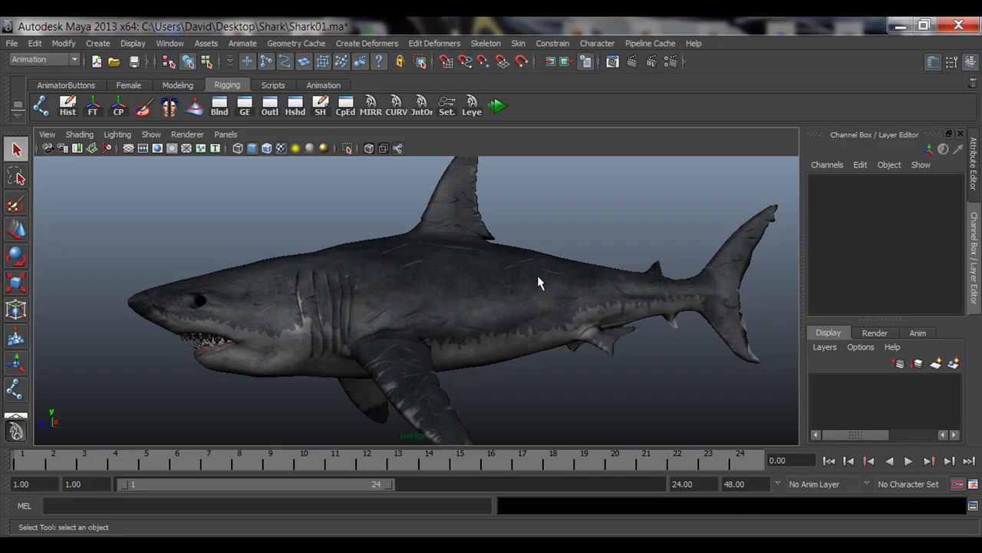
Select the shark mesh to examine its polygon layout, deselect it, and view the whole body from the side
click(352, 274)
alt+drag(555, 324, 390, 324)
scroll(369, 318, up, 3)
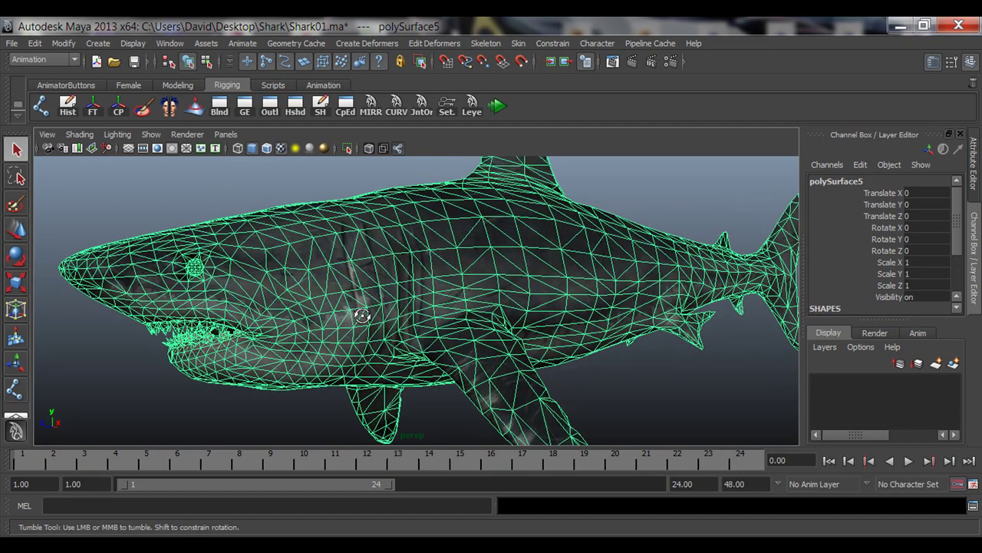
mouse_move(515, 321)
alt+right_down()
mouse_move(382, 296)
mouse_move(338, 333)
mouse_move(493, 318)
mouse_move(362, 322)
alt+right_up()
click(287, 221)
alt+drag(535, 331, 492, 338)
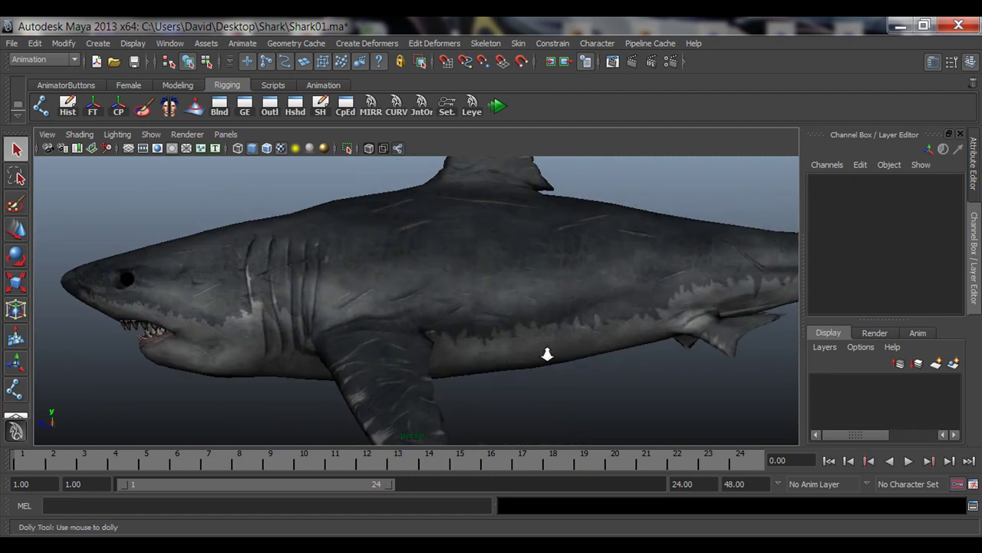
alt+right_drag(548, 353, 462, 349)
alt+middle_drag(510, 340, 487, 340)
alt+right_drag(486, 340, 484, 355)
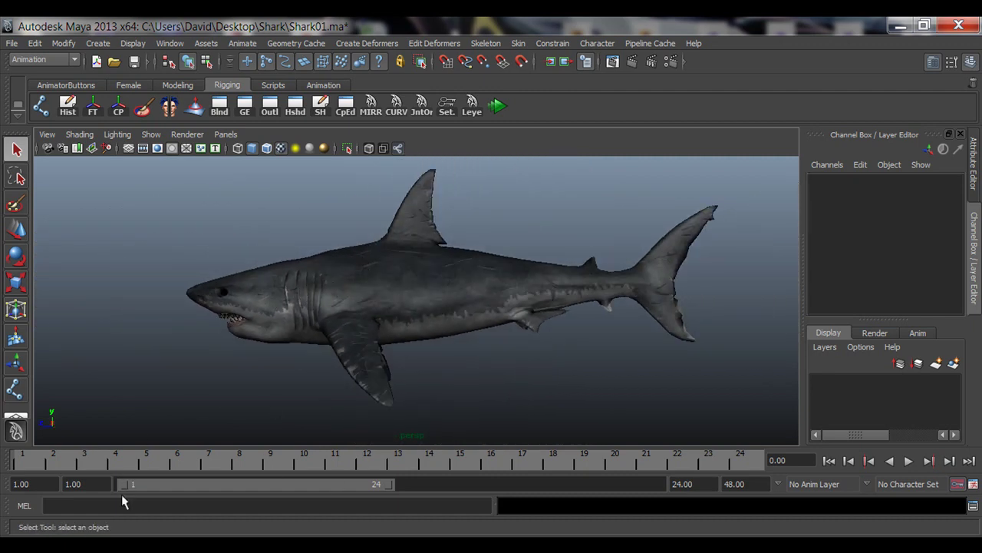
Switch to Firefox, watch the great white shark reference video on YouTube for swimming motion, and return to Maya
click(115, 543)
click(292, 69)
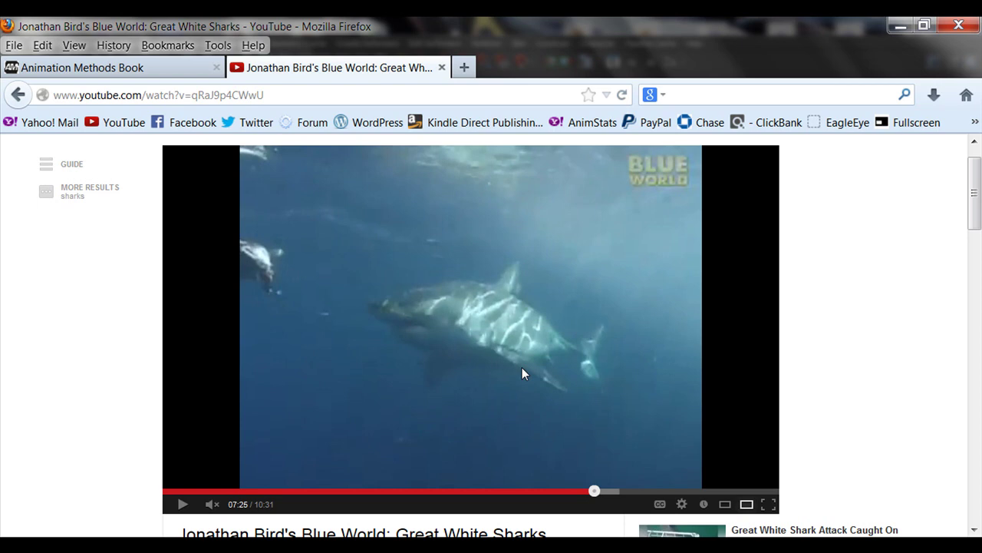
click(183, 505)
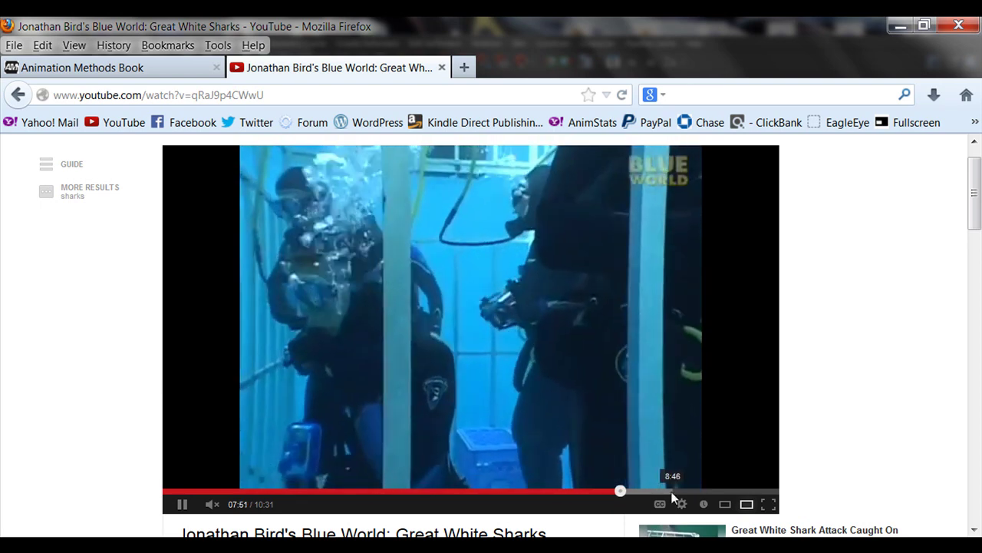
click(635, 491)
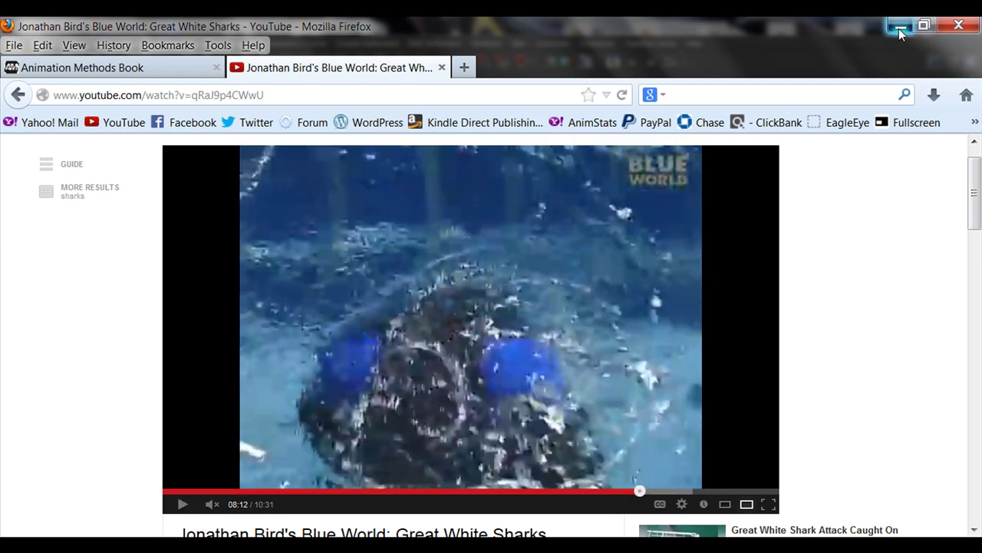
click(899, 27)
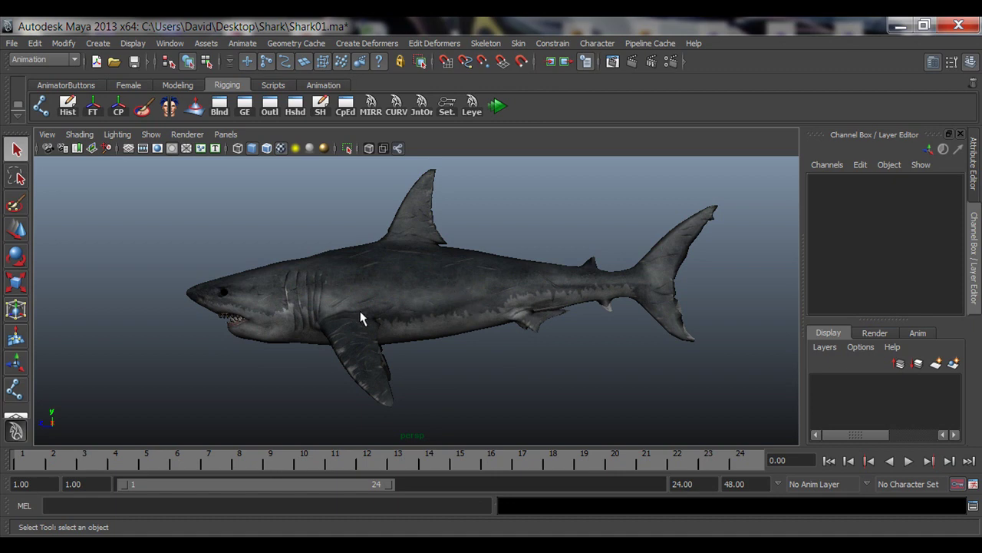
Examine the shark's body, fins and tail from the side and above, selecting the mesh briefly to inspect its wireframe
alt+drag(362, 318, 399, 348)
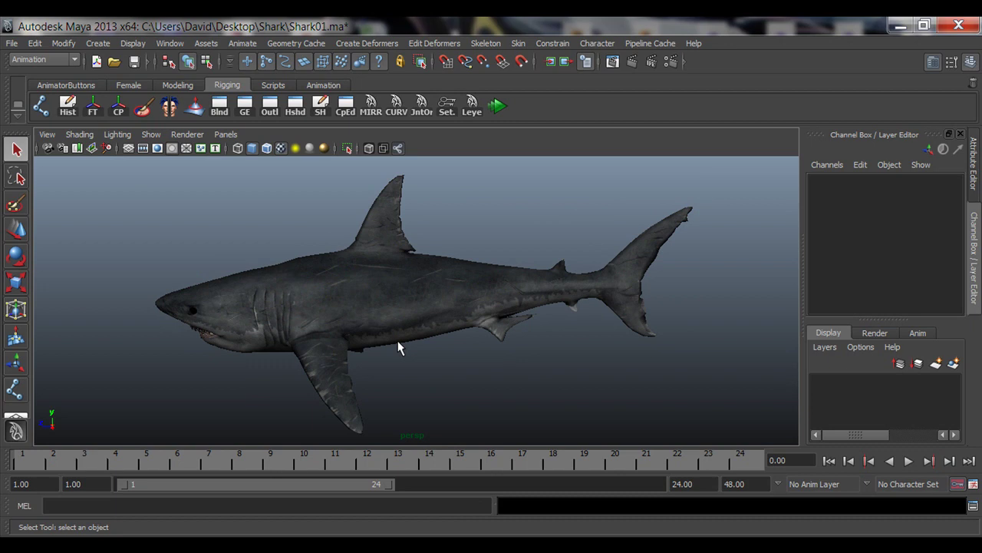
alt+middle_drag(351, 288, 361, 289)
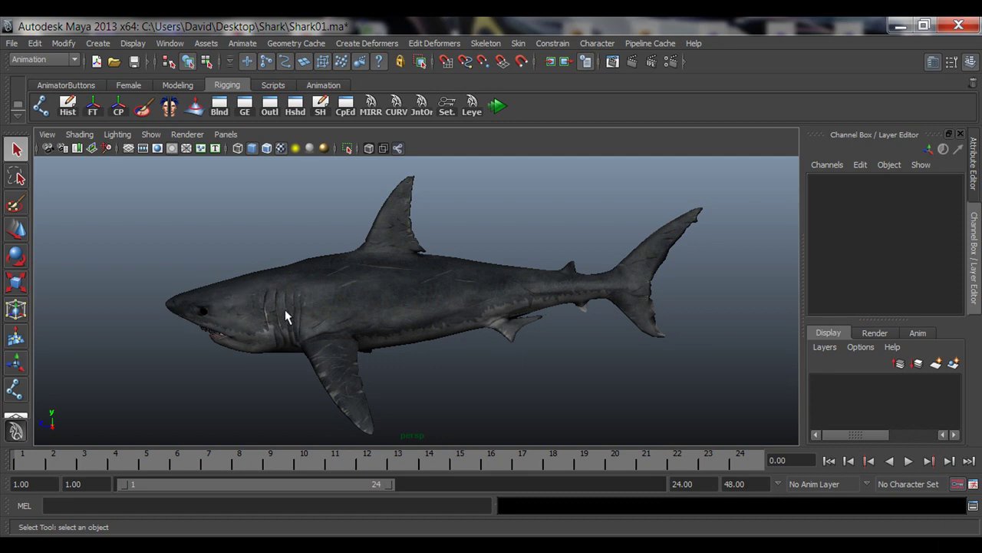
alt+drag(310, 341, 361, 274)
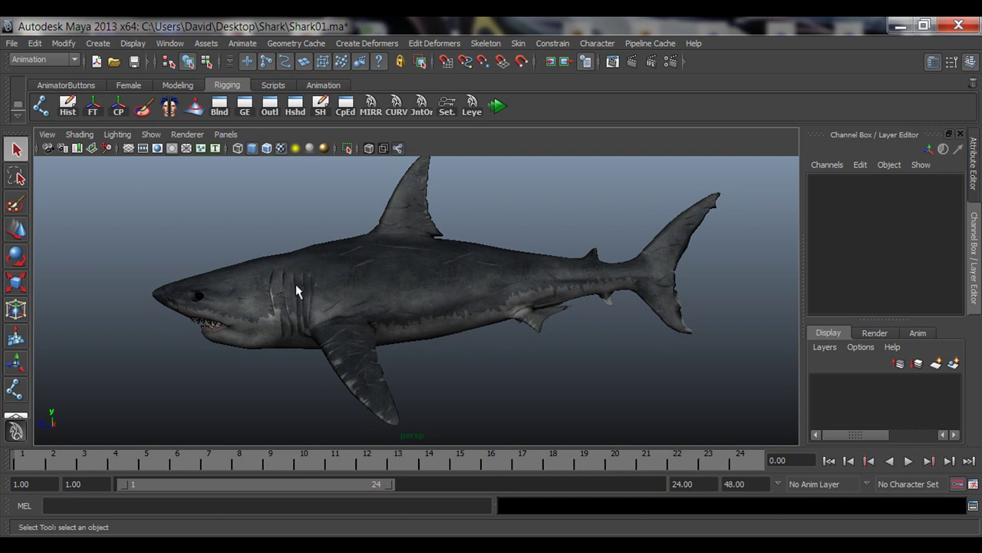
alt+drag(448, 281, 411, 313)
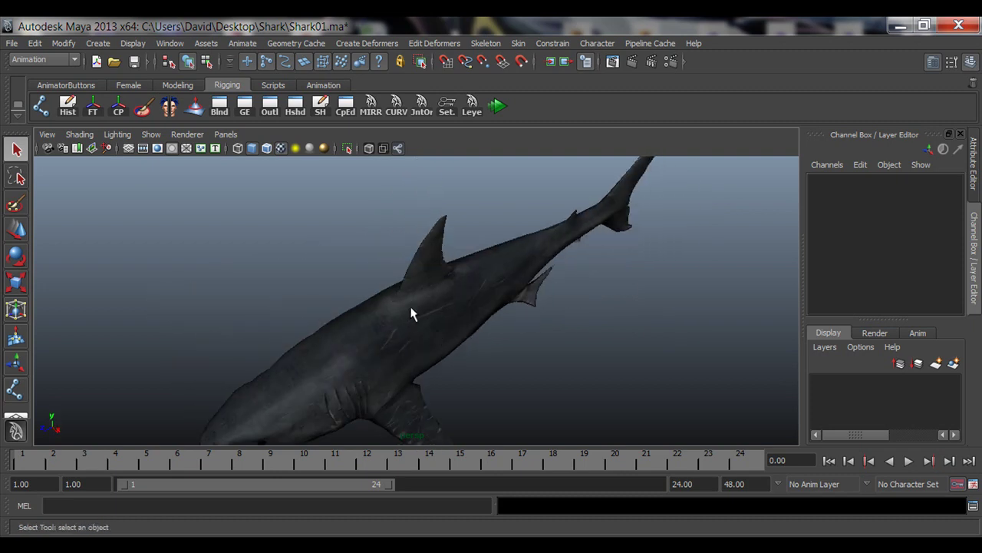
alt+drag(581, 204, 324, 313)
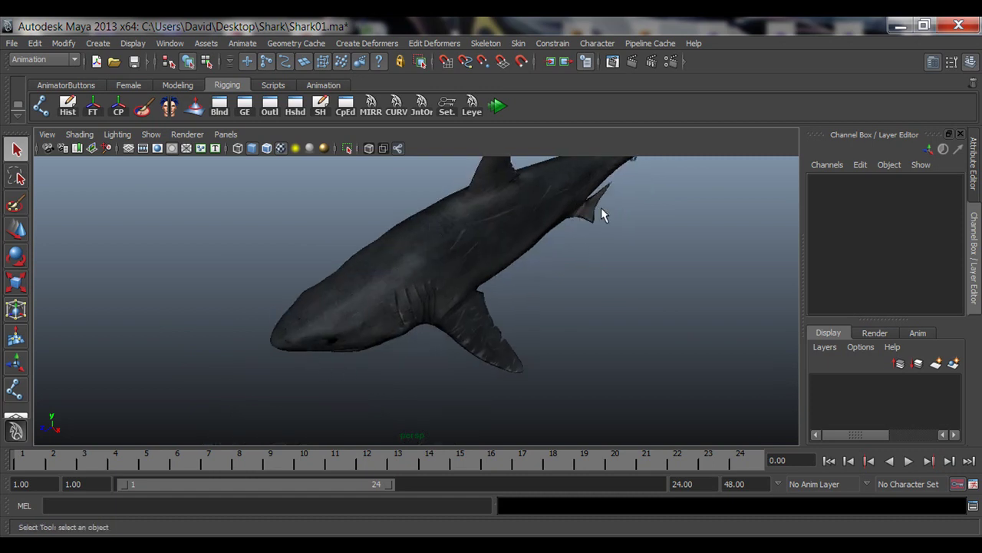
alt+drag(601, 207, 331, 311)
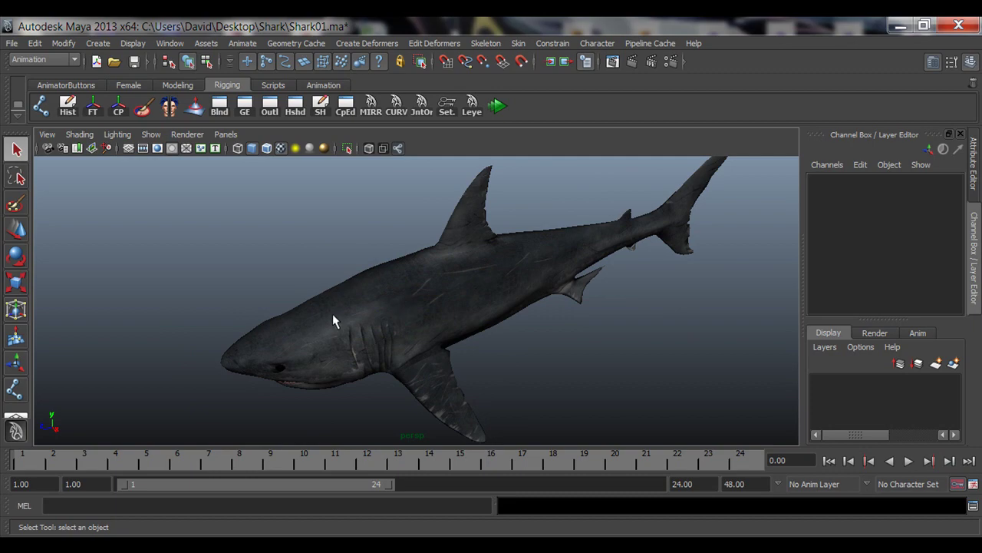
click(332, 315)
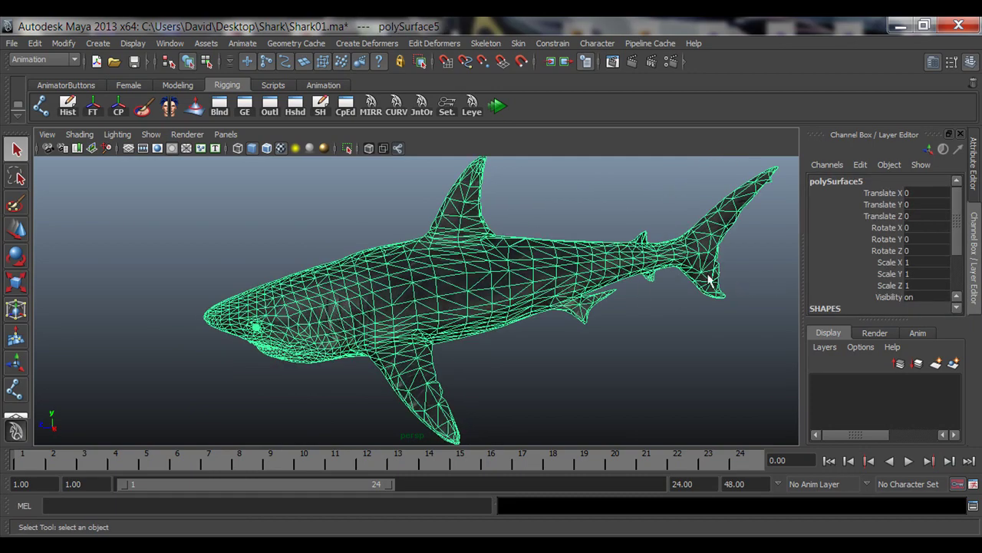
alt+drag(321, 313, 348, 319)
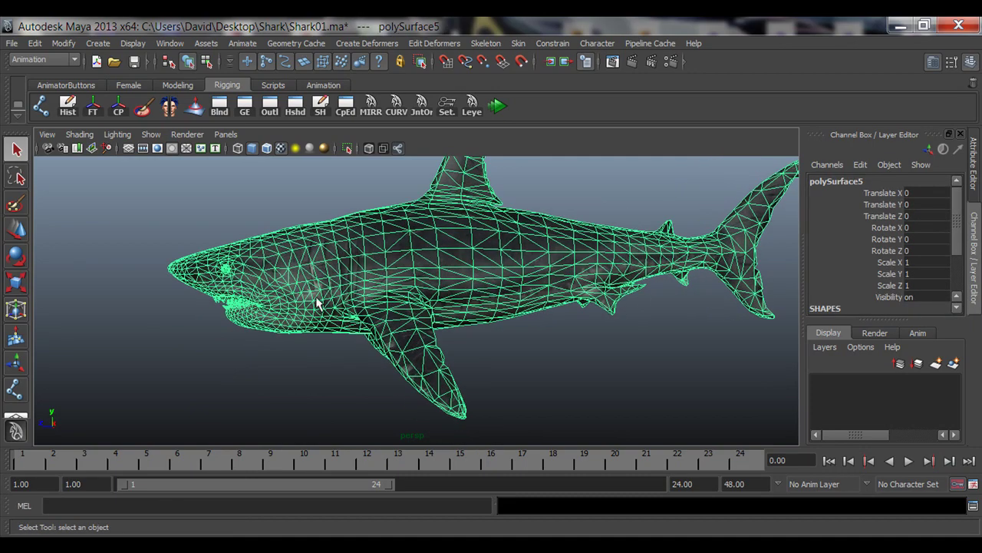
click(321, 345)
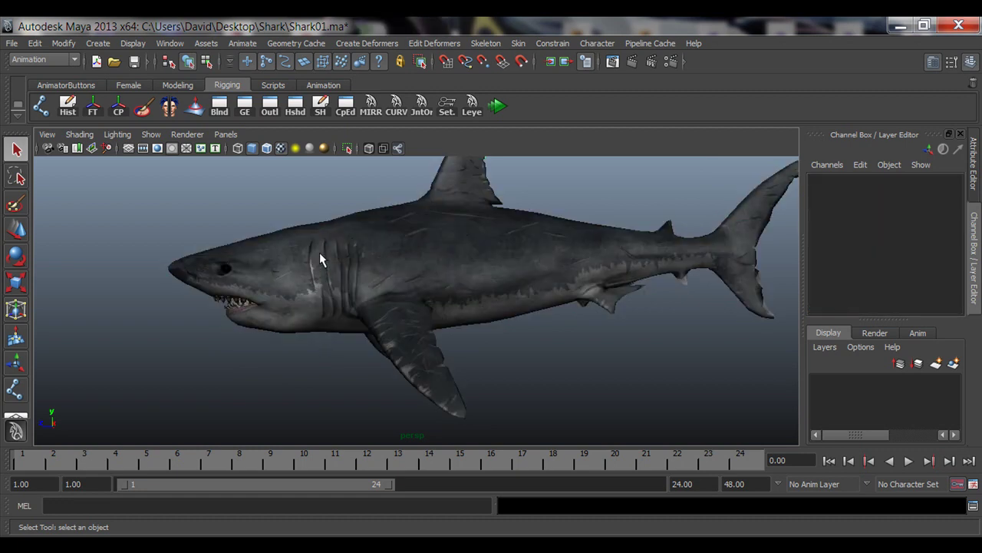
alt+drag(240, 315, 443, 353)
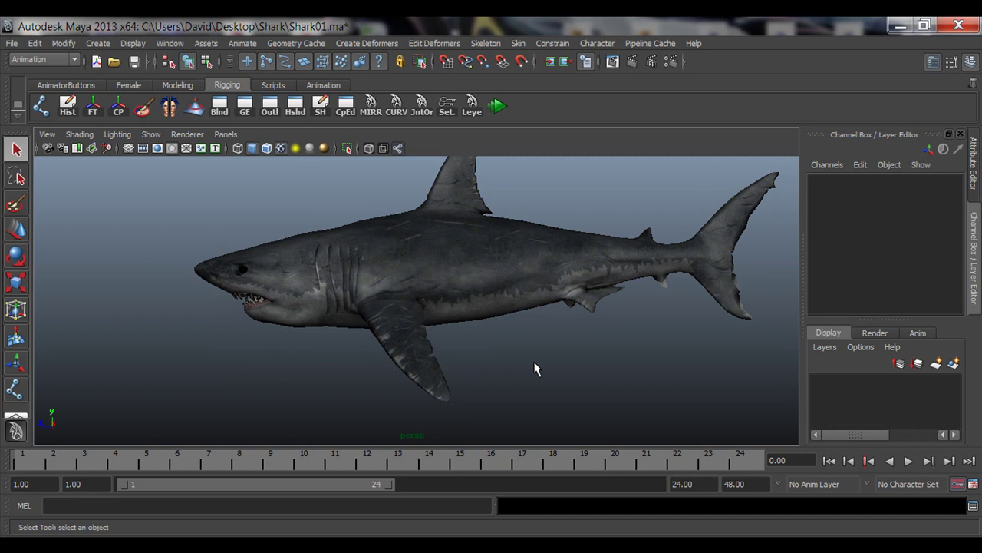
Switch to the full-size side view and frame the whole shark
key(space)
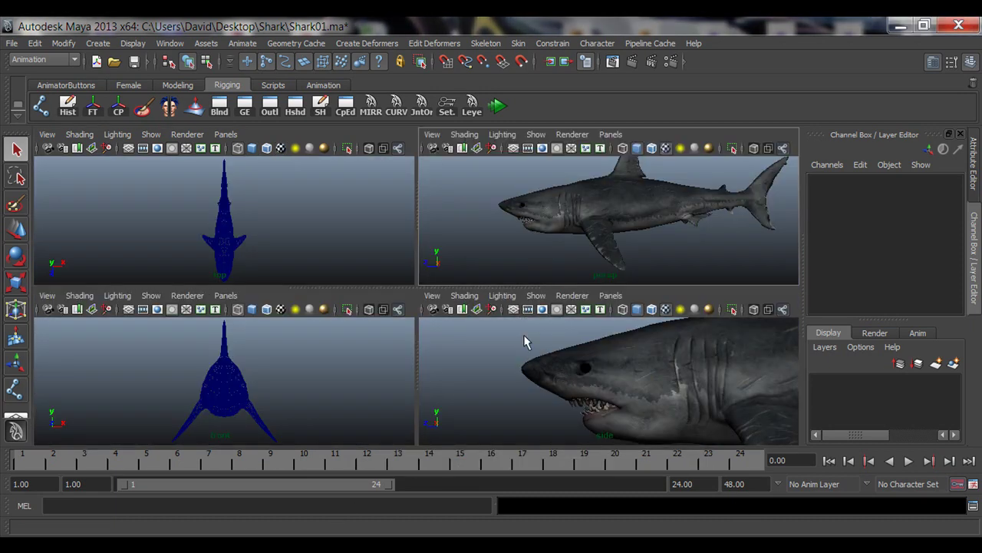
key(space)
key(a)
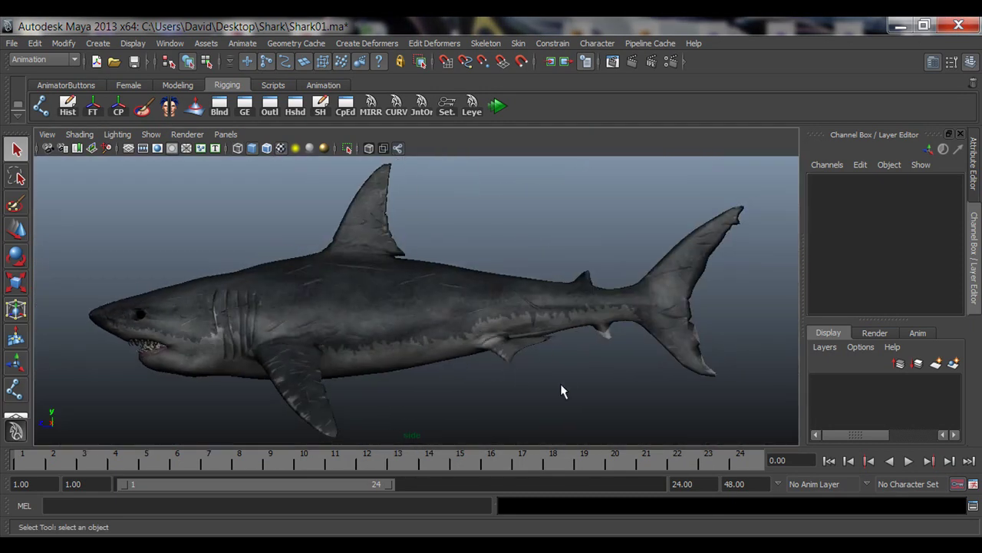
Select the shark mesh to check its translate, rotate and scale values, and deselect it
click(492, 343)
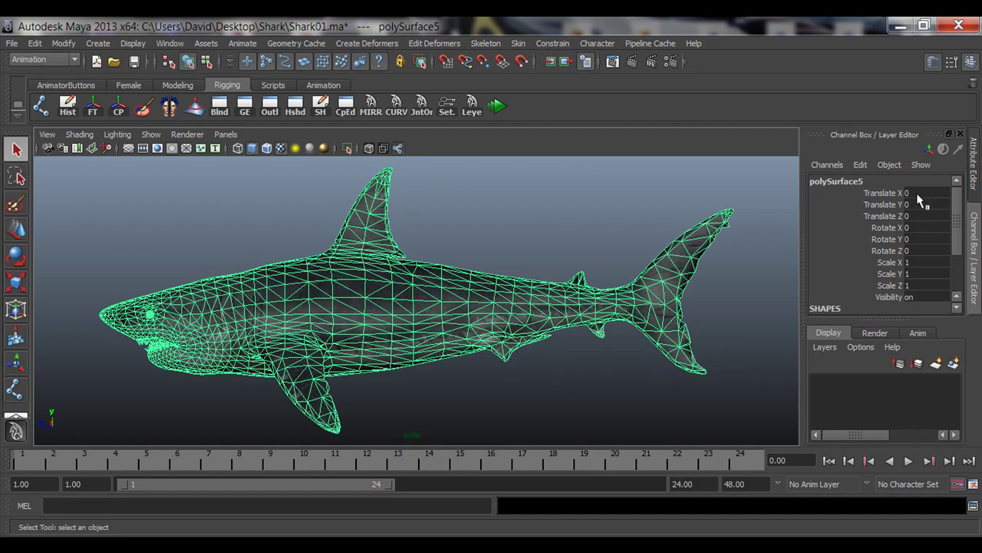
drag(917, 193, 920, 250)
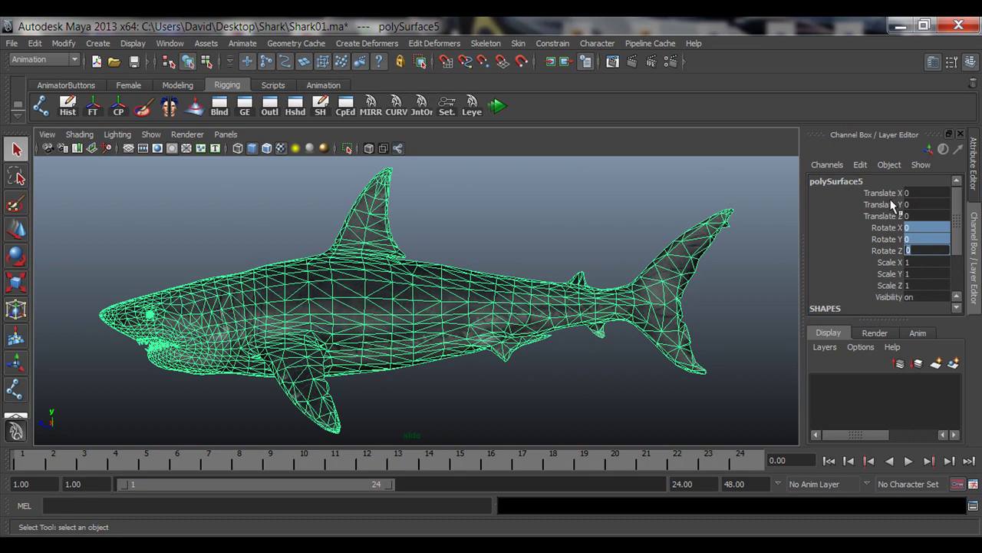
drag(892, 194, 892, 262)
click(771, 233)
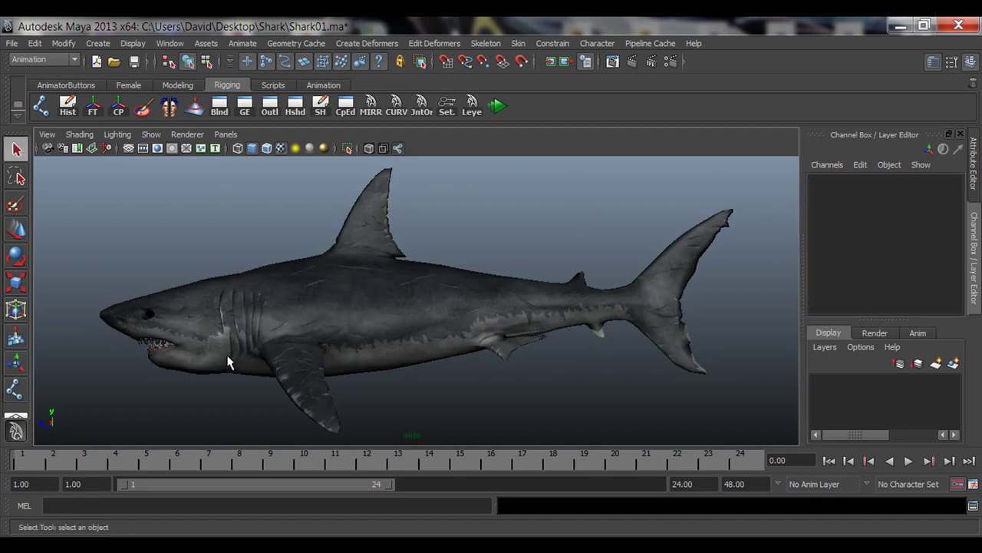
Try moving the shark mesh in the side view to translate Y 3.09 and translate Z 2.827
click(326, 307)
click(882, 192)
key(w)
scroll(401, 344, down, 2)
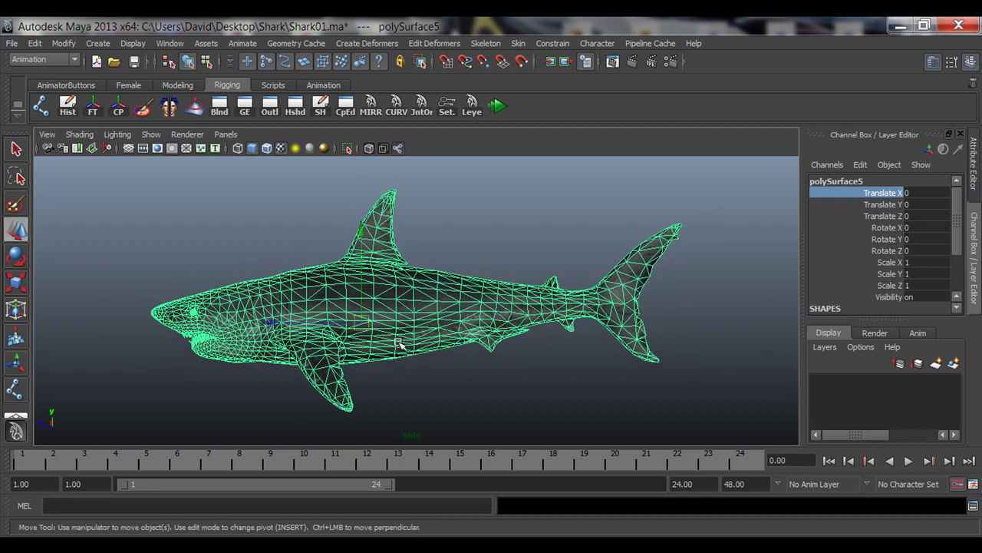
drag(357, 322, 294, 254)
drag(925, 205, 929, 219)
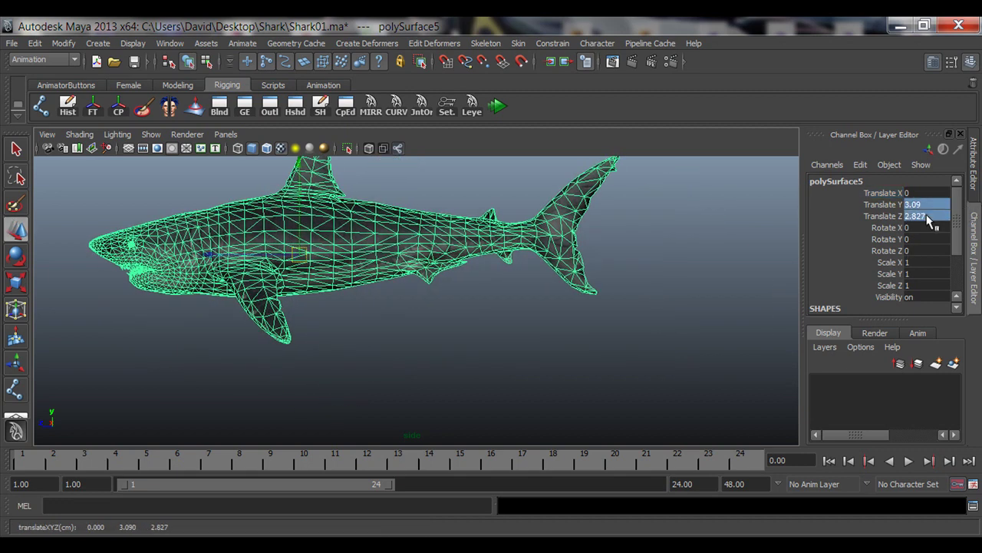
click(887, 228)
key(e)
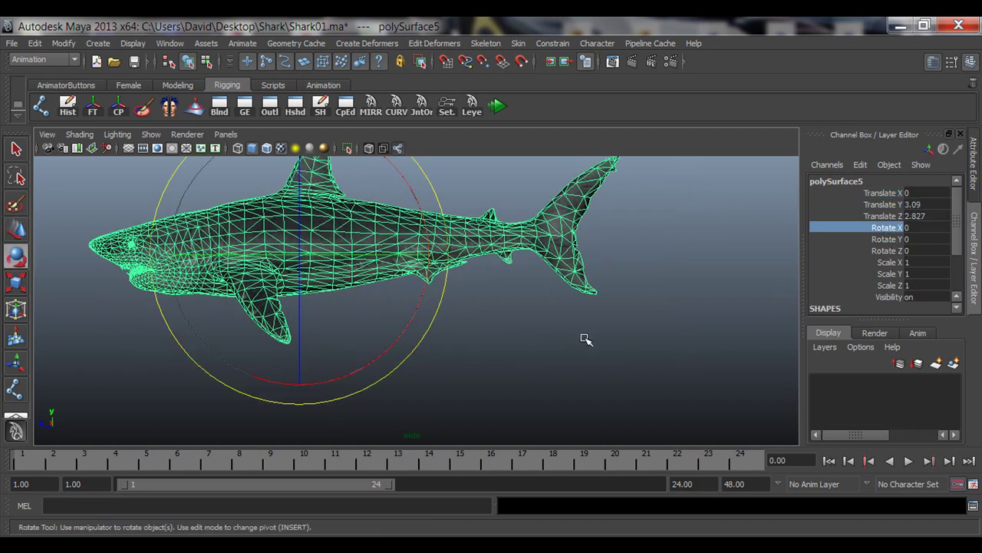
Reset the shark mesh's translate values to 0 and deselect it
click(585, 339)
alt+middle_drag(467, 319, 530, 351)
click(411, 264)
drag(920, 193, 920, 205)
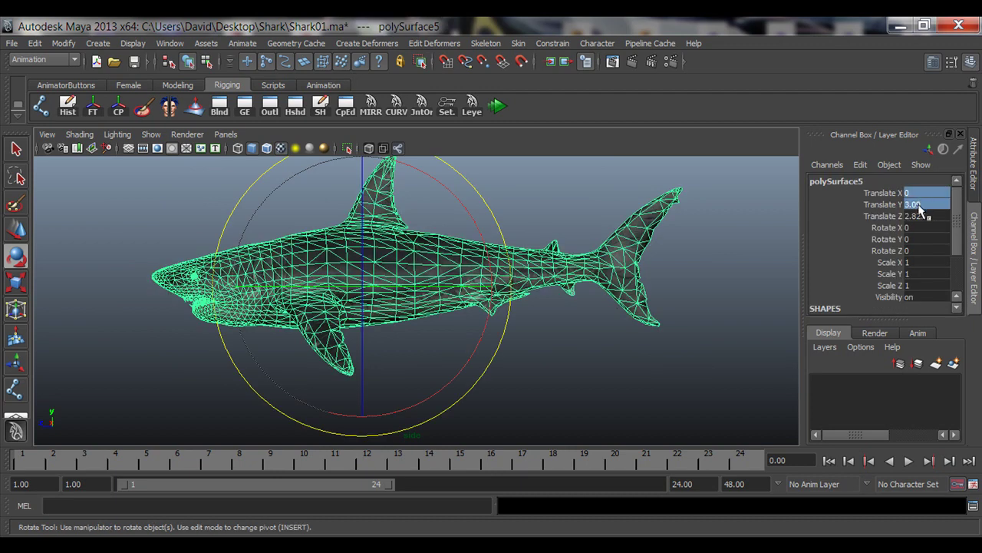
click(921, 215)
click(567, 256)
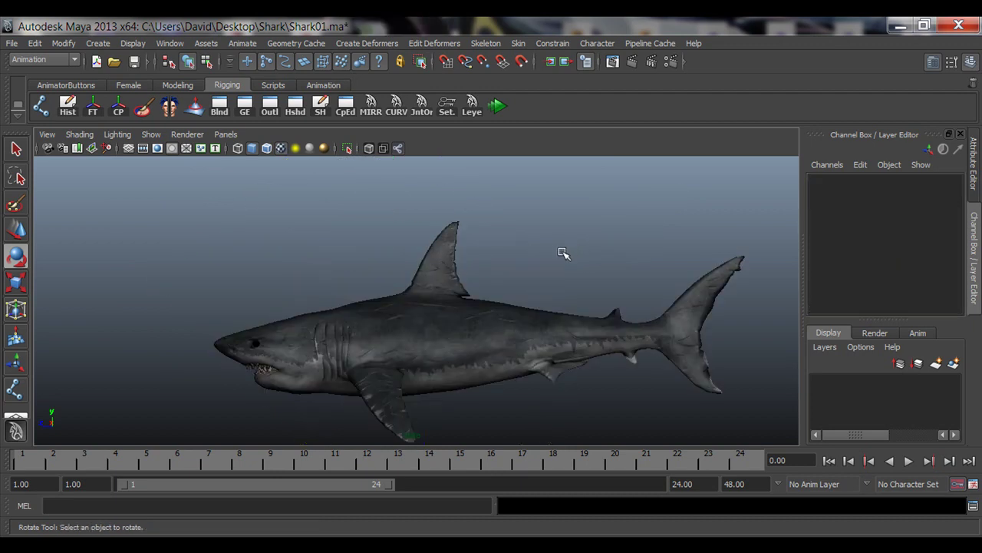
Show the grid in the side and front views, and switch to the full-size front view
click(128, 148)
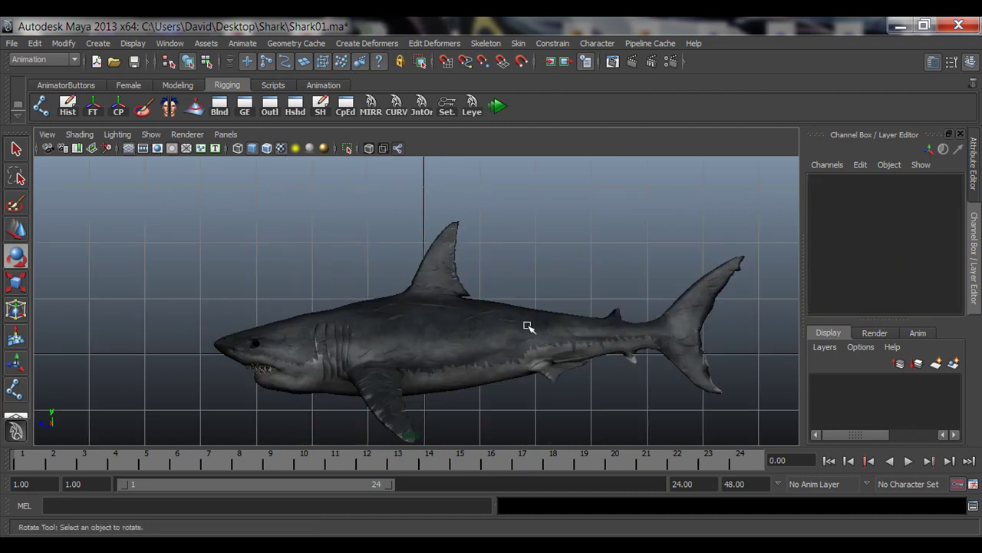
alt+right_drag(526, 325, 406, 310)
key(space)
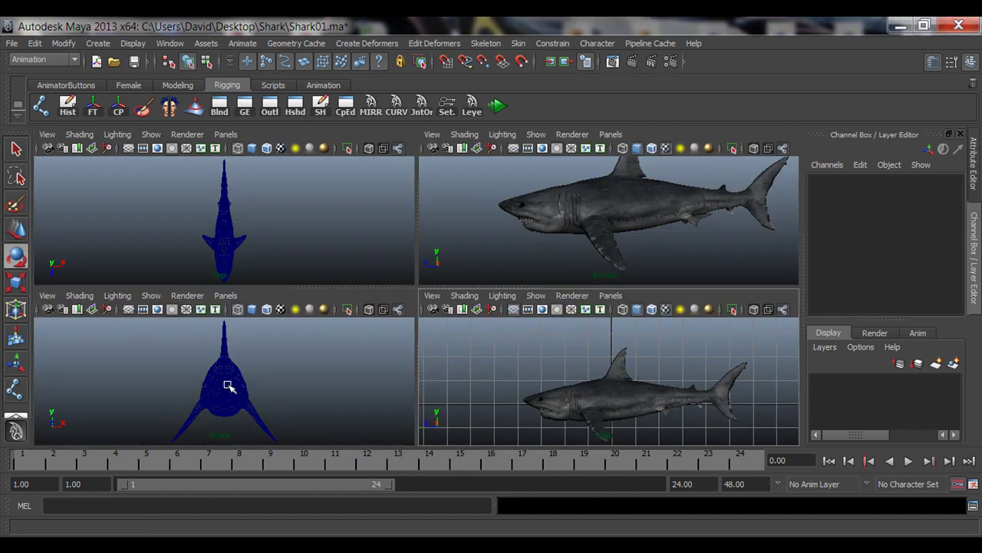
click(129, 310)
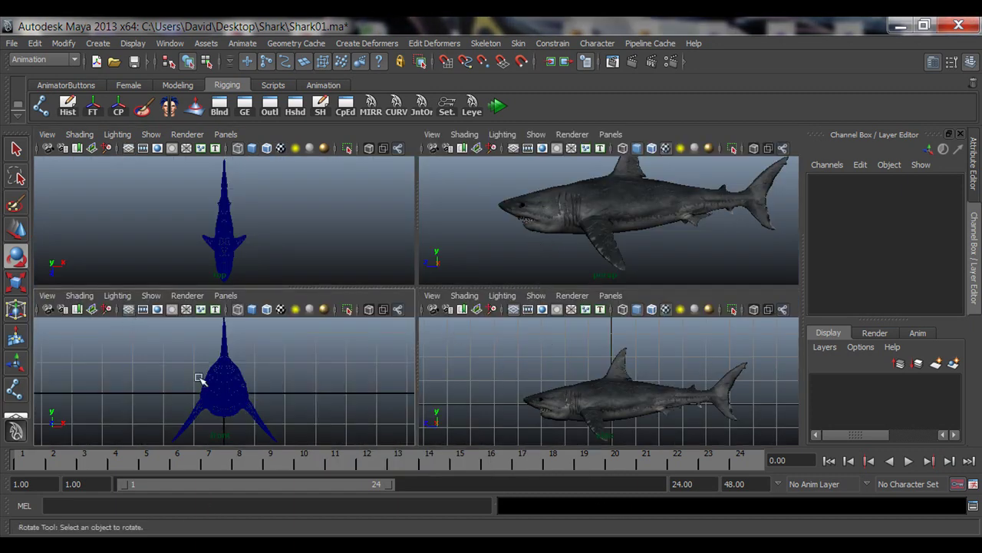
key(space)
alt+right_drag(513, 367, 423, 338)
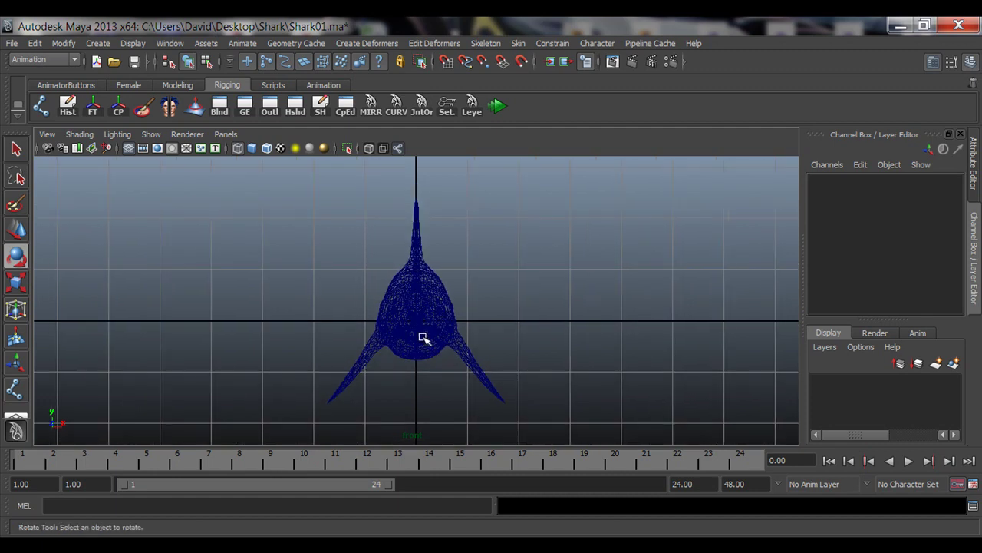
Raise the shark mesh to translate Y 1.956 so its belly rests on the grid's horizontal axis
click(438, 358)
key(w)
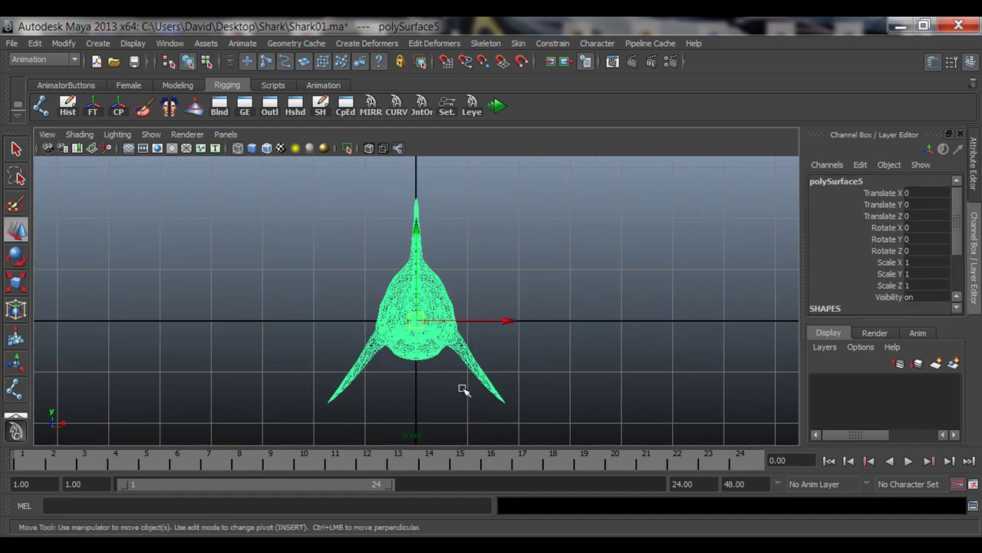
drag(418, 270, 414, 231)
alt+right_drag(372, 335, 435, 363)
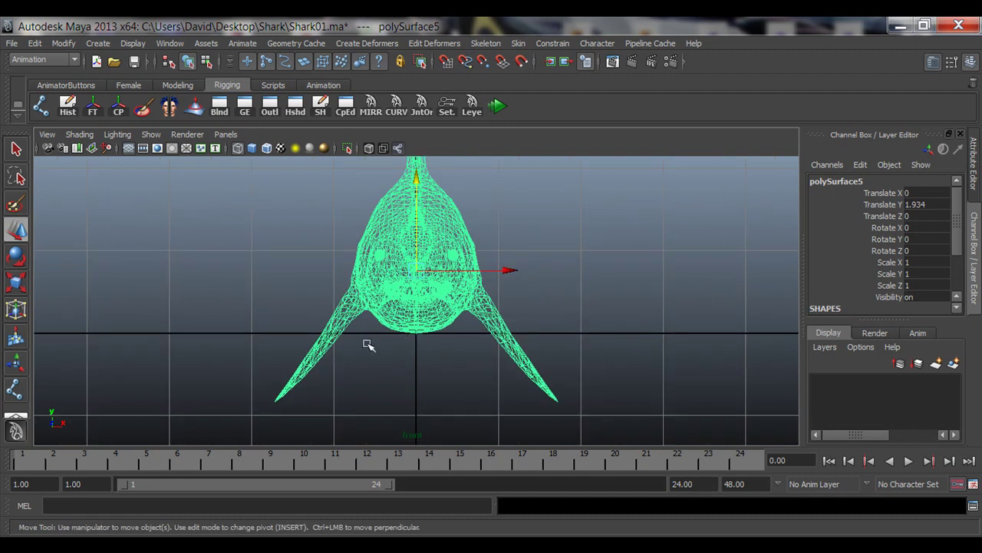
middle_drag(369, 345, 467, 396)
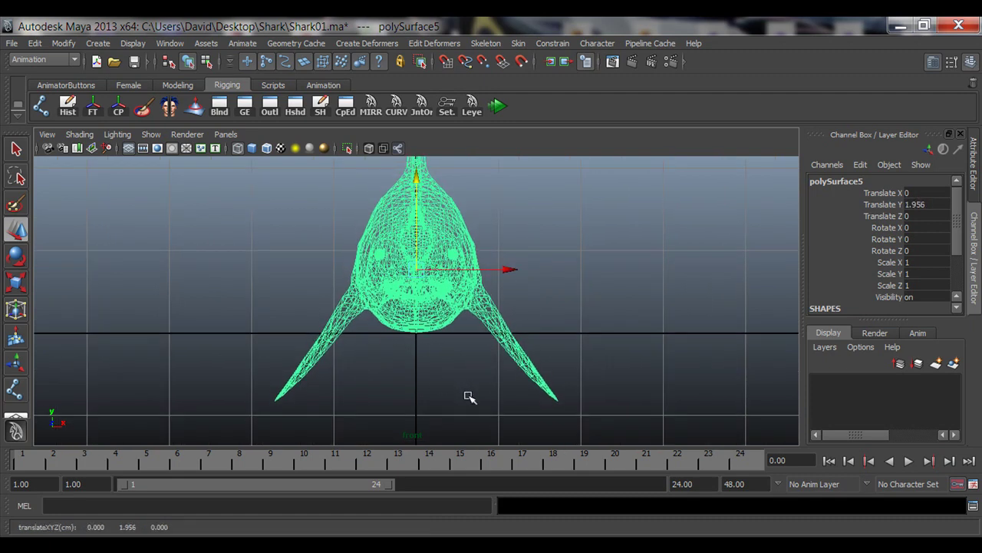
Switch to the full-size perspective view, show its grid, and inspect the raised shark's placement
key(space)
key(space)
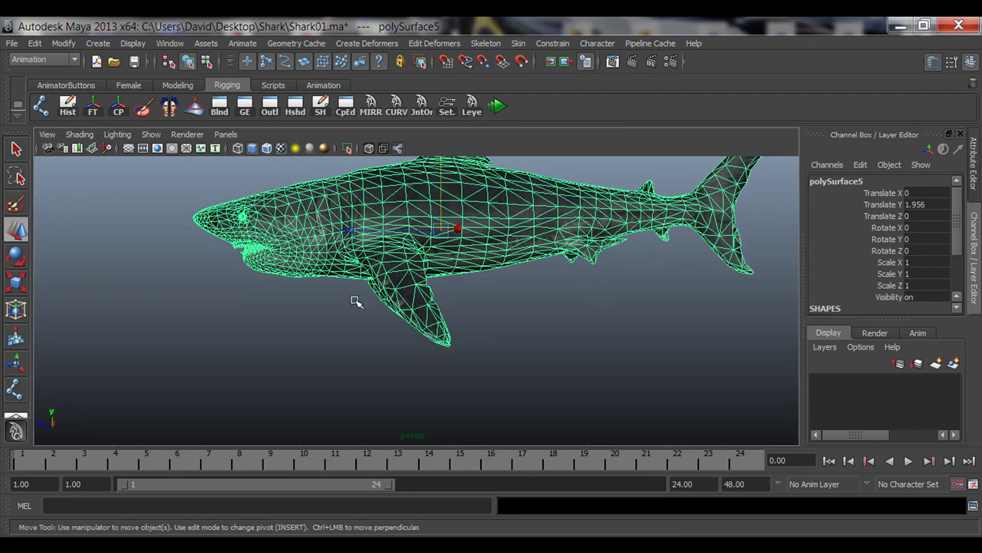
click(128, 150)
alt+drag(132, 166, 426, 349)
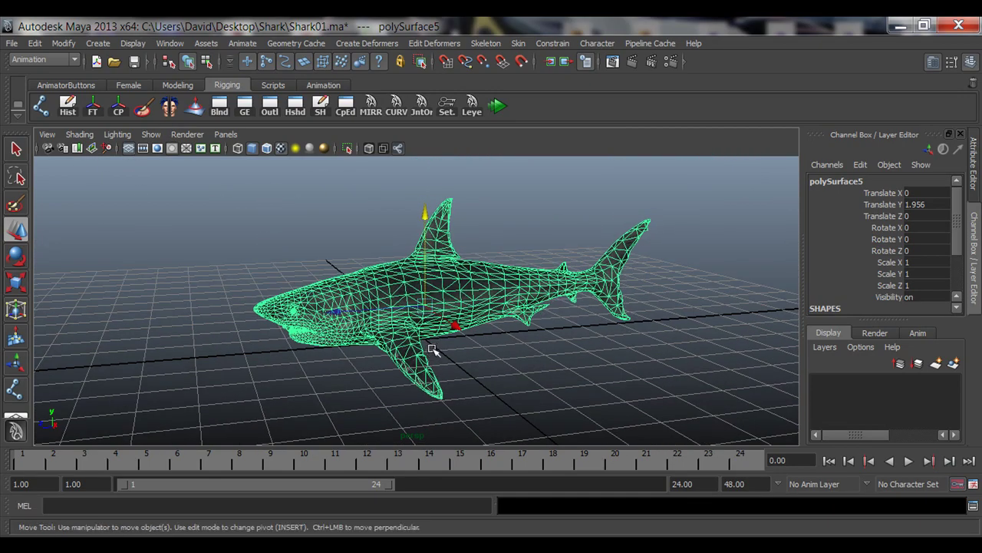
key(q)
alt+drag(490, 373, 453, 347)
alt+right_drag(176, 344, 491, 337)
alt+drag(581, 326, 551, 358)
Freeze the transformations of the shark mesh
key(w)
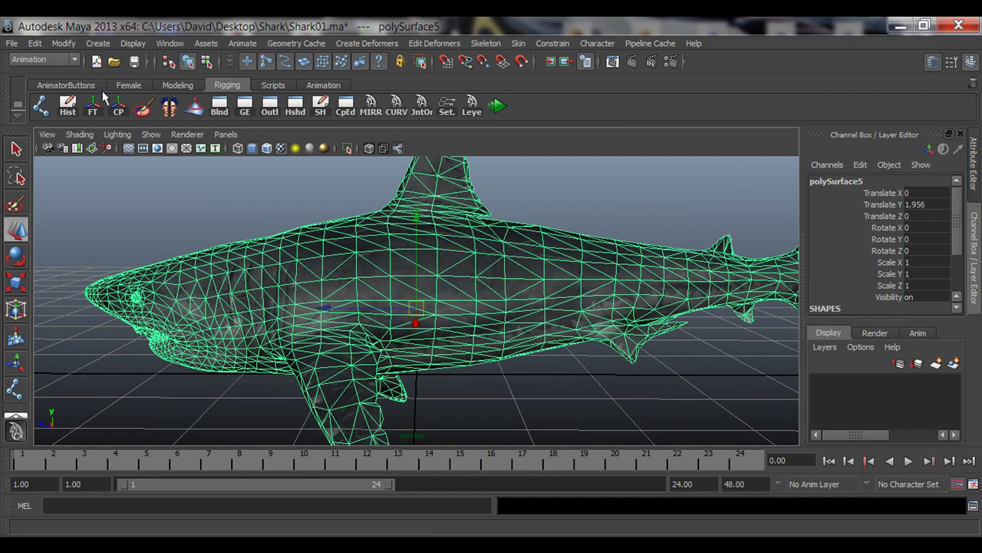
click(64, 44)
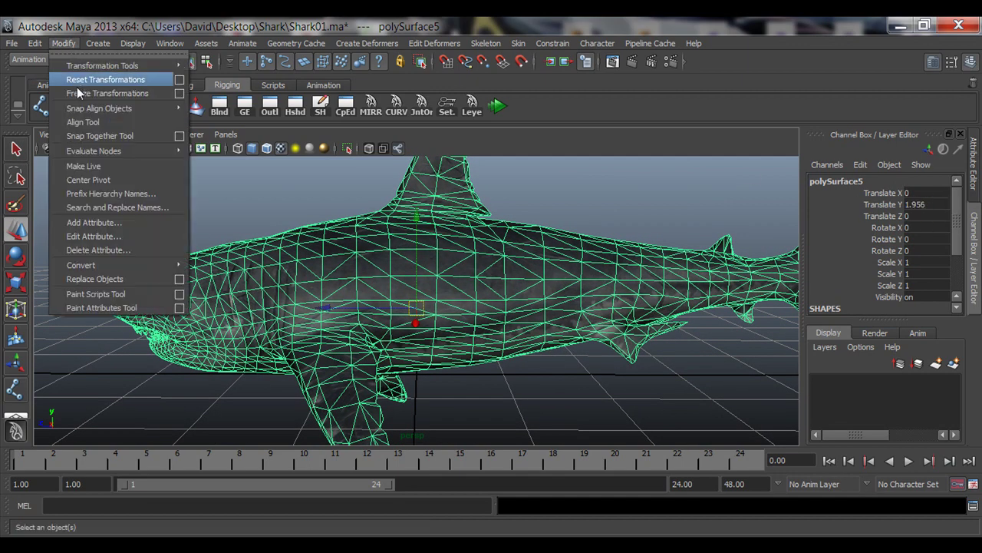
click(120, 92)
scroll(460, 282, down, 3)
alt+drag(443, 286, 407, 290)
alt+right_drag(435, 334, 589, 355)
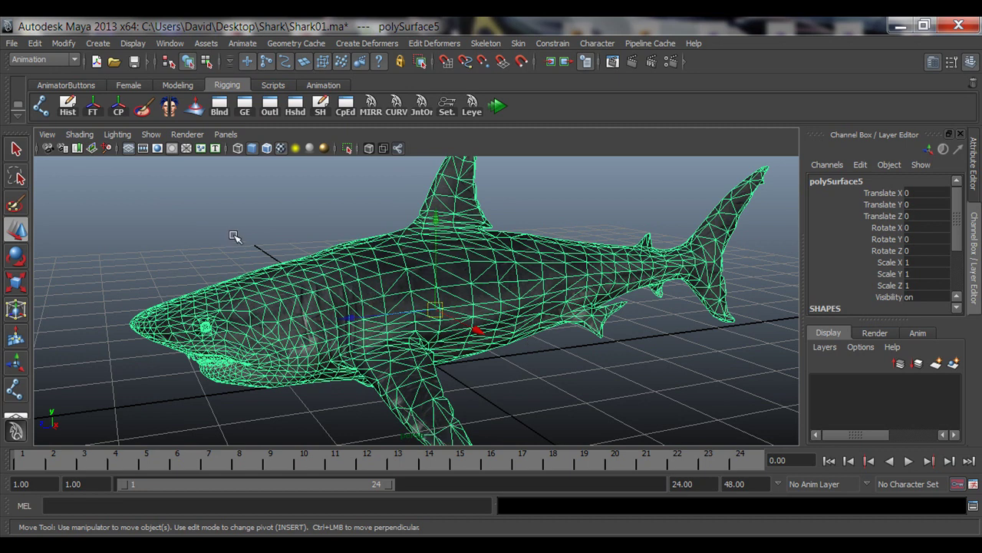
Inspect the shark's placement on the grid, reselect it to check its translate values, and deselect it
click(499, 380)
alt+drag(529, 380, 482, 371)
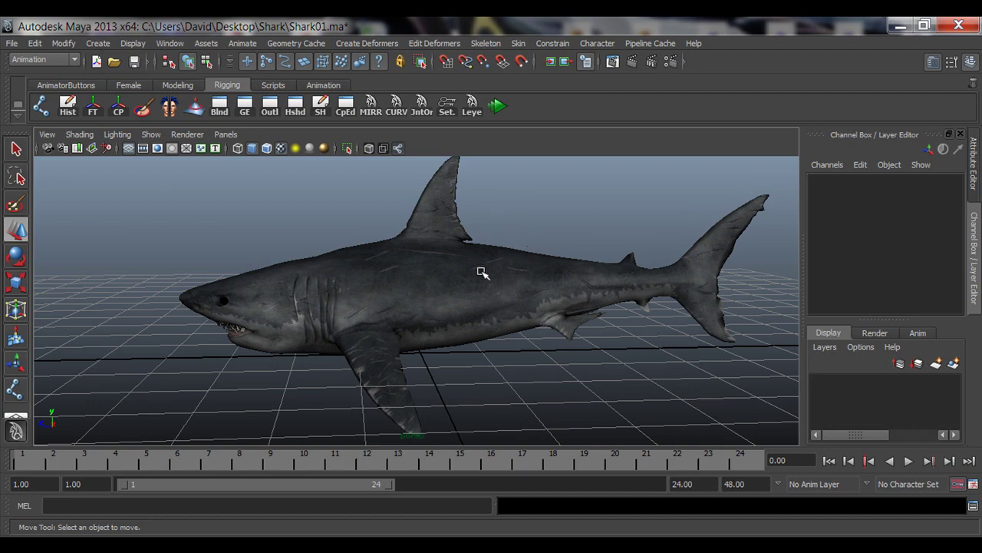
alt+drag(512, 279, 450, 311)
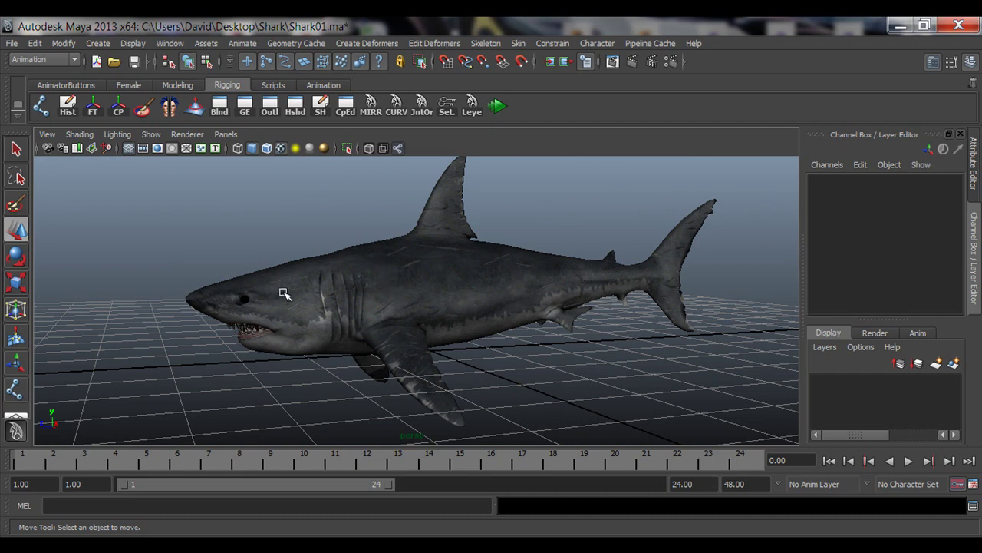
click(316, 311)
drag(911, 197, 908, 217)
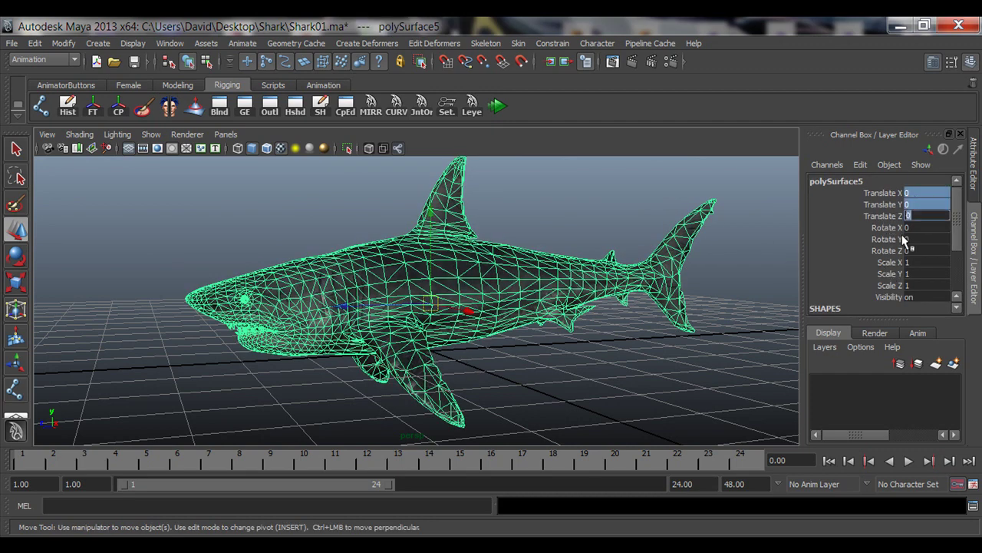
click(592, 366)
alt+drag(308, 302, 324, 316)
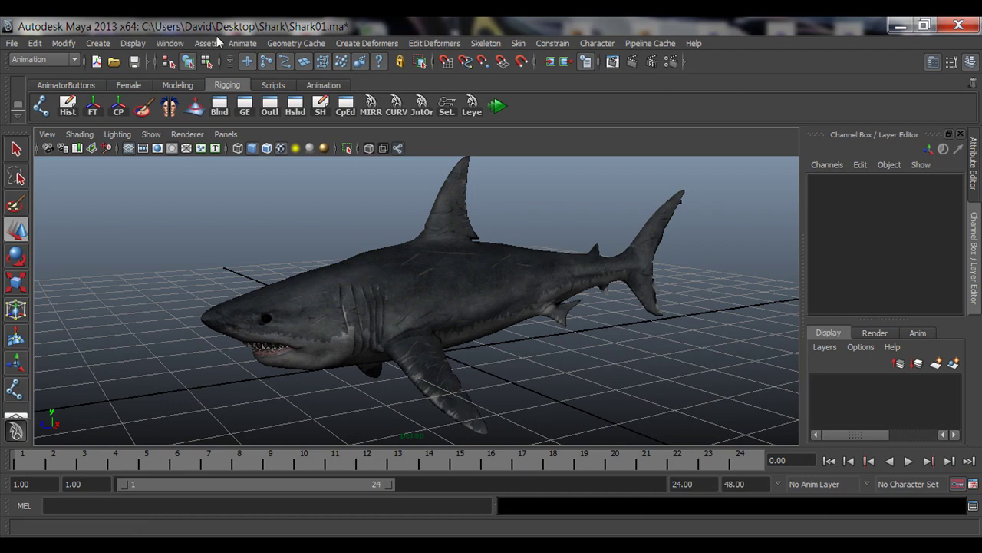
Hide the grid in the perspective view, select the shark to inspect its wireframe, and deselect it in textured display
click(143, 148)
click(387, 287)
key(4)
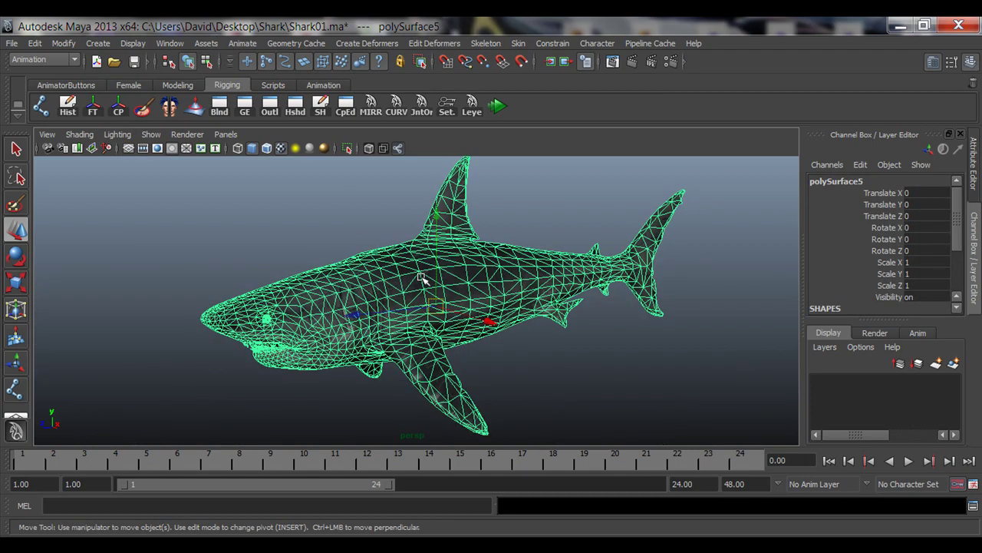
key(q)
alt+drag(520, 309, 521, 340)
key(w)
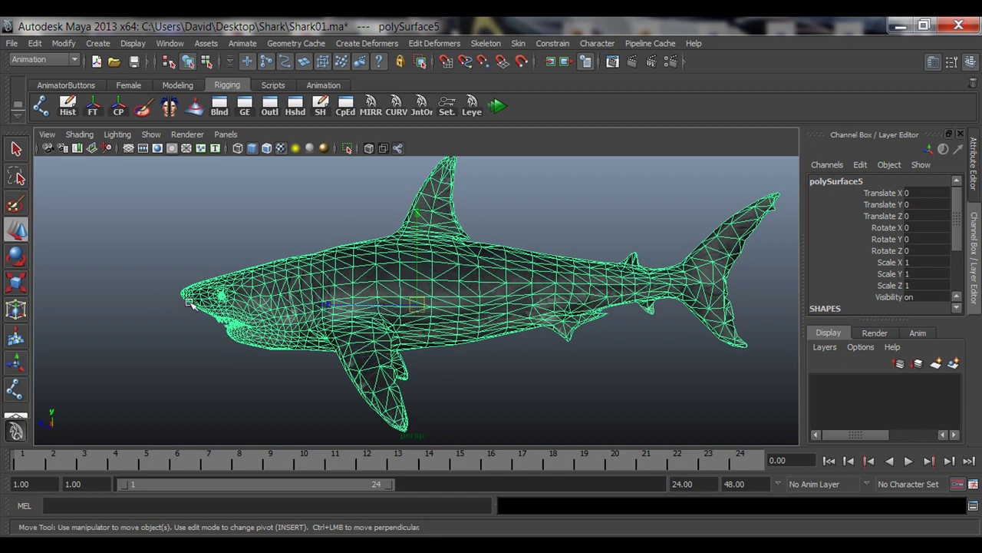
key(6)
click(221, 261)
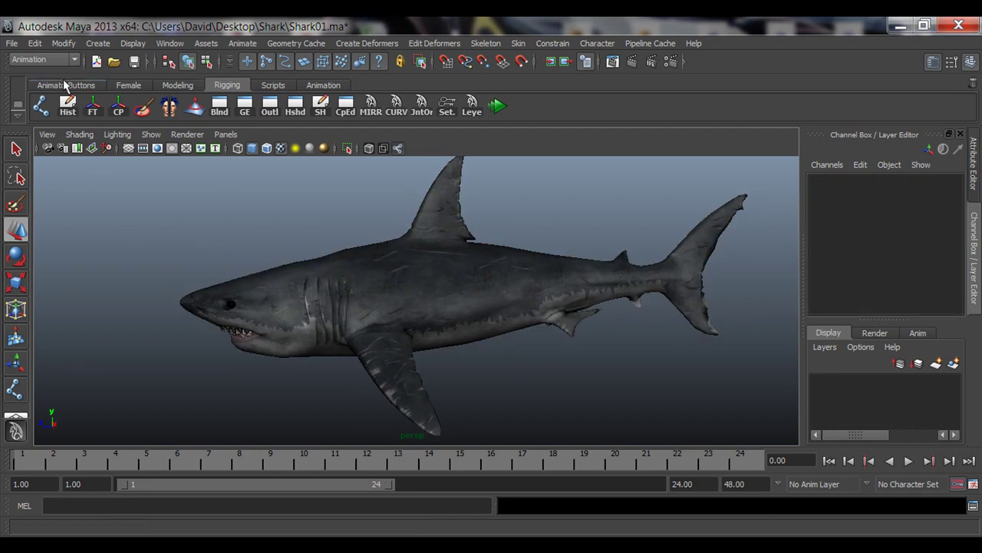
Choose the Animation menu set, open the Joint Tool's settings, reset them to defaults and widen the settings window
click(35, 60)
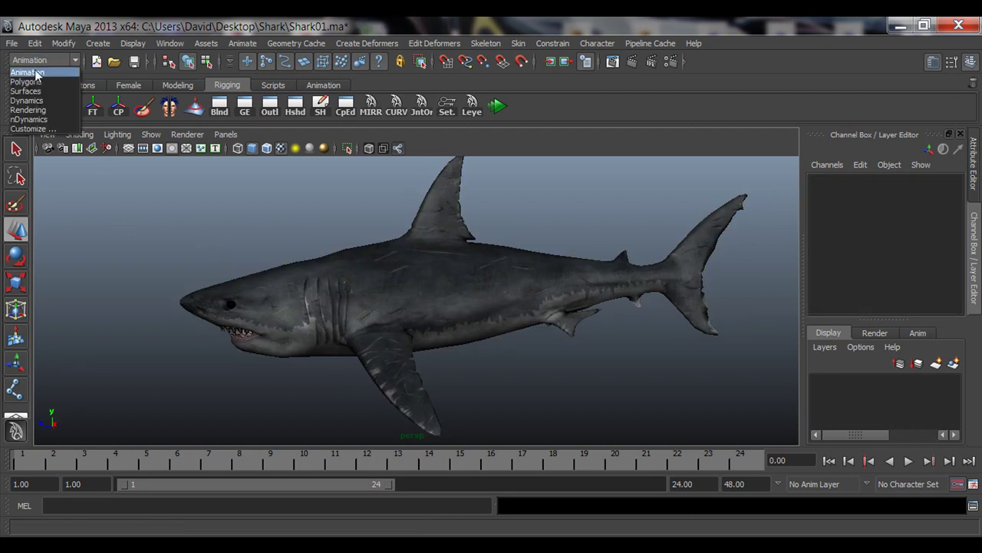
click(36, 73)
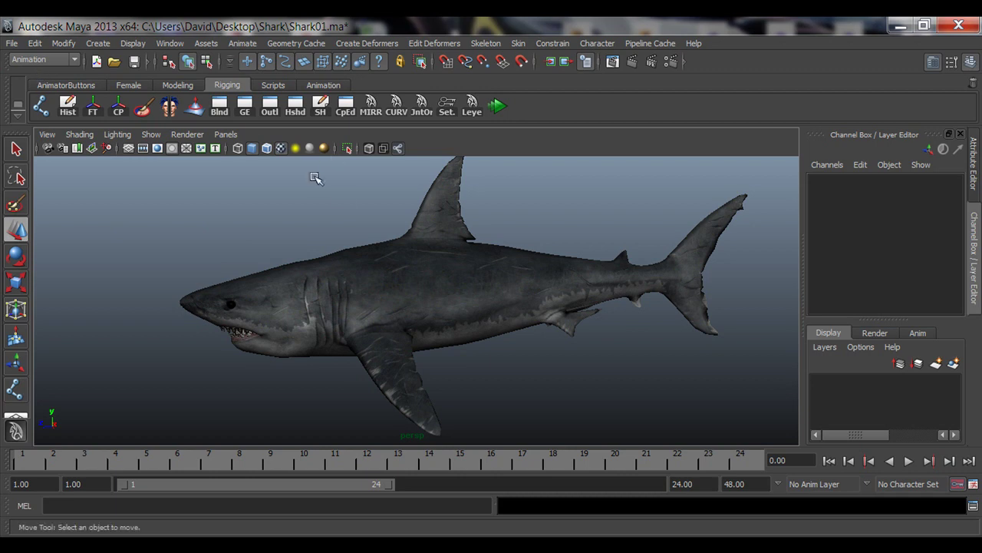
click(484, 44)
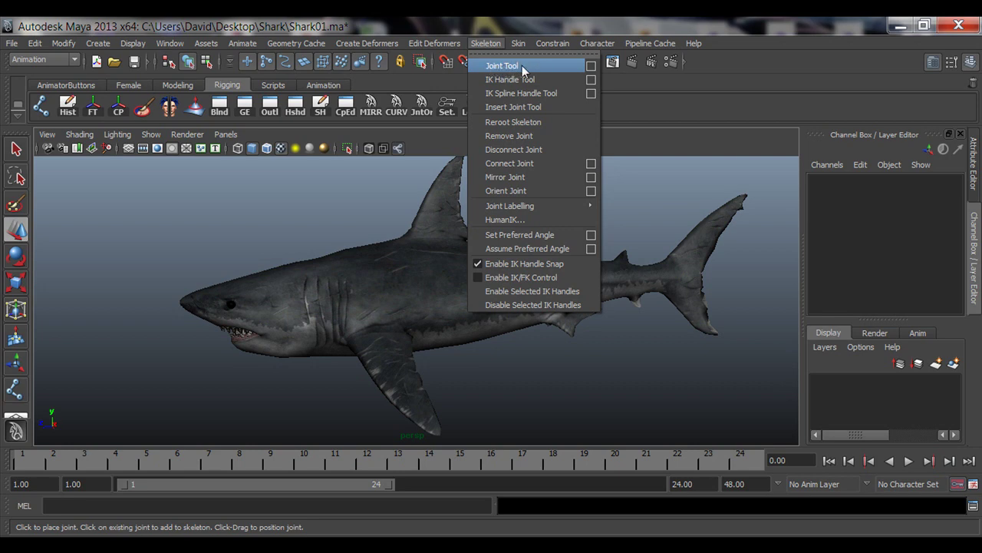
click(590, 70)
drag(606, 88, 517, 80)
click(646, 98)
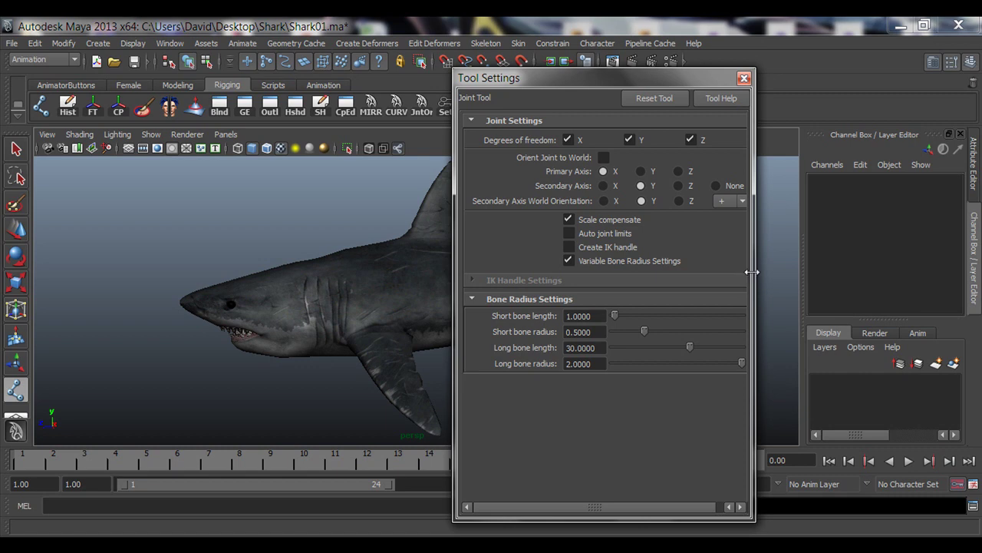
drag(752, 272, 851, 271)
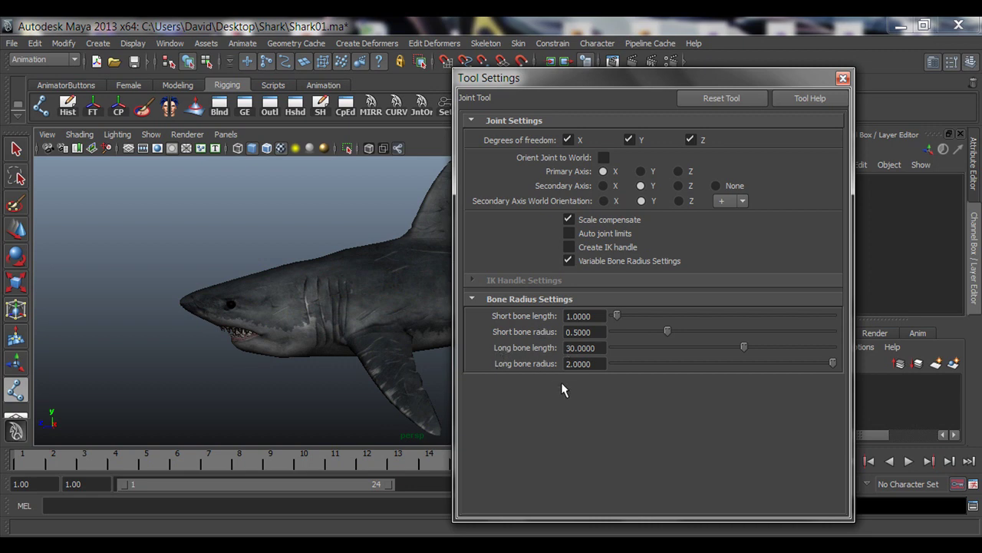
Set the Joint Tool's long bone length to 1 and long bone radius to 0.5, and close the settings
click(601, 348)
text(1)
key(Return)
click(598, 363)
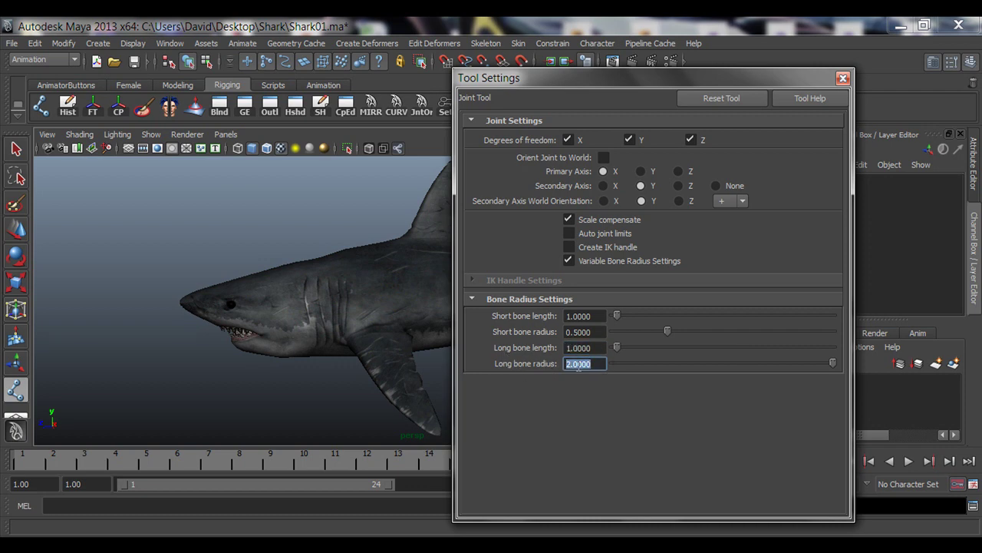
text(.5)
key(Return)
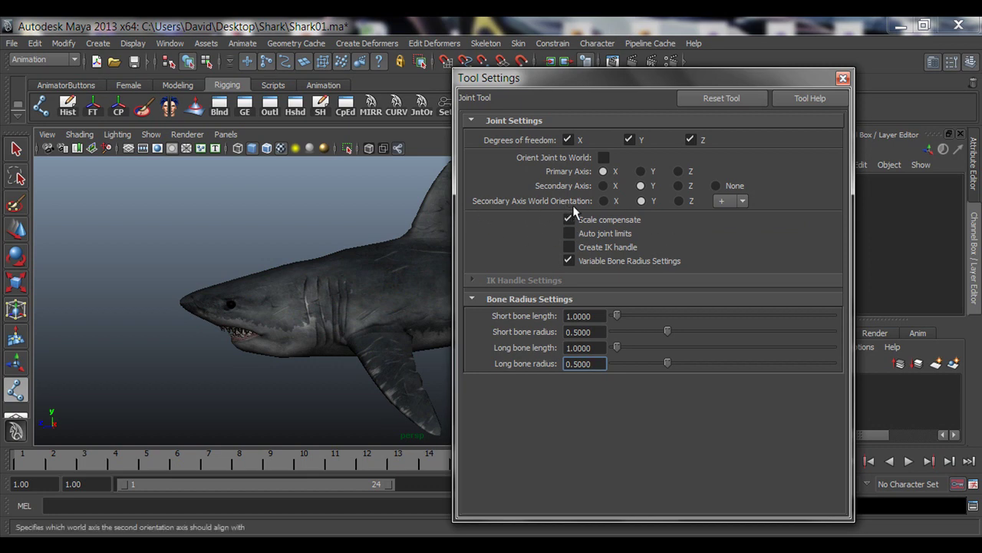
click(844, 78)
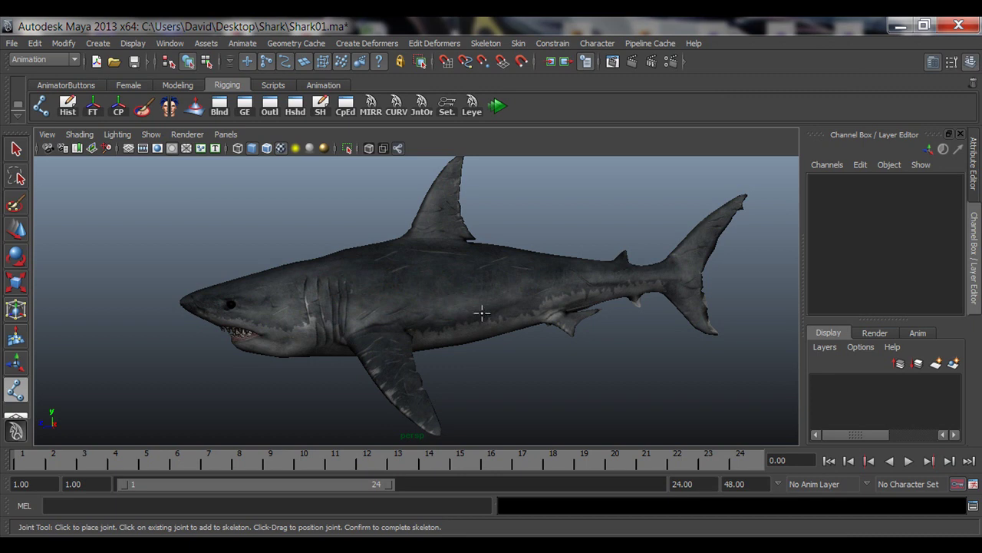
Activate the Joint Tool and switch to the full-size side view of the shark
click(487, 44)
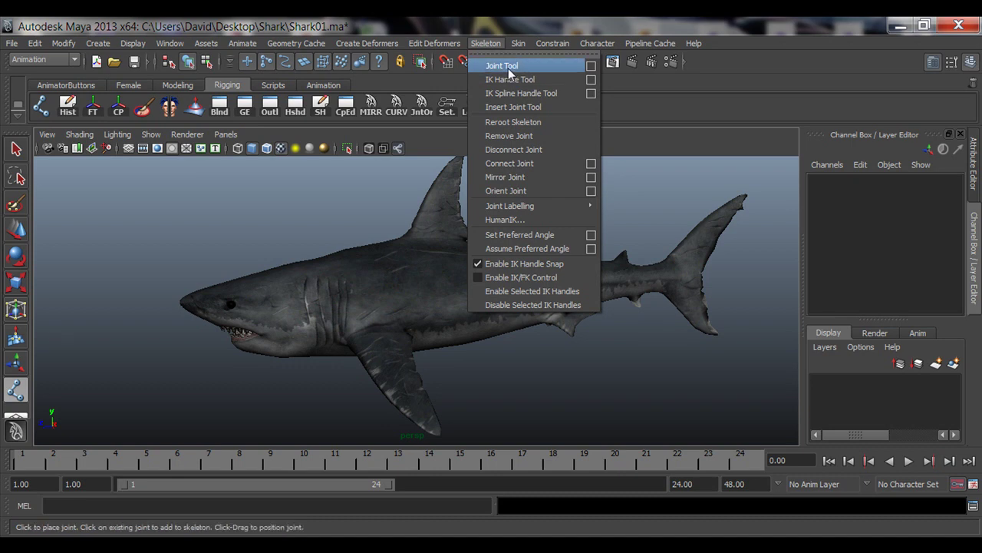
click(482, 44)
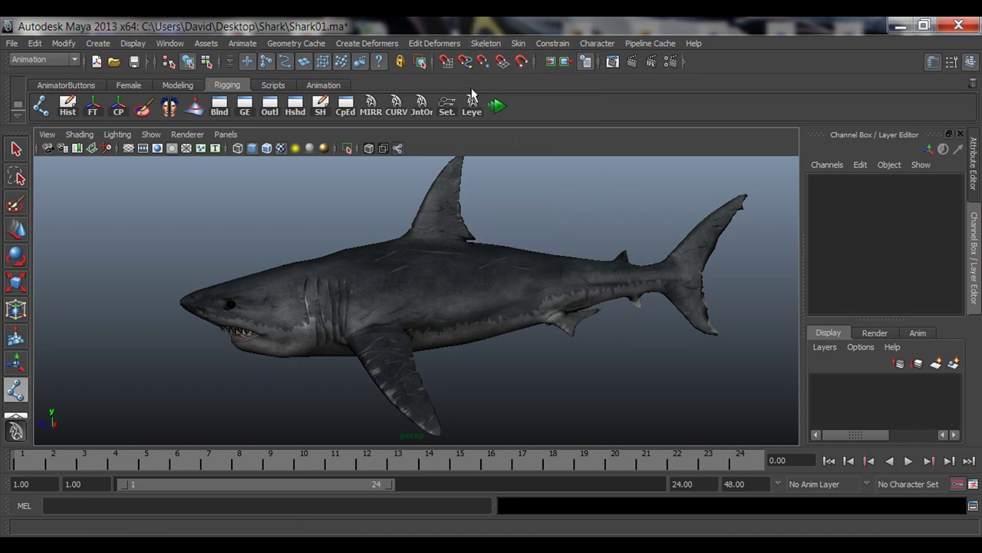
click(41, 107)
key(space)
key(space)
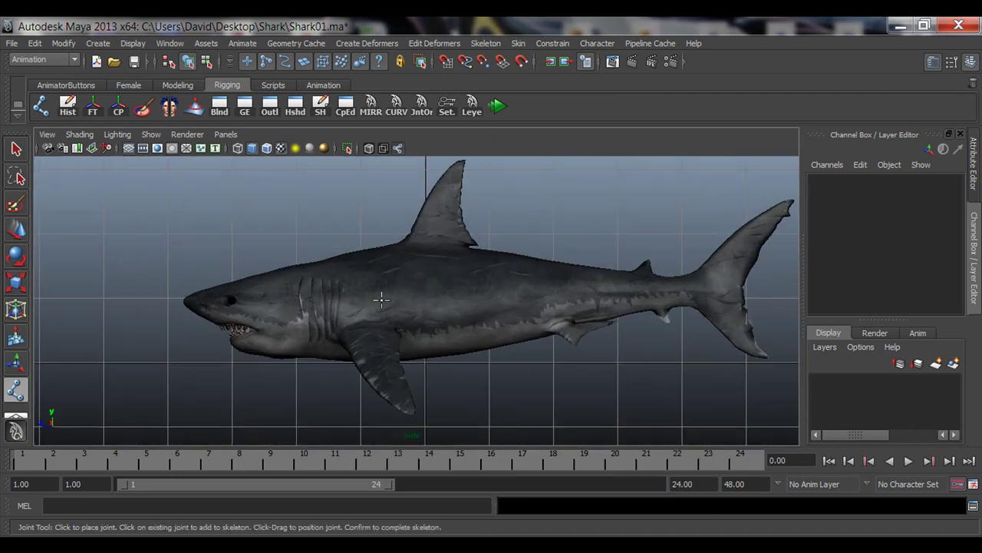
Hide the grid and turn on X-ray shading for the shark in the side view
alt+middle_drag(275, 299, 325, 325)
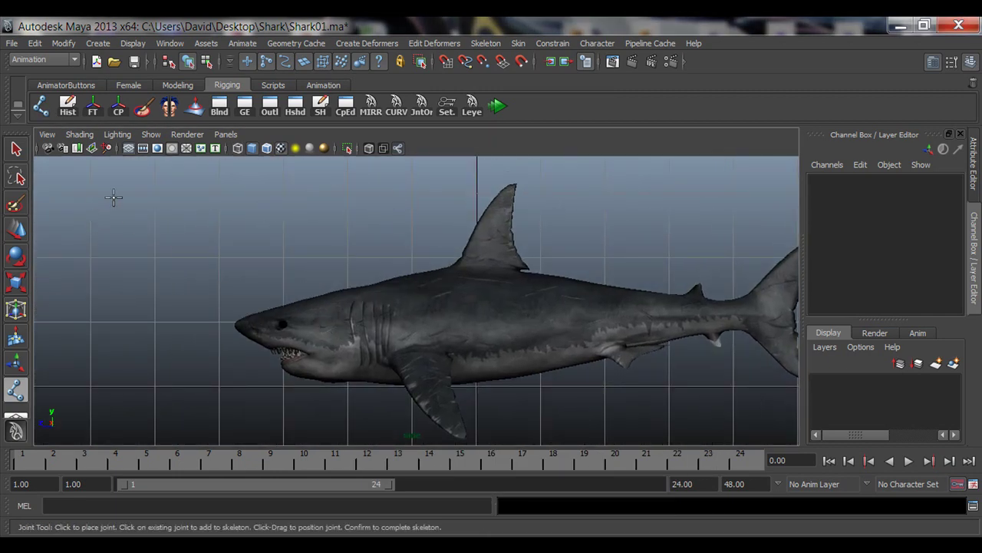
click(130, 148)
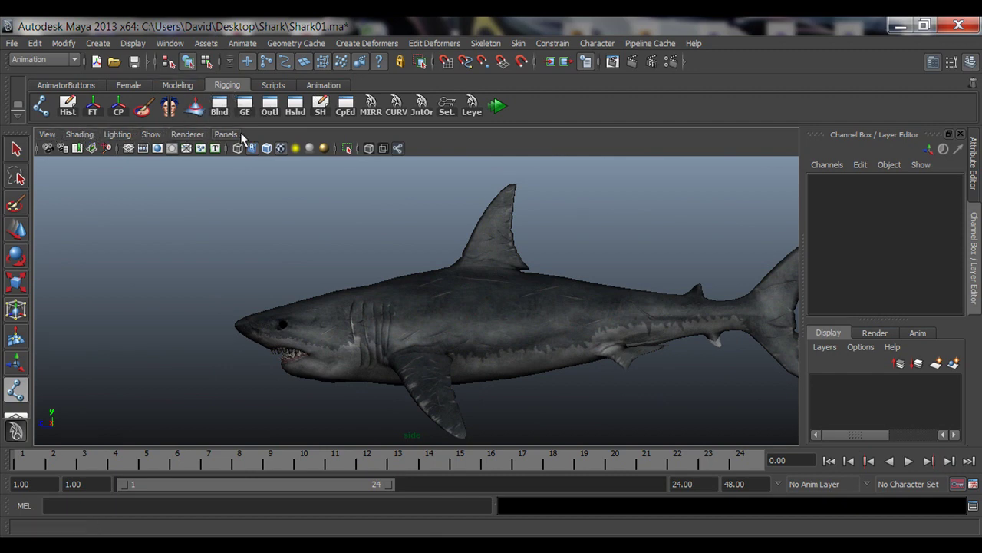
click(369, 149)
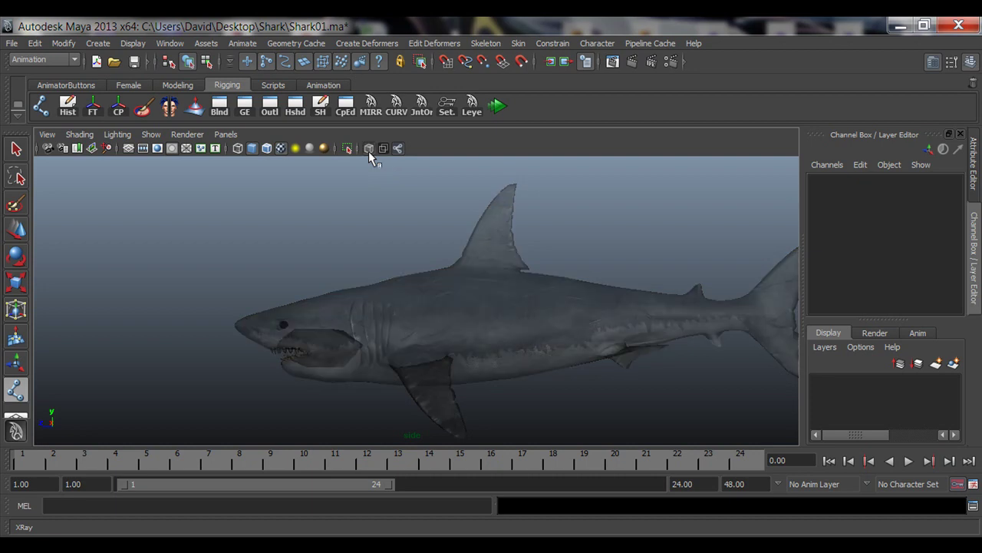
Draw a six-joint spine chain with the Joint Tool from behind the shark's gills along the body's midline to the tail fin, and complete it
alt+middle_drag(524, 306, 455, 282)
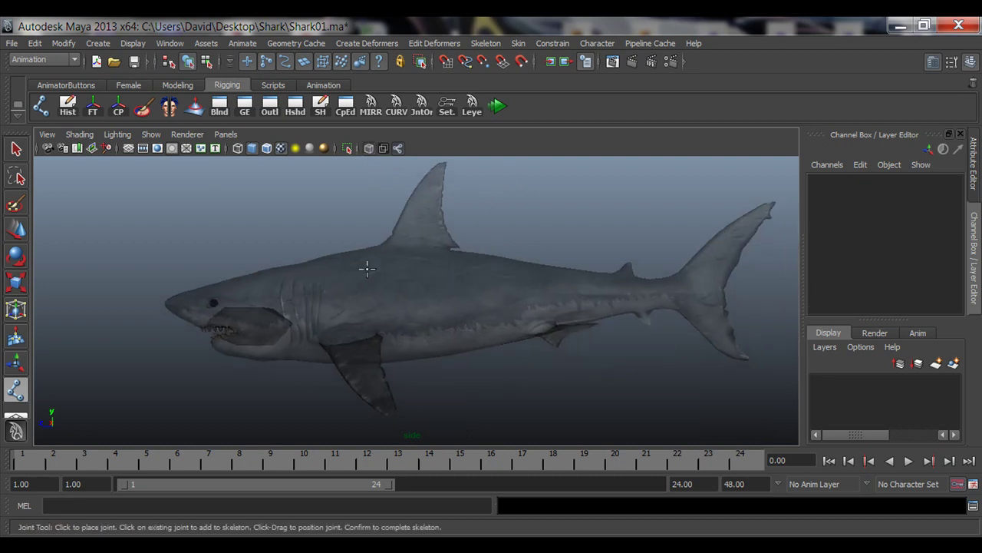
alt+right_drag(261, 301, 345, 297)
alt+middle_drag(325, 302, 380, 260)
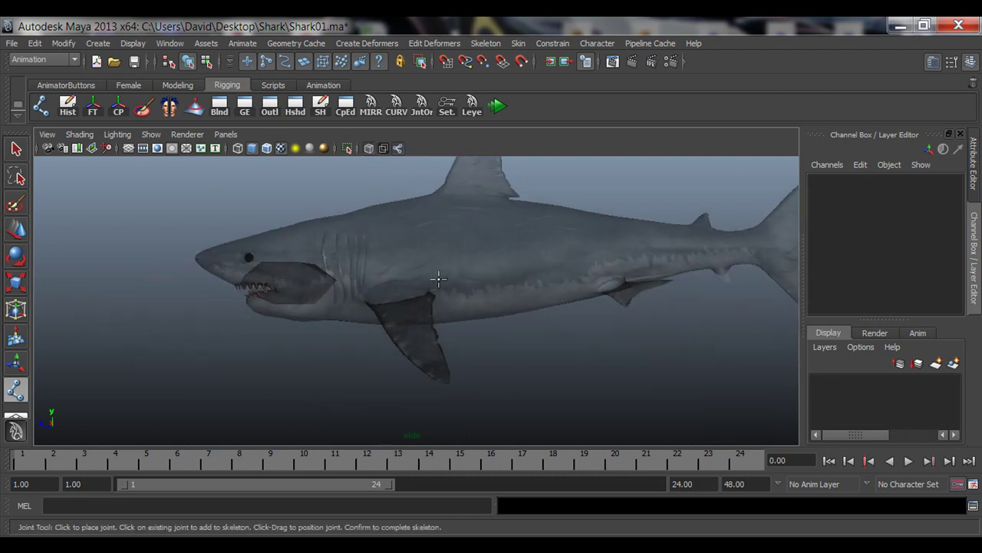
alt+middle_drag(499, 264, 443, 307)
alt+middle_drag(533, 285, 510, 294)
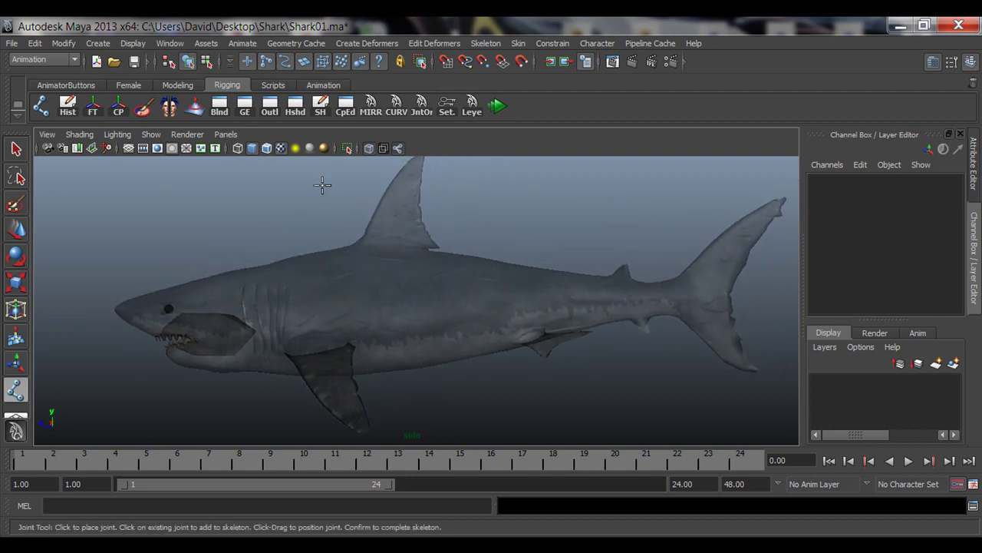
mouse_move(269, 307)
alt+middle_down()
mouse_move(281, 307)
mouse_move(256, 307)
alt+middle_up()
alt+right_drag(356, 342, 341, 342)
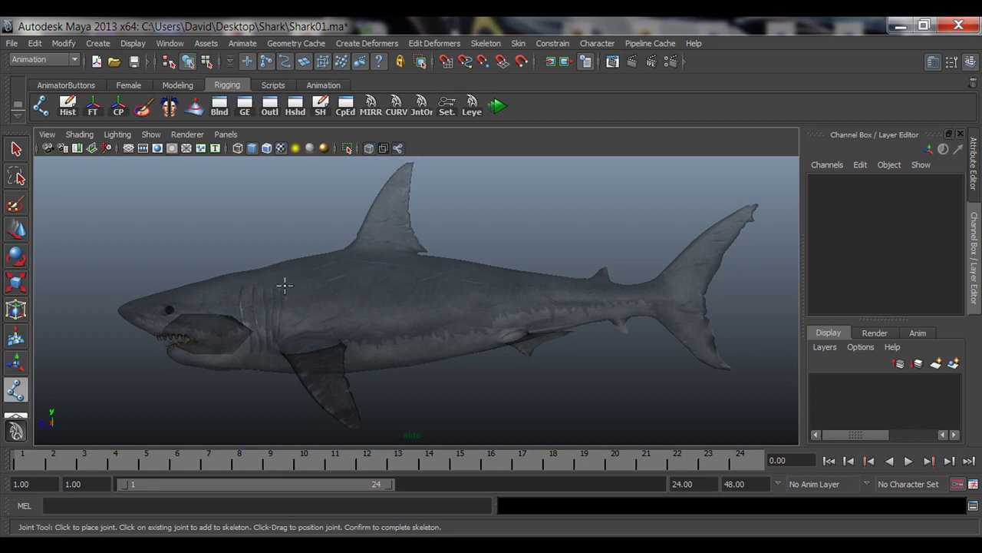
click(41, 107)
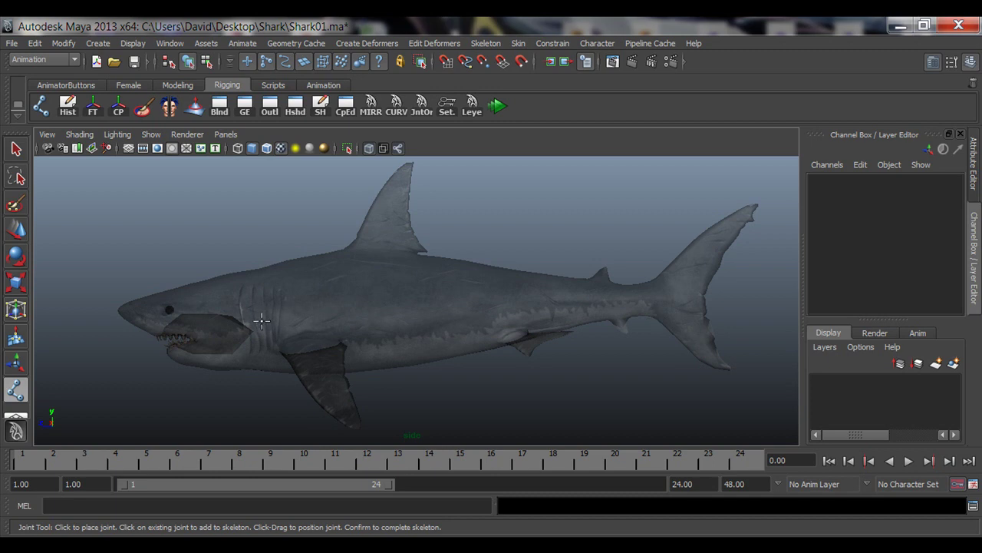
click(261, 322)
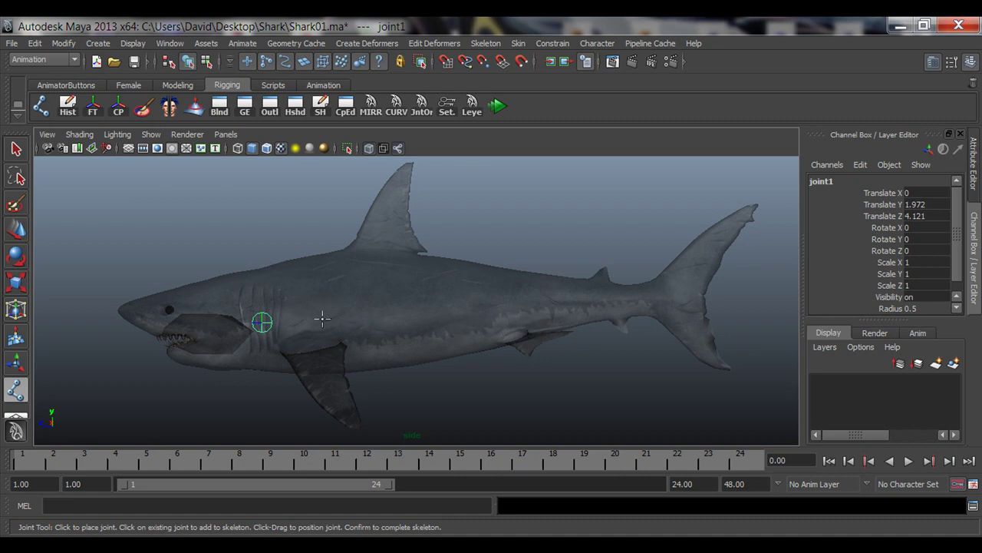
click(358, 315)
click(465, 308)
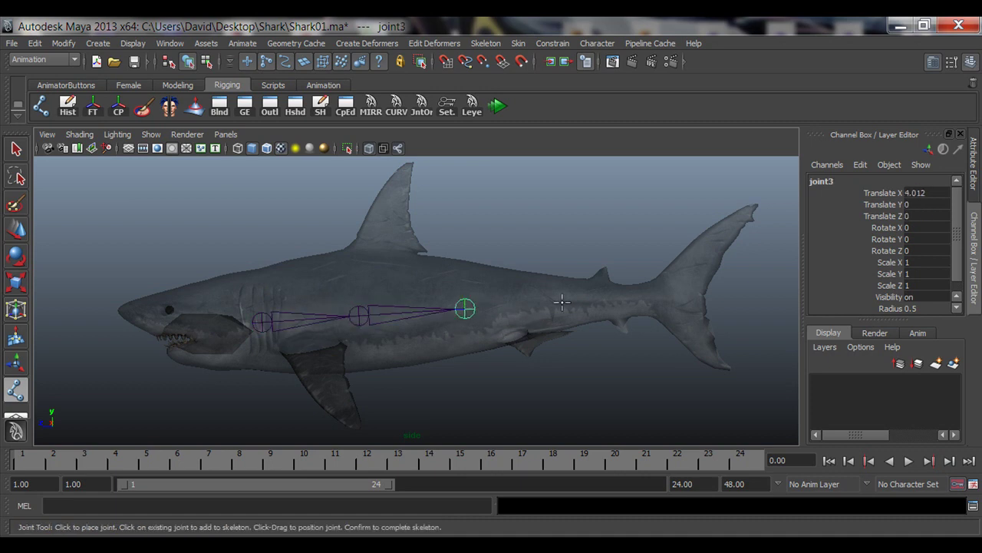
click(577, 303)
click(654, 300)
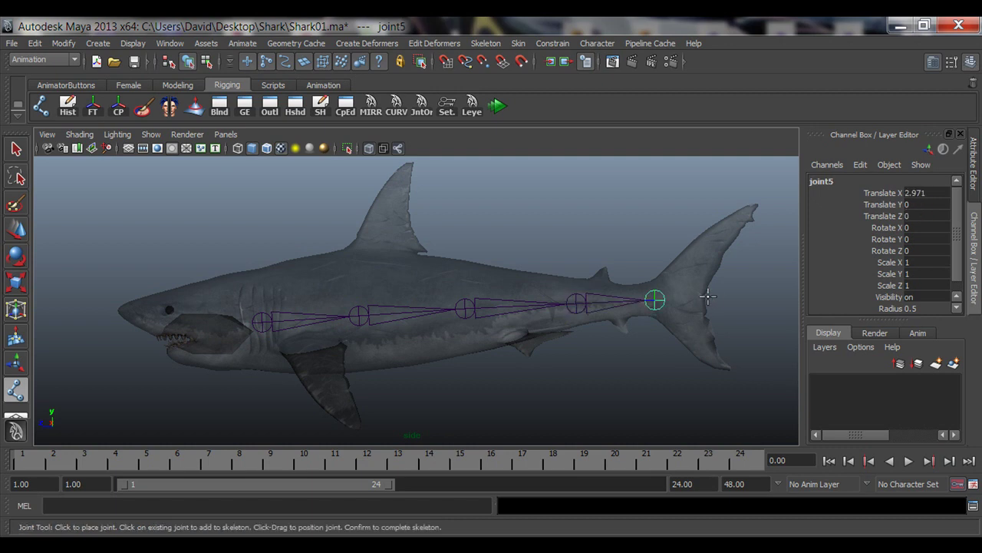
click(707, 297)
key(Return)
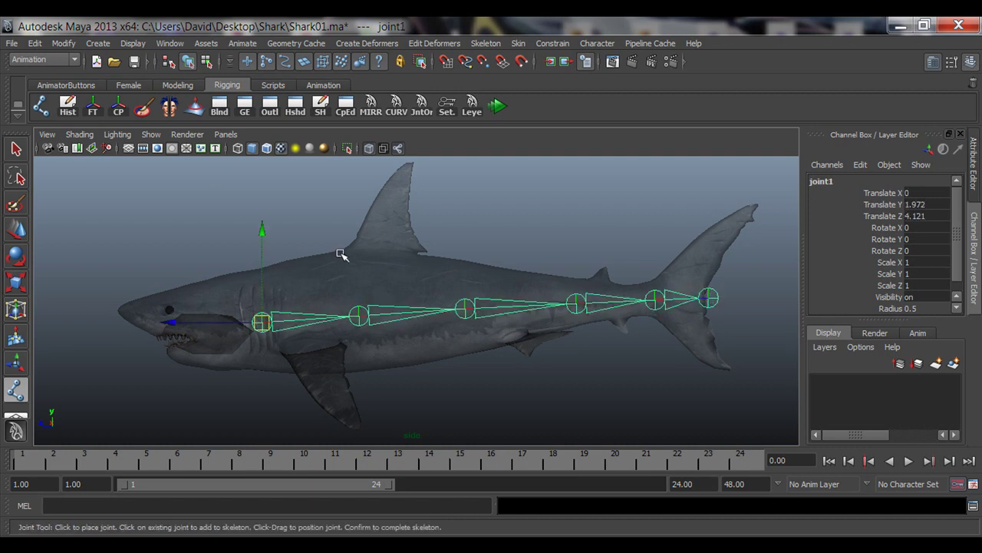
Activate the Move Tool, change to the full-size perspective view, and examine the spine chain inside the shark from several angles
key(w)
key(space)
key(space)
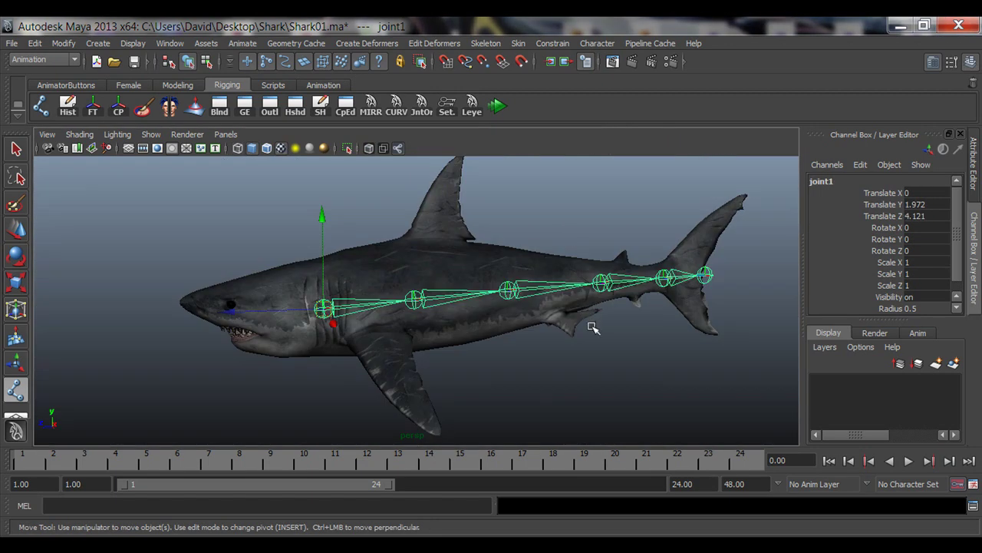
alt+drag(588, 325, 464, 347)
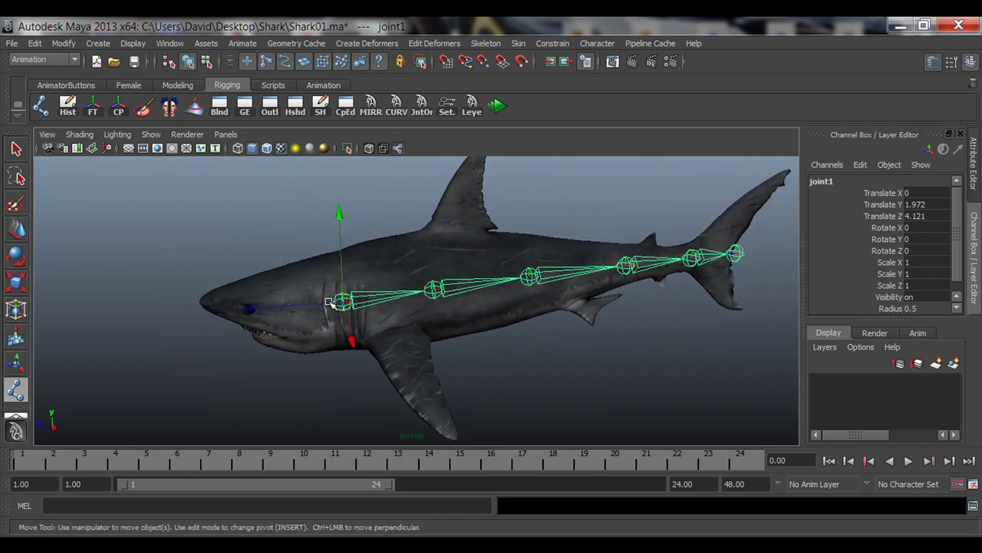
alt+right_drag(371, 351, 399, 368)
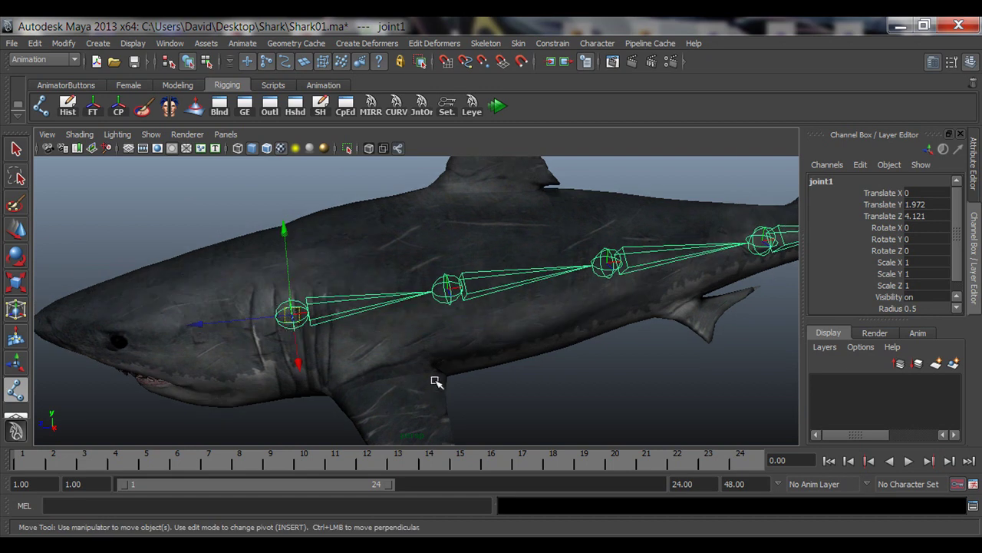
alt+drag(437, 379, 546, 377)
alt+middle_drag(546, 377, 398, 385)
scroll(398, 385, down, 3)
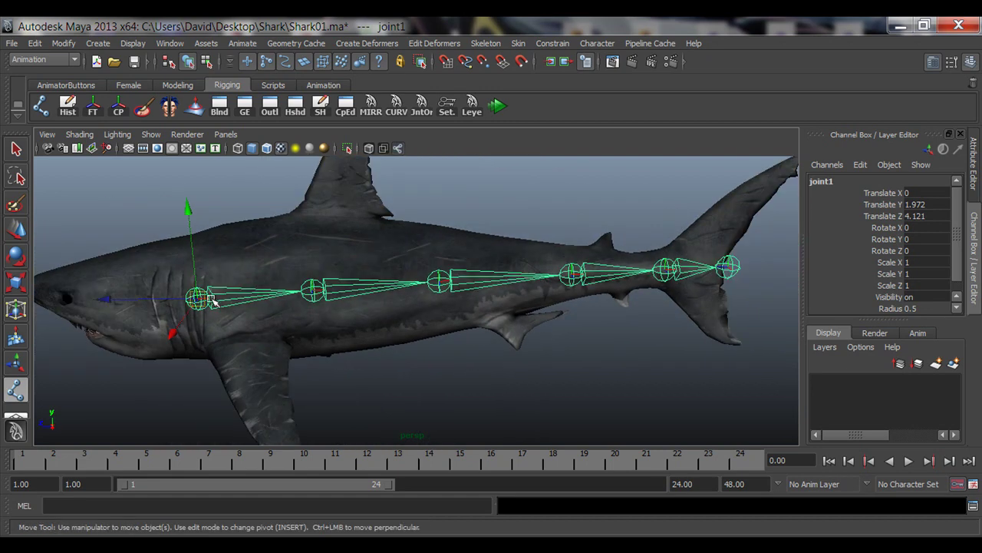
Select each spine joint in turn, from the second joint to the tail end, and check its name in the Channel Box
click(317, 292)
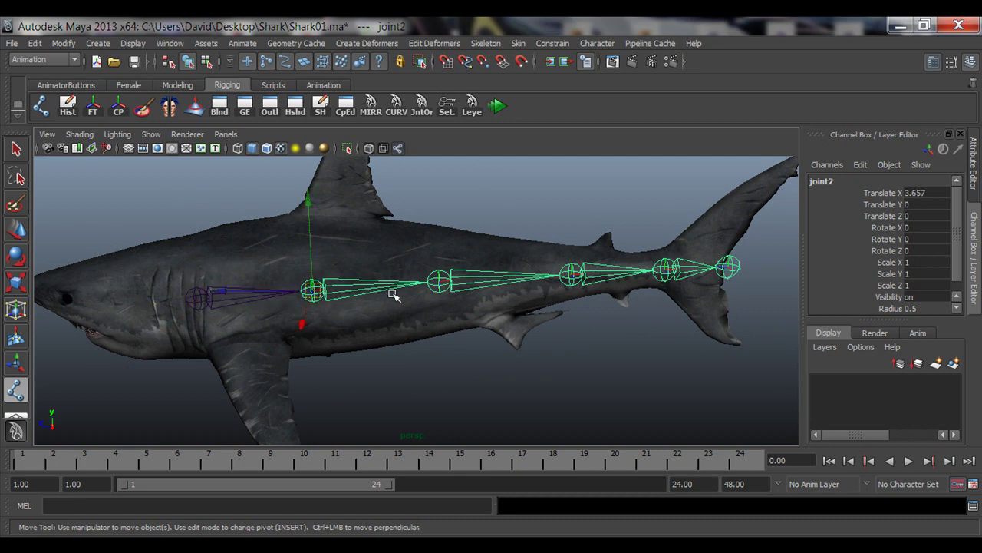
click(442, 284)
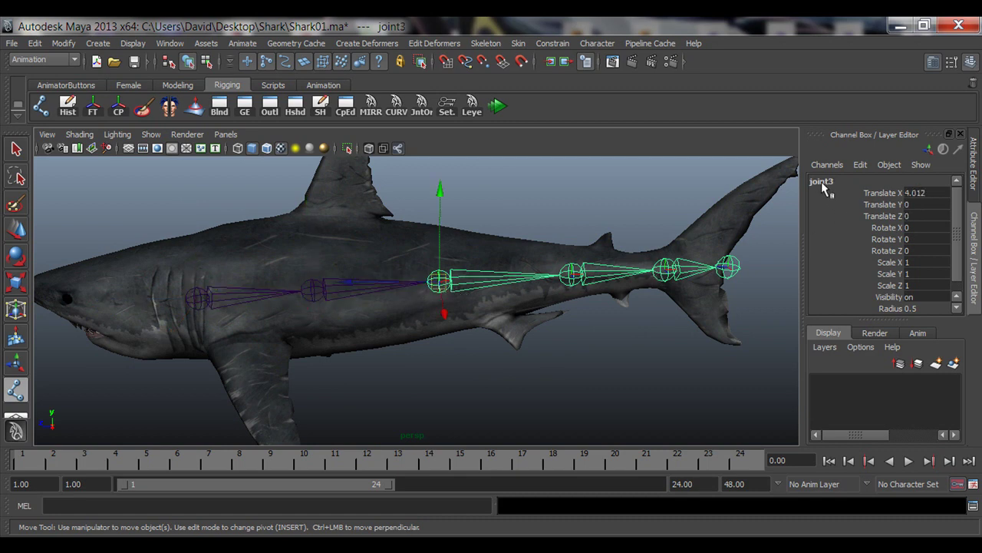
click(822, 181)
click(573, 273)
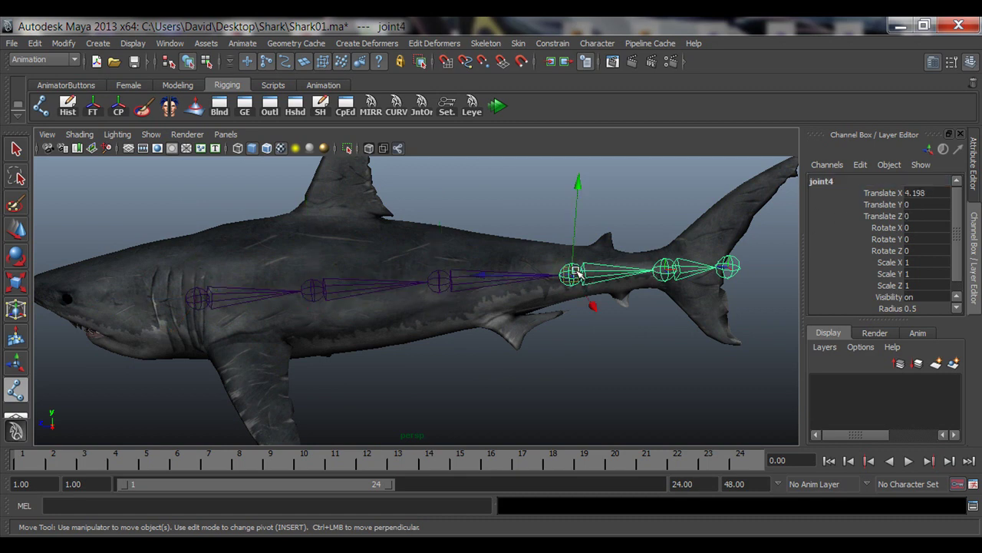
click(664, 269)
click(727, 267)
alt+middle_drag(289, 308, 350, 308)
alt+drag(350, 308, 314, 307)
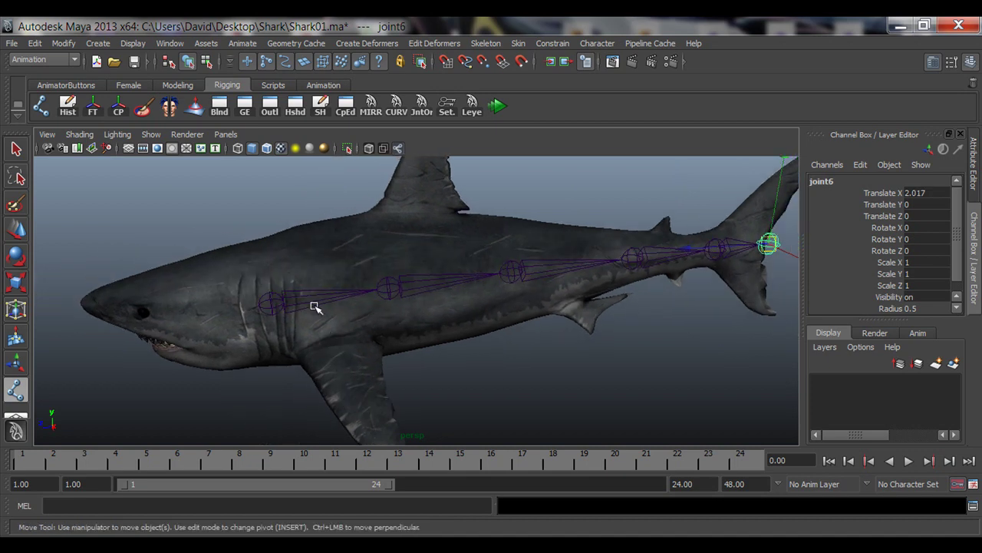
Try rotating the root joint at the gills with the Rotate Tool, and undo the rotation
click(278, 306)
alt+drag(503, 370, 421, 364)
key(e)
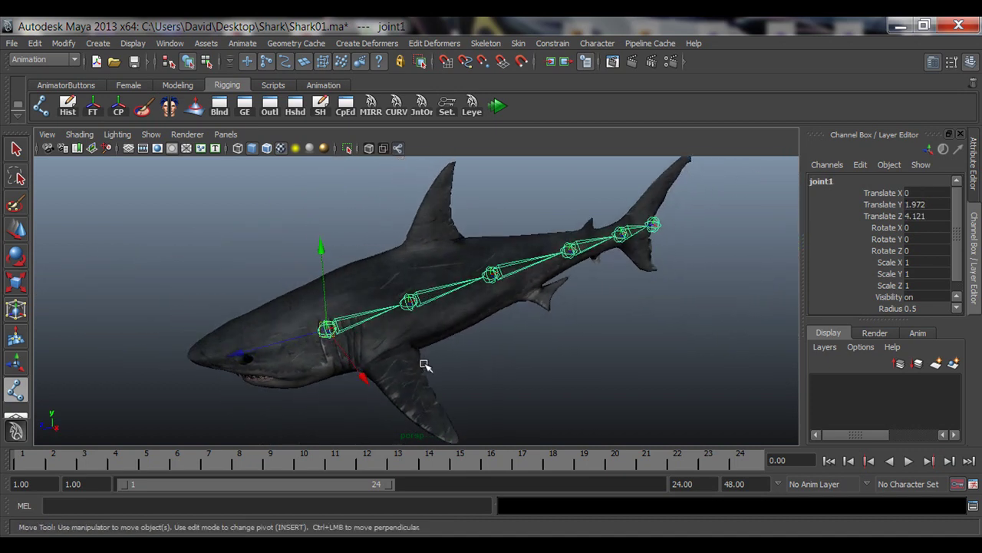
alt+drag(482, 389, 489, 366)
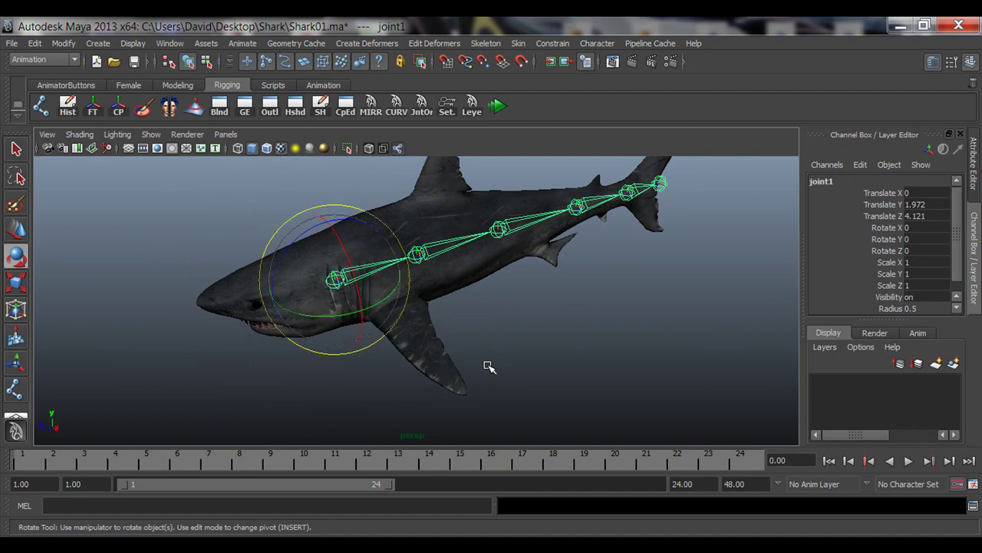
drag(345, 325, 373, 327)
key(ctrl+z)
Try moving the root joint upward and toward the head with the Move Tool, undoing each move
mouse_move(538, 359)
alt+mouse_down()
mouse_move(546, 384)
mouse_move(521, 367)
alt+mouse_up()
key(w)
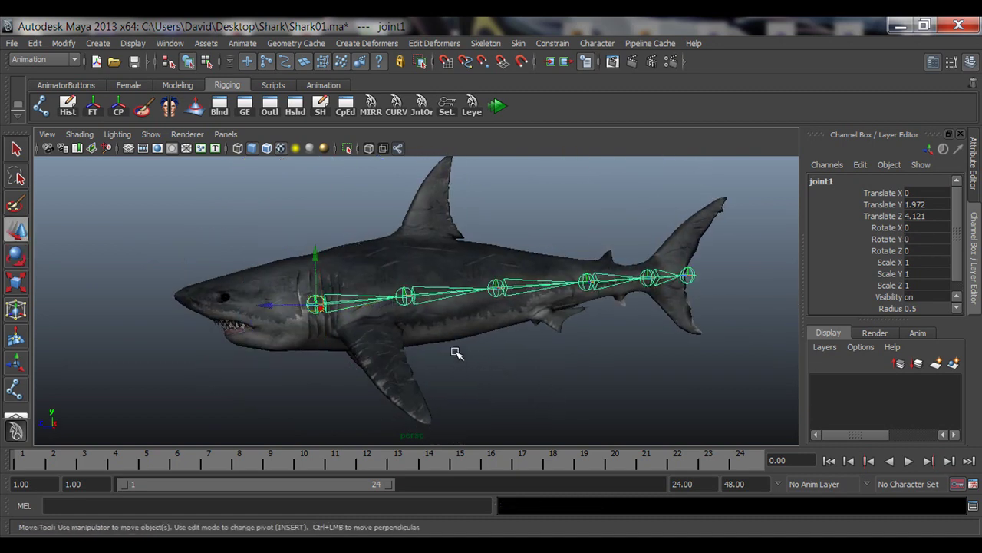
alt+drag(454, 354, 432, 354)
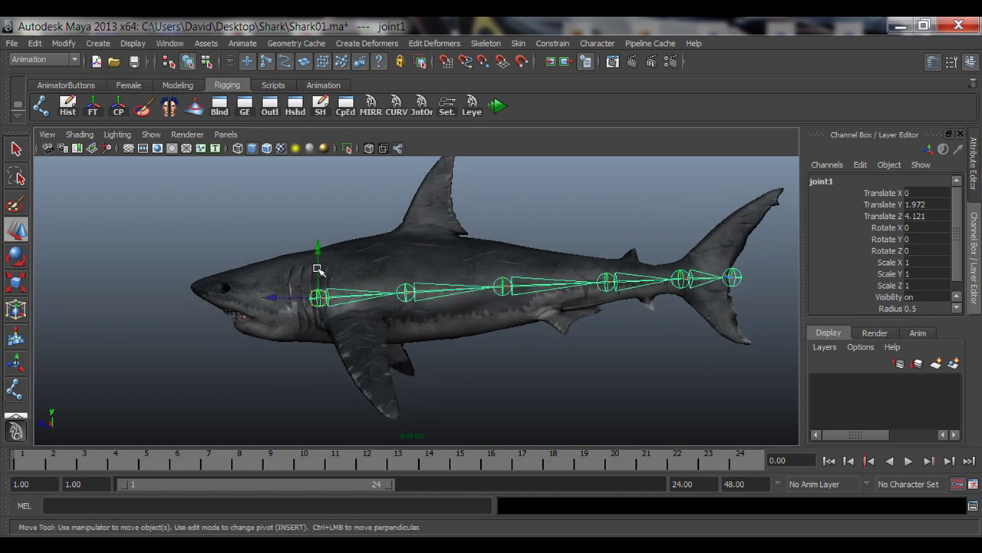
mouse_move(317, 268)
mouse_down()
mouse_move(319, 229)
mouse_move(315, 262)
mouse_up()
key(ctrl+z)
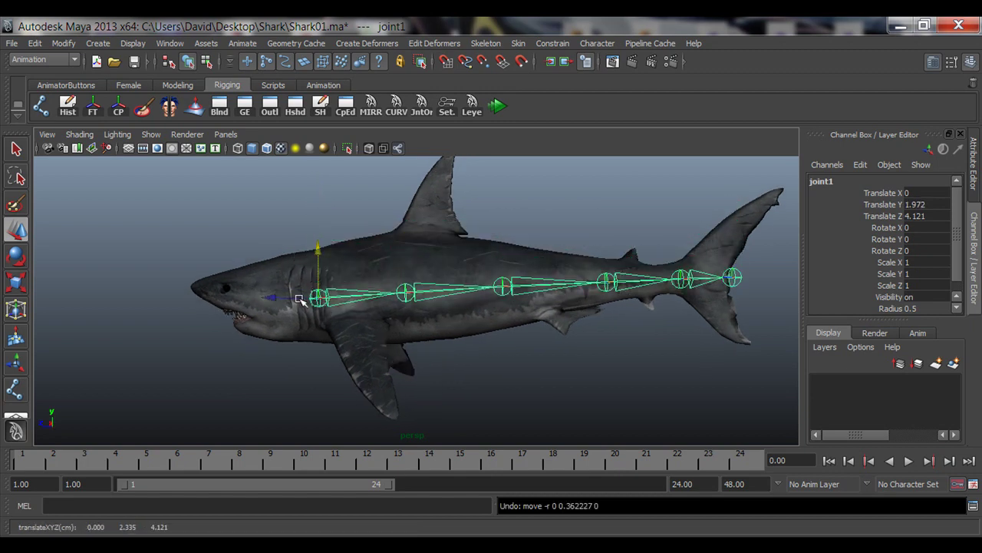
drag(299, 299, 223, 312)
key(ctrl+z)
Try moving the second spine joint straight up to the height of the dorsal fin, and undo the move
alt+drag(346, 326, 361, 365)
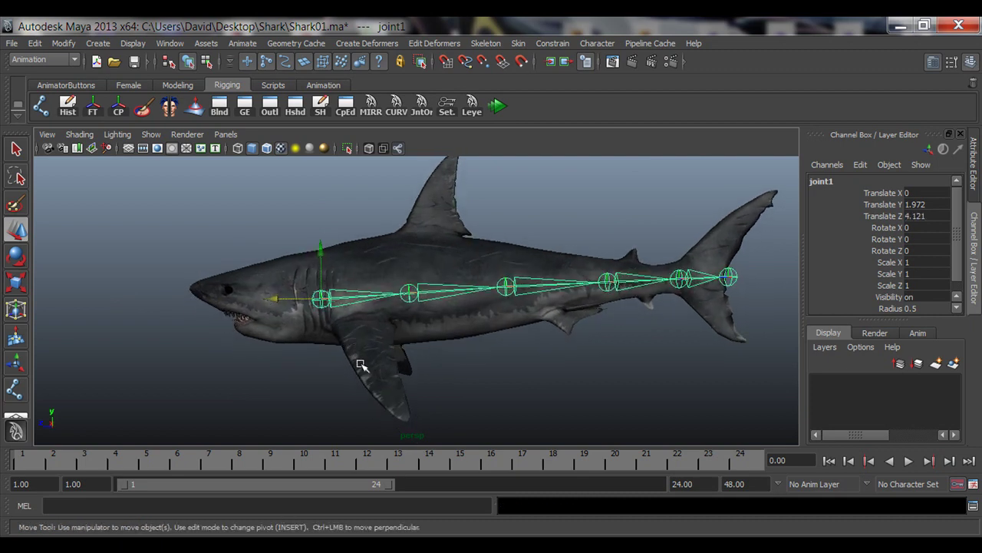
alt+middle_drag(361, 365, 350, 347)
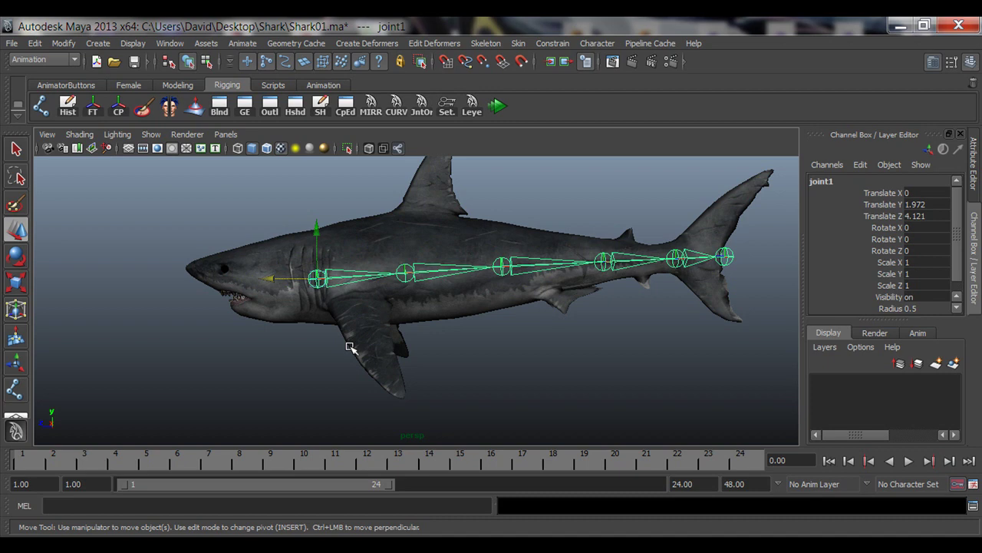
alt+drag(365, 294, 285, 325)
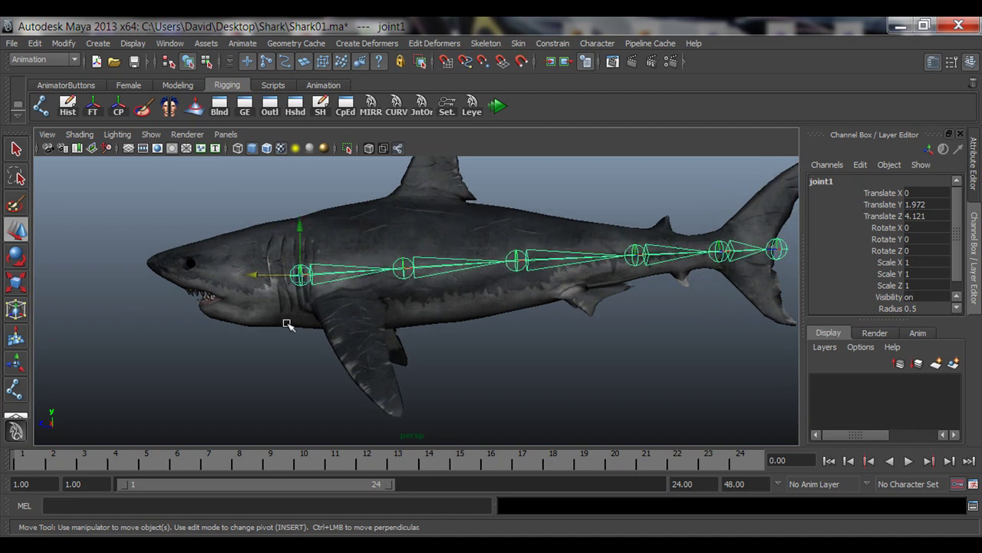
alt+drag(418, 296, 351, 307)
click(351, 299)
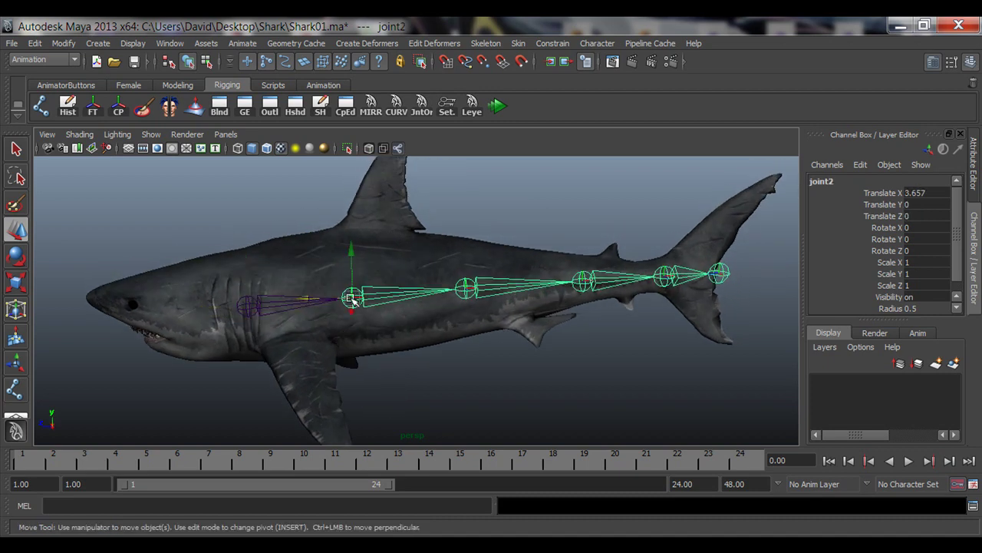
mouse_move(445, 391)
alt+mouse_down()
mouse_move(417, 351)
mouse_move(431, 391)
alt+mouse_up()
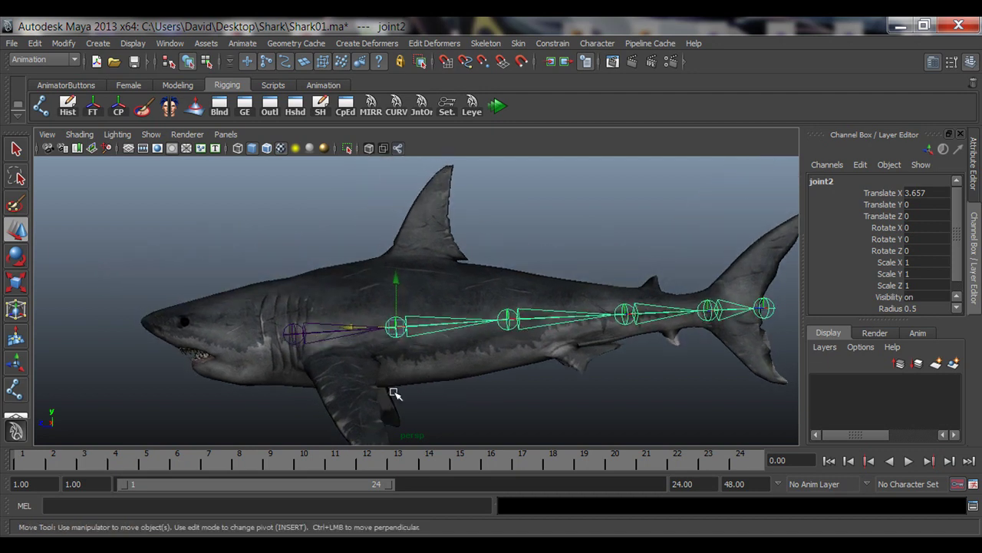
drag(397, 284, 449, 158)
alt+middle_drag(473, 235, 464, 267)
alt+drag(464, 267, 421, 302)
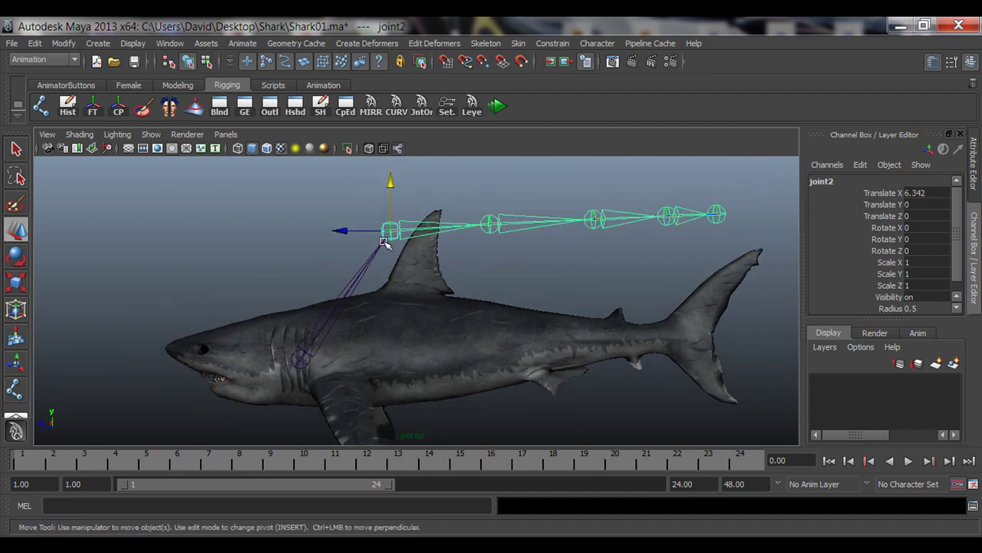
key(ctrl+z)
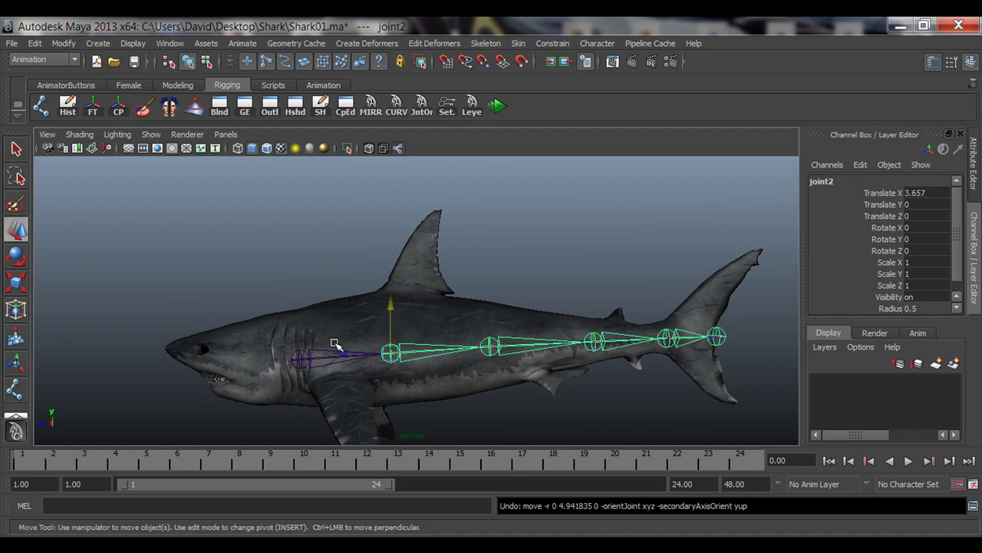
Compare the root and second joints, and move the second joint straight up above the shark to a Translate X of about 9.75
click(300, 355)
click(390, 357)
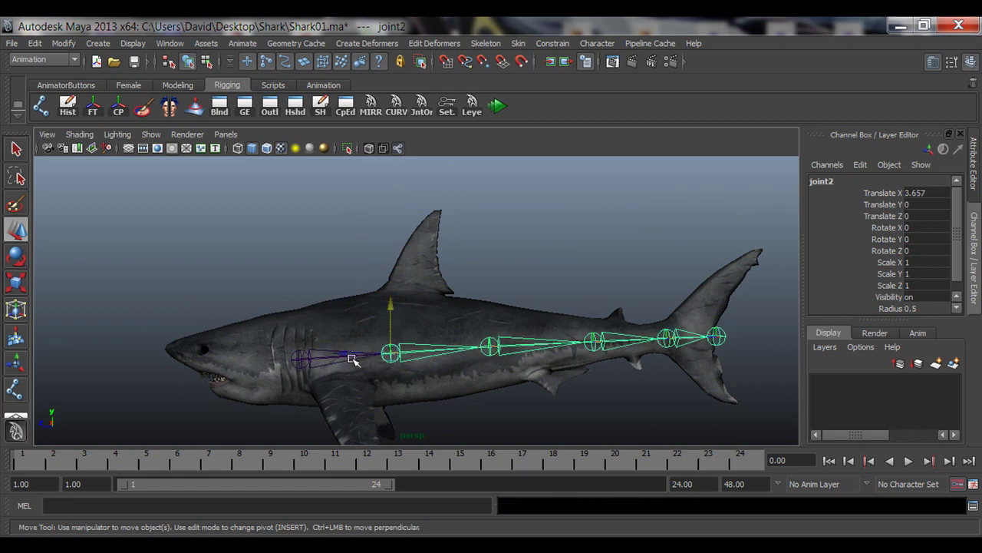
drag(391, 311, 432, 267)
alt+right_drag(432, 266, 412, 290)
alt+middle_drag(412, 289, 444, 369)
key(z)
alt+right_drag(499, 362, 478, 361)
alt+middle_drag(447, 398, 458, 360)
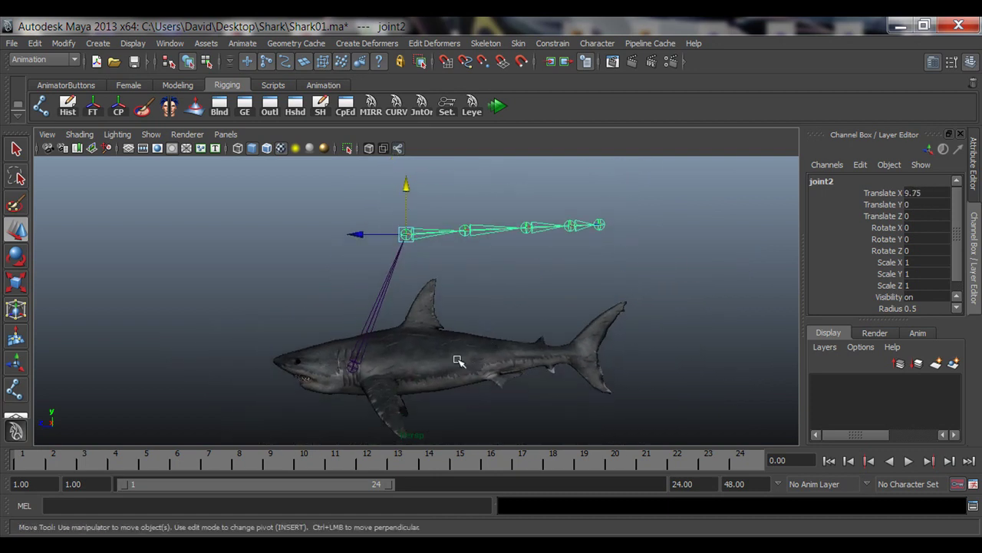
alt+drag(492, 369, 476, 385)
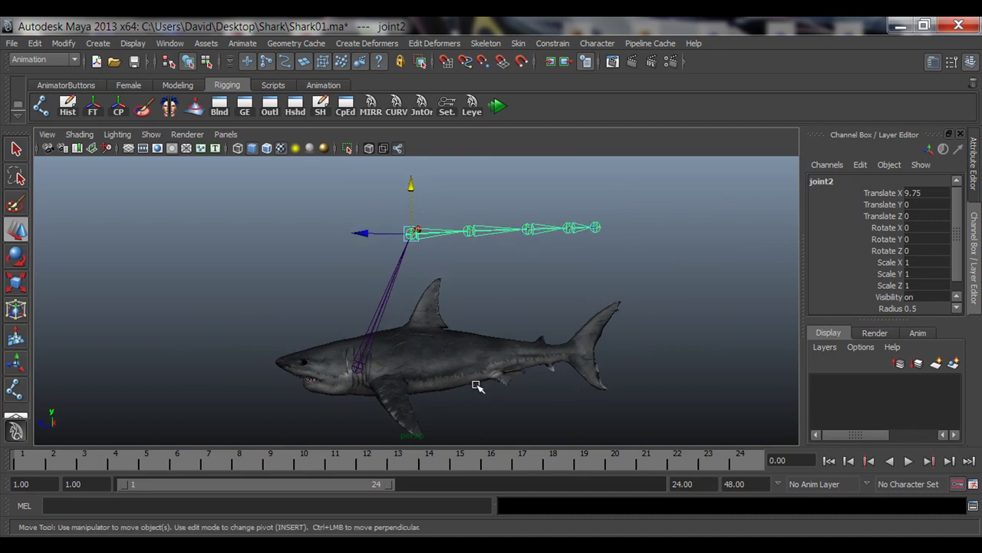
Try setting the second joint's Translate X to 0, then undo that change and the joint's earlier move above the shark
click(938, 193)
text(0)
key(Return)
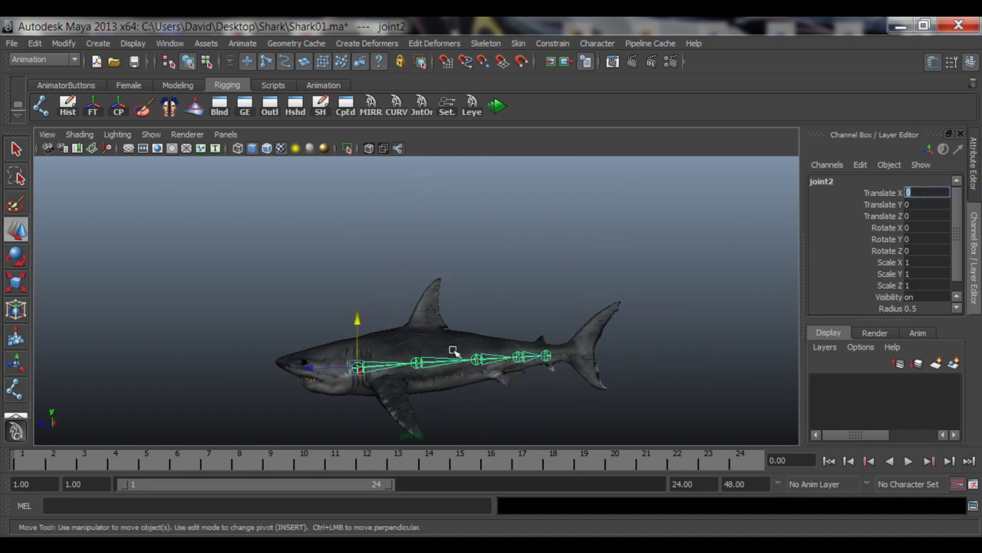
alt+middle_drag(453, 379, 457, 325)
alt+right_drag(457, 325, 399, 363)
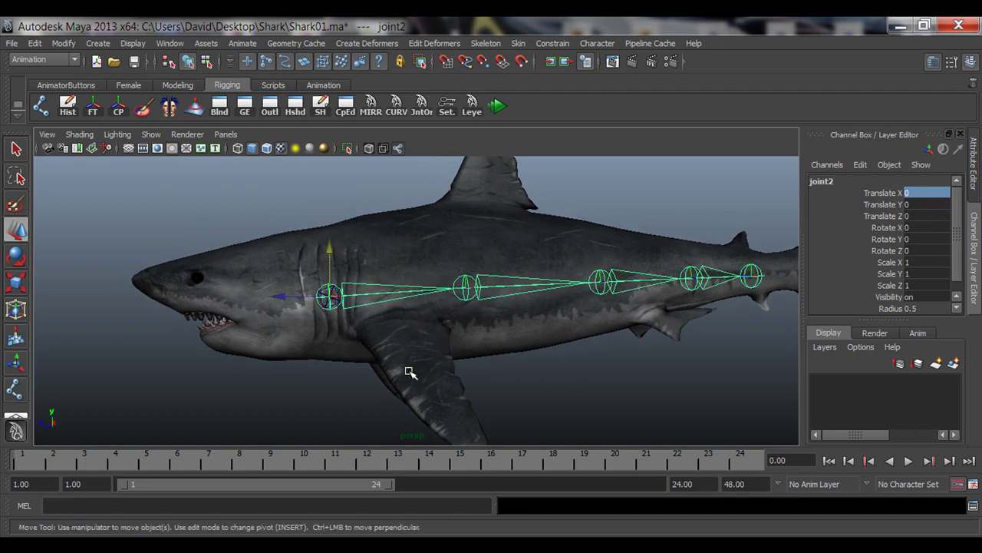
key(ctrl+z)
key(ctrl+z)
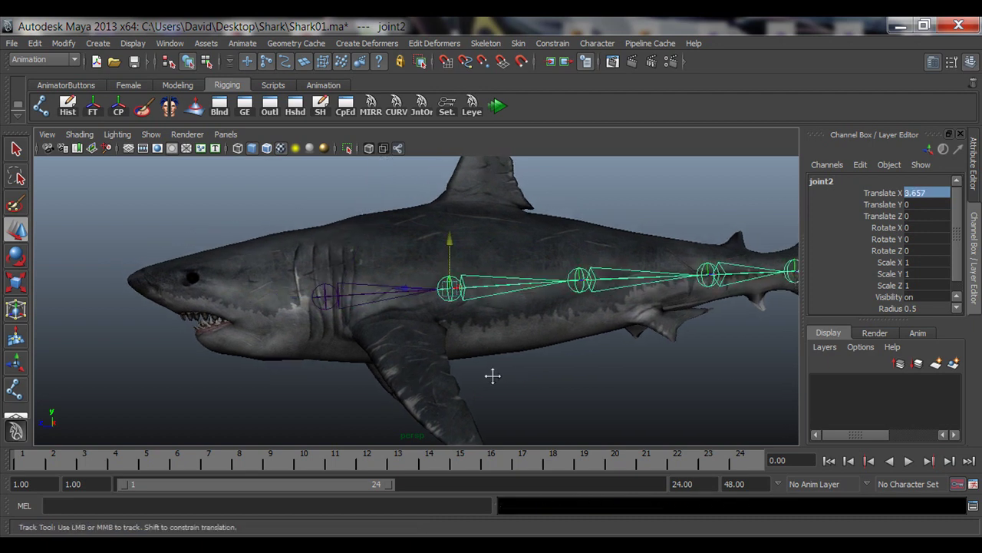
Try rotating the second spine joint around its Y axis with the Rotate Tool, undoing each rotation
alt+middle_drag(494, 377, 476, 396)
alt+drag(476, 396, 469, 399)
alt+drag(399, 314, 390, 353)
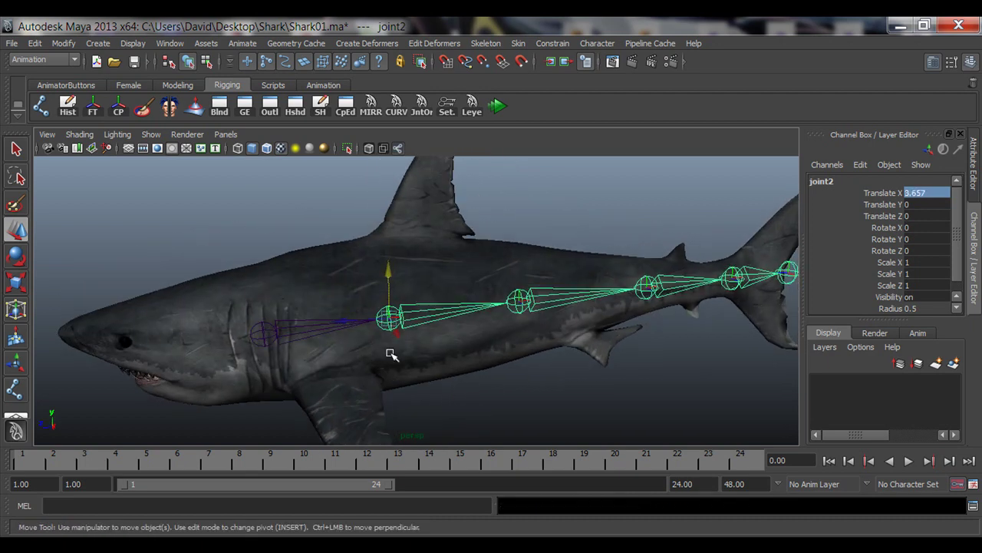
alt+middle_drag(618, 362, 528, 357)
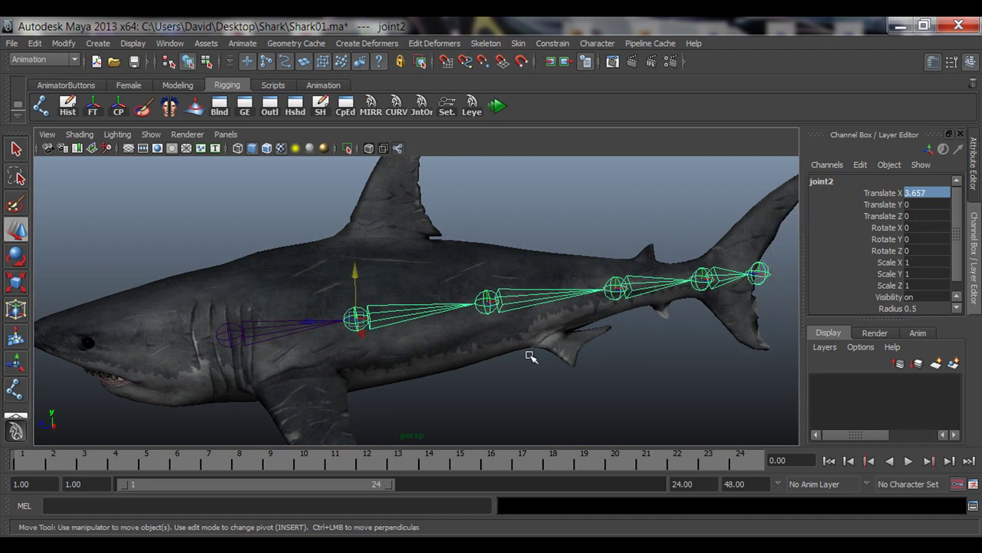
key(e)
drag(387, 340, 465, 399)
key(ctrl+z)
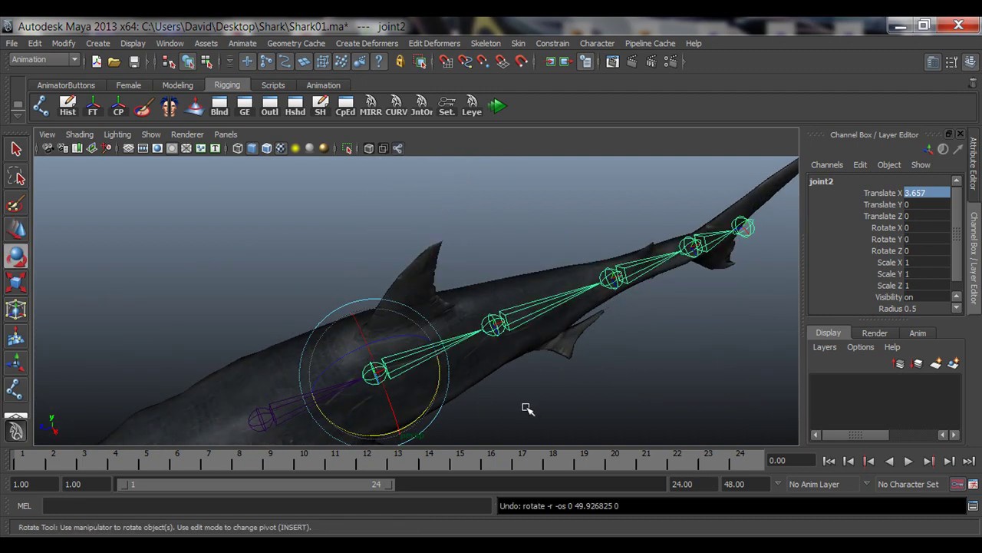
alt+drag(526, 406, 376, 328)
alt+drag(566, 257, 537, 324)
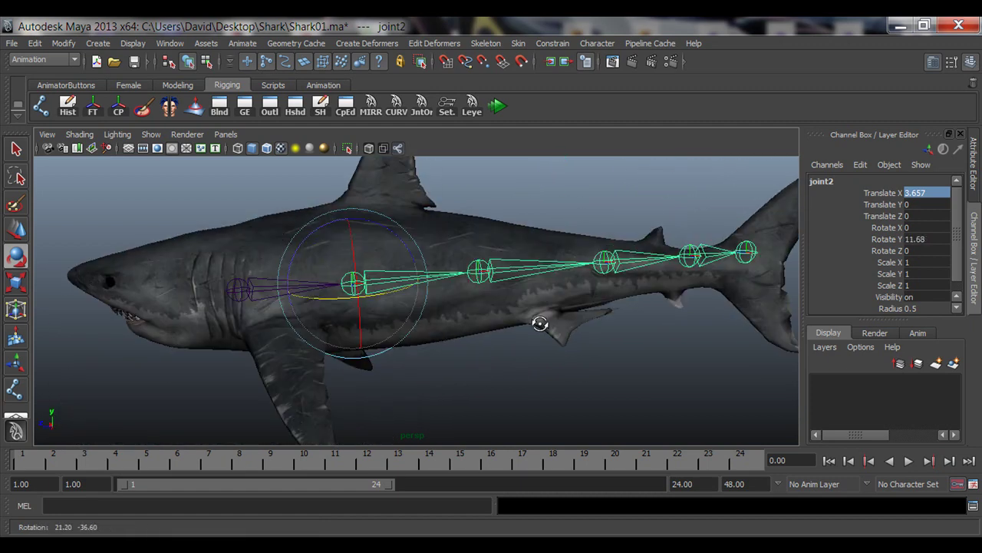
key(ctrl+z)
Select the root joint at the gills and the second joint in turn to compare which part of the chain each controls
alt+drag(465, 376, 351, 378)
alt+right_drag(352, 378, 582, 398)
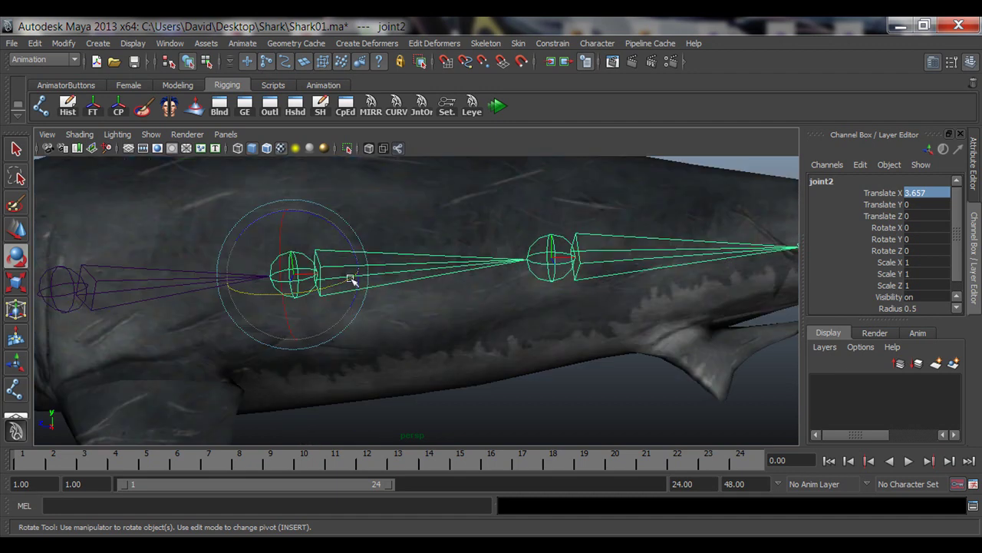
alt+middle_drag(611, 297, 430, 356)
alt+right_drag(568, 375, 364, 359)
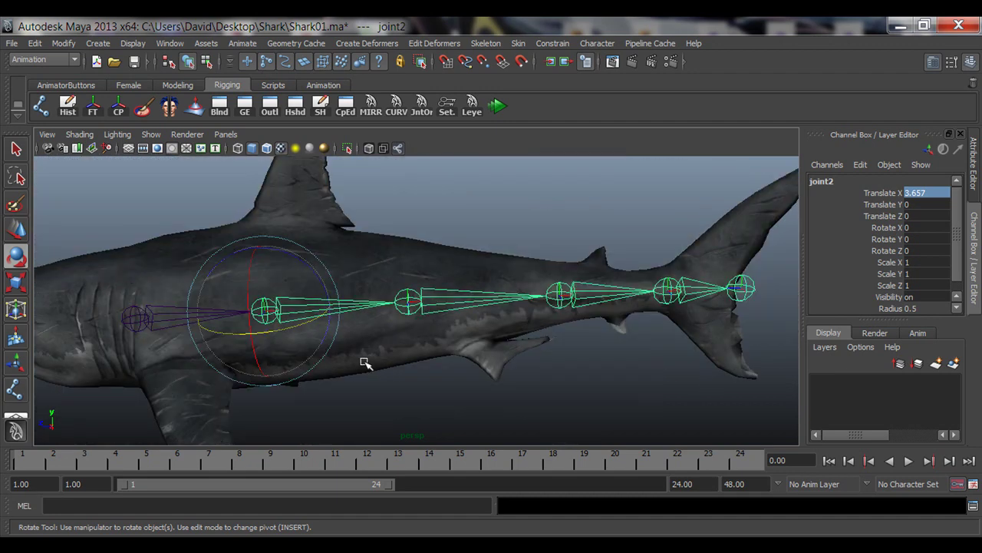
alt+drag(364, 359, 364, 381)
alt+middle_drag(138, 338, 302, 325)
click(298, 320)
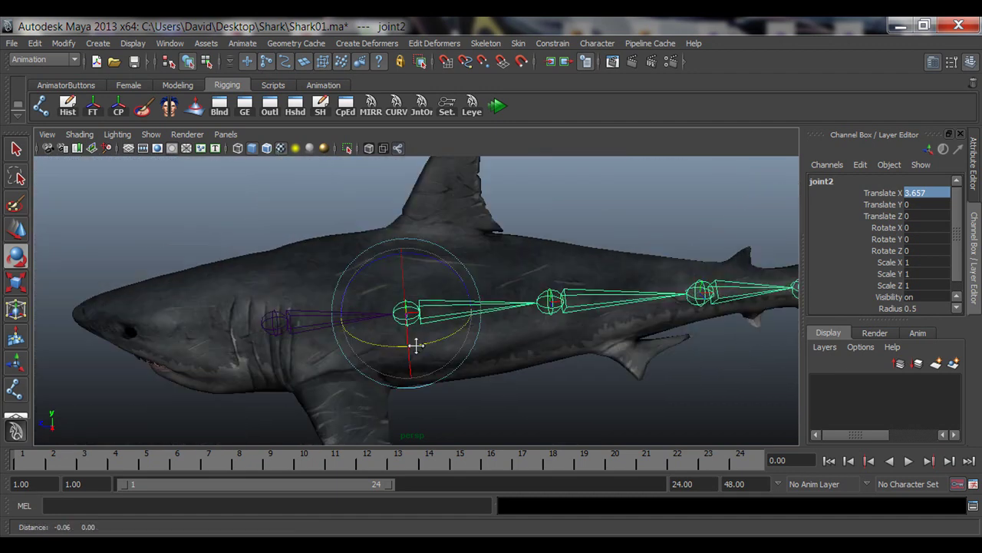
key(q)
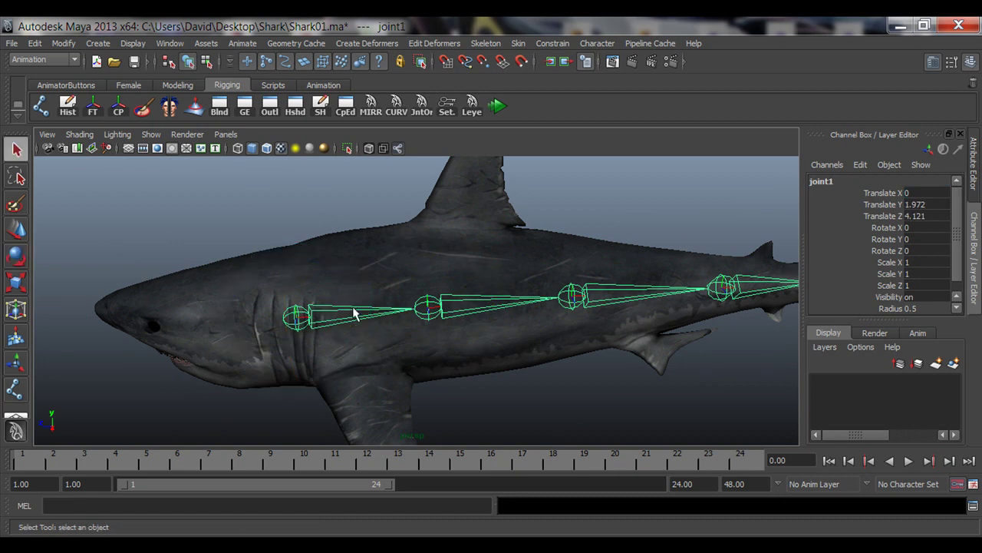
click(428, 310)
alt+middle_drag(450, 368, 397, 365)
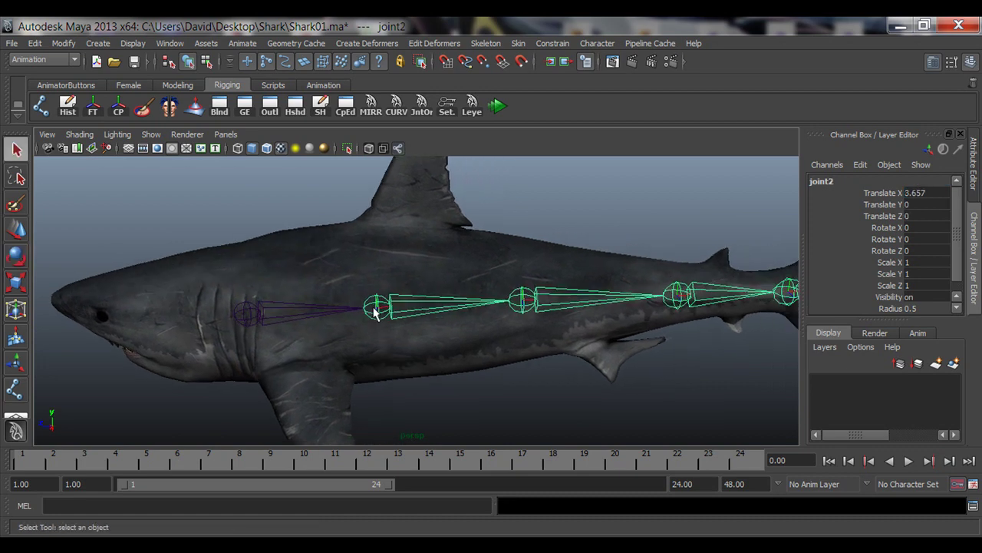
Try rotating the third spine joint sideways with the Rotate Tool, and undo the rotation
click(522, 301)
key(e)
alt+middle_drag(526, 329, 417, 351)
drag(429, 335, 526, 324)
key(ctrl+z)
alt+middle_drag(509, 340, 466, 345)
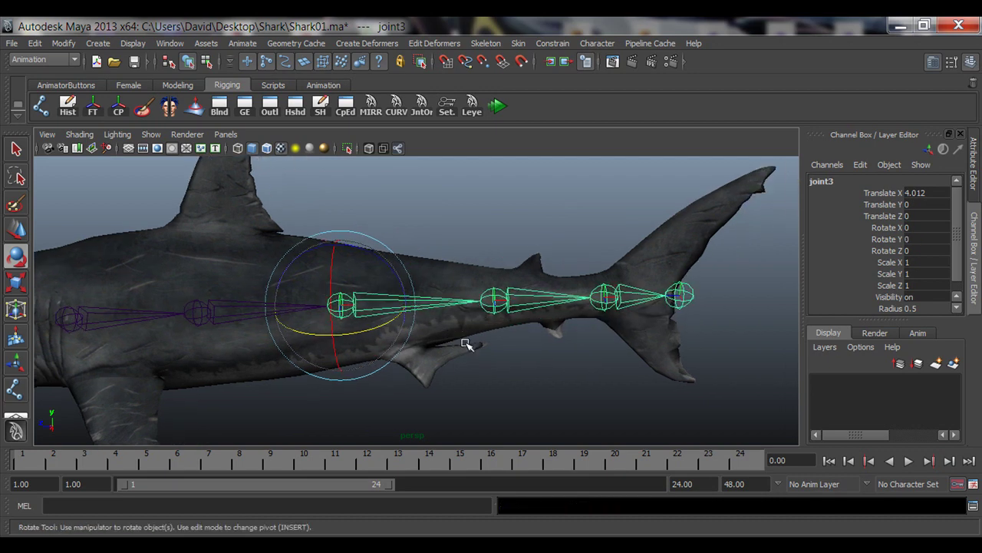
Try rotating the fourth joint about -98 degrees in Y and the fifth joint at the tail base, undoing each rotation
click(492, 298)
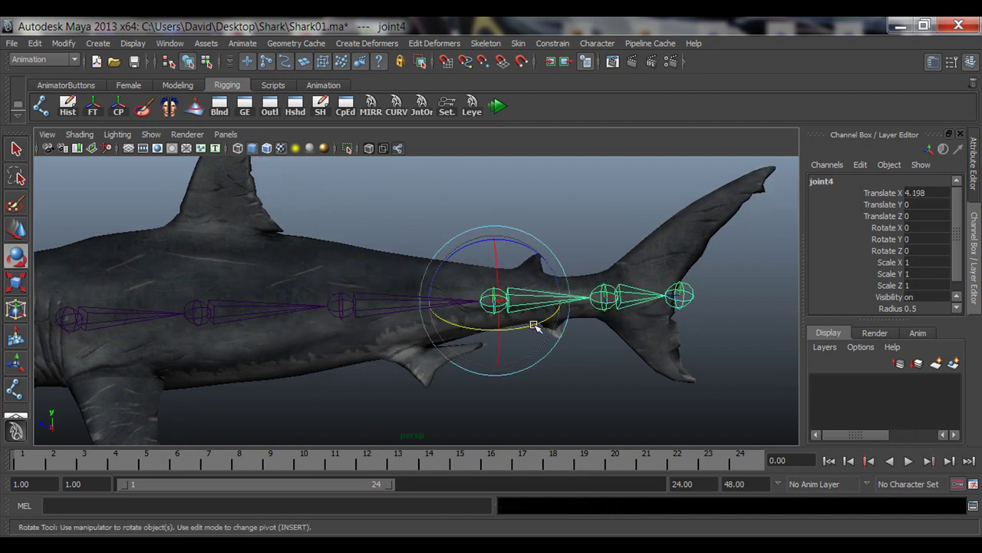
drag(537, 324, 442, 348)
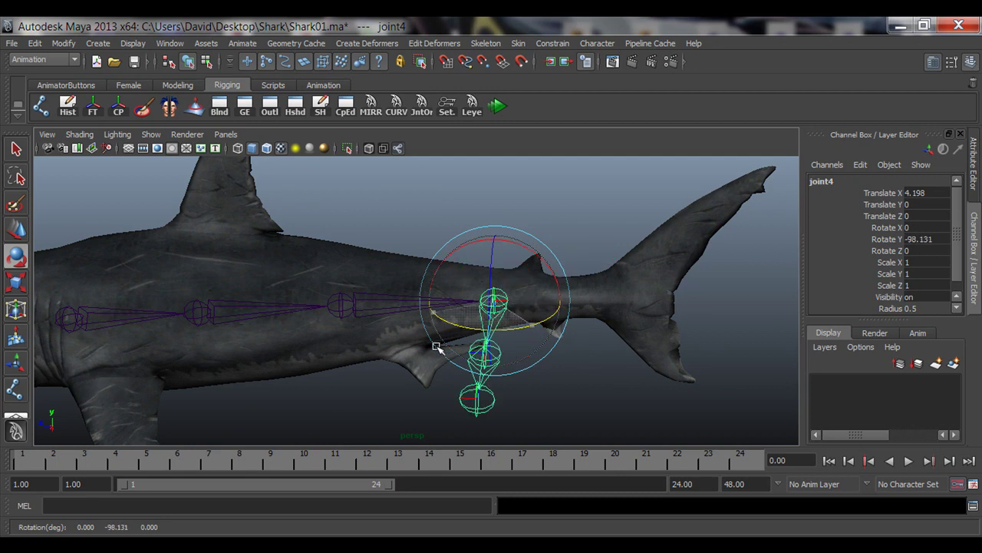
key(ctrl+z)
click(604, 295)
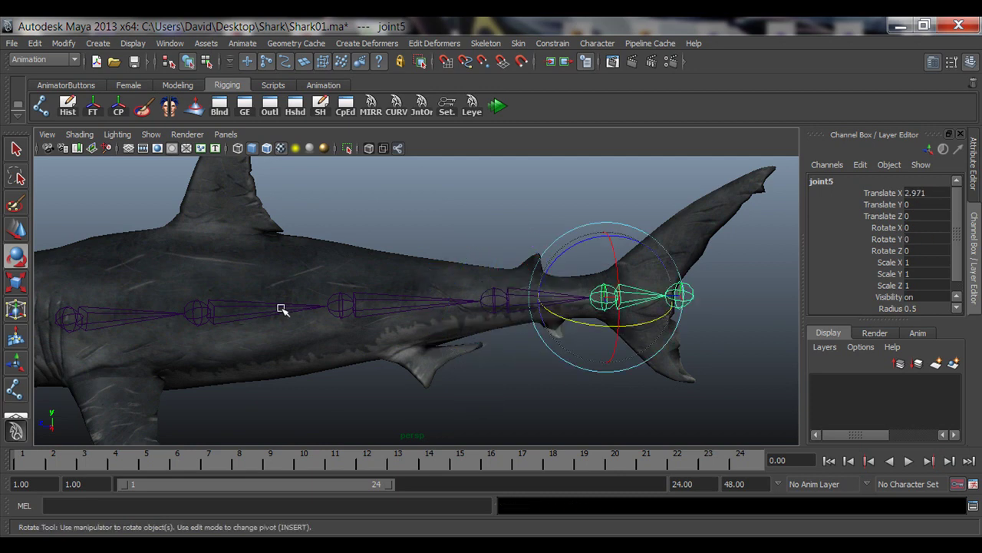
drag(649, 320, 624, 336)
key(ctrl+z)
Select each spine joint in turn from the gills to the tail fin to examine the parent-child order
alt+middle_drag(384, 365, 514, 364)
alt+right_drag(664, 365, 501, 347)
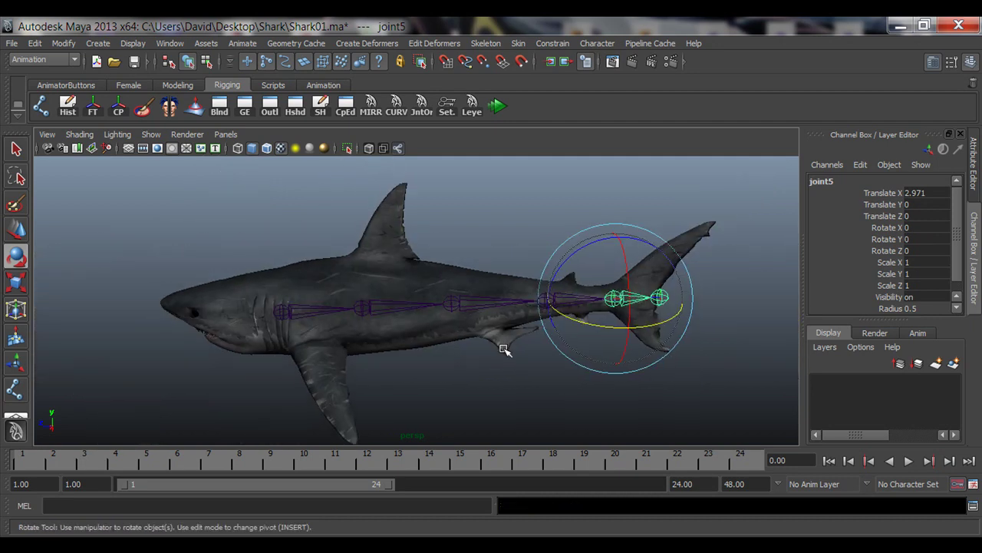
alt+middle_drag(605, 361, 536, 347)
key(q)
click(222, 294)
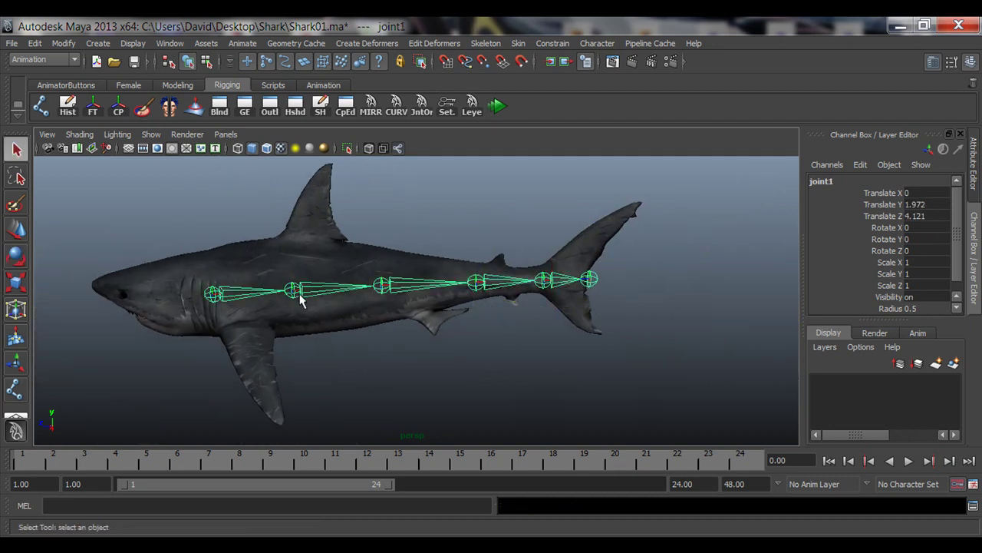
click(333, 294)
click(388, 287)
click(475, 282)
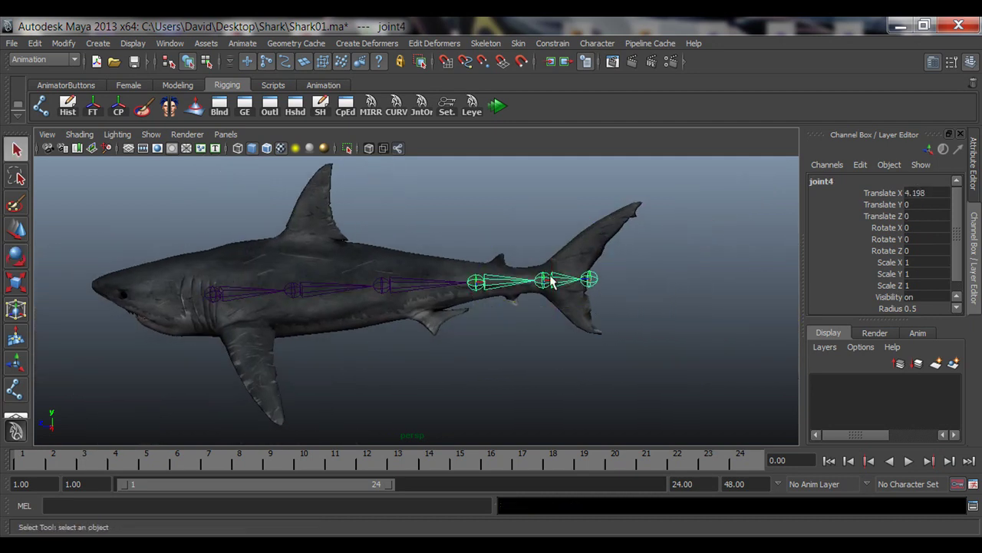
click(548, 281)
click(588, 280)
In the side view, select the root joint at the gills and delete the entire spine joint chain
alt+middle_drag(215, 347, 314, 343)
alt+right_drag(303, 342, 438, 369)
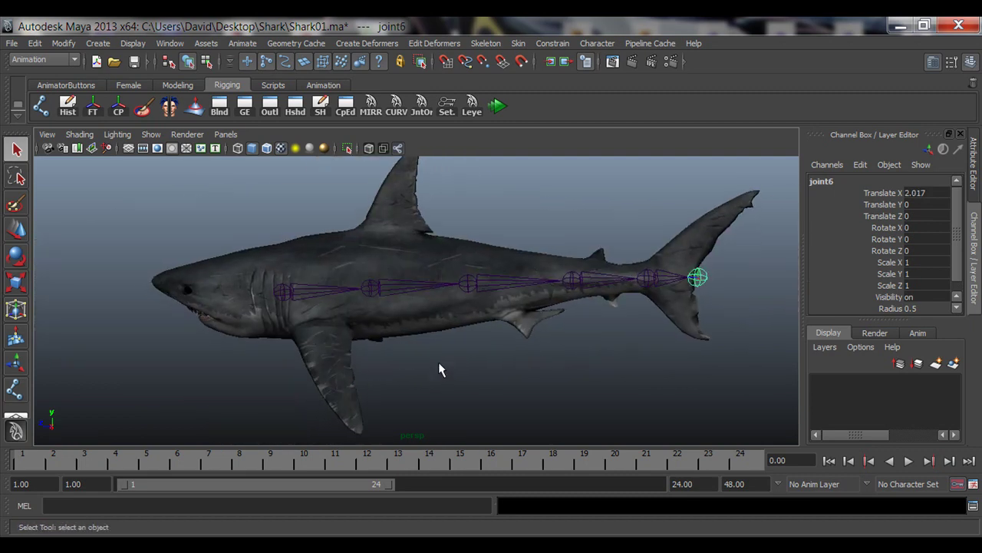
alt+middle_drag(303, 353, 340, 346)
alt+right_drag(340, 345, 373, 329)
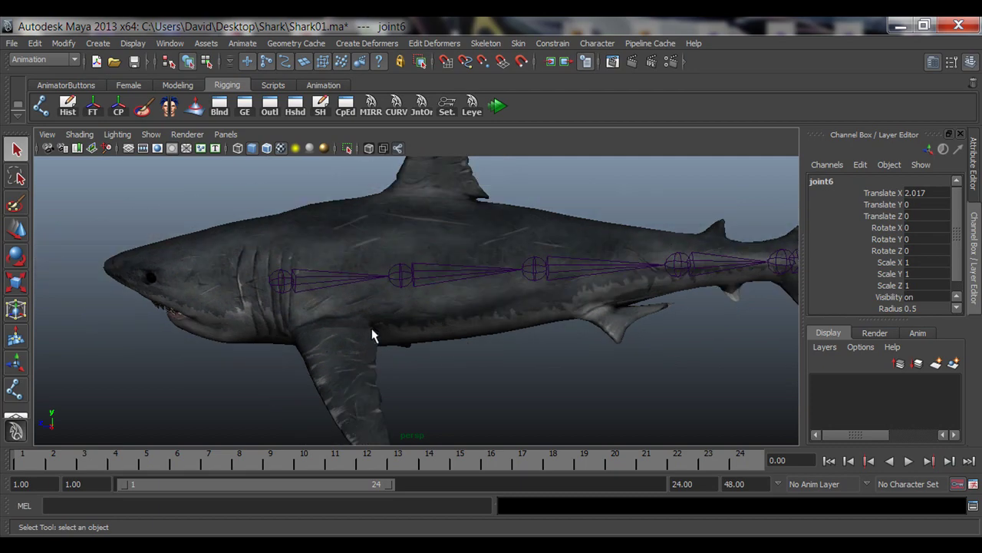
key(space)
key(space)
alt+right_drag(432, 391, 358, 351)
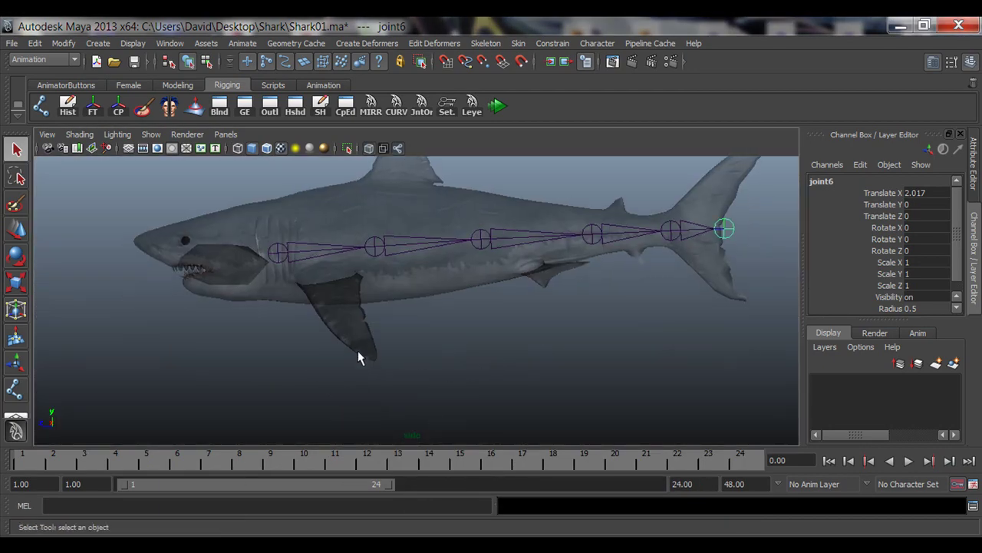
alt+middle_drag(358, 351, 424, 350)
alt+drag(423, 350, 412, 300)
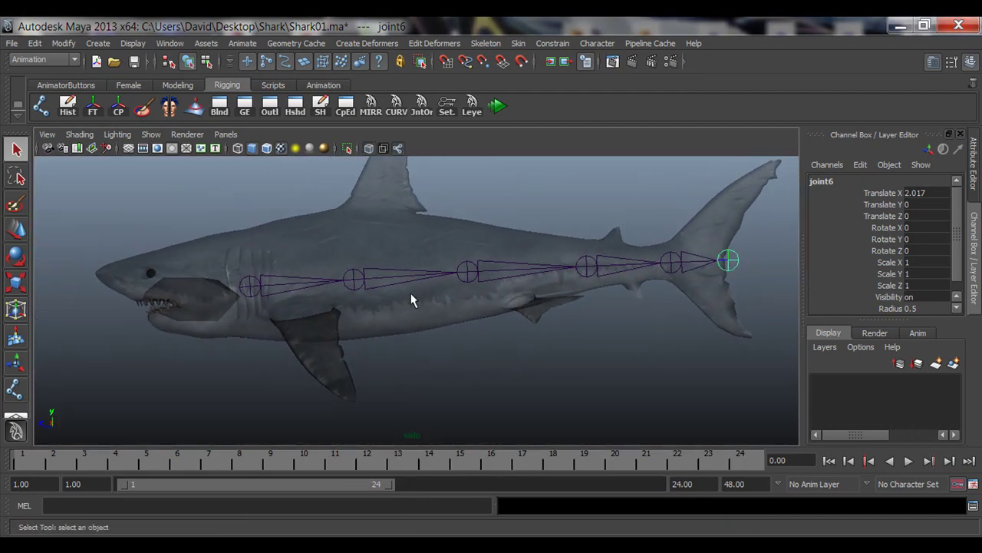
click(250, 288)
click(233, 330)
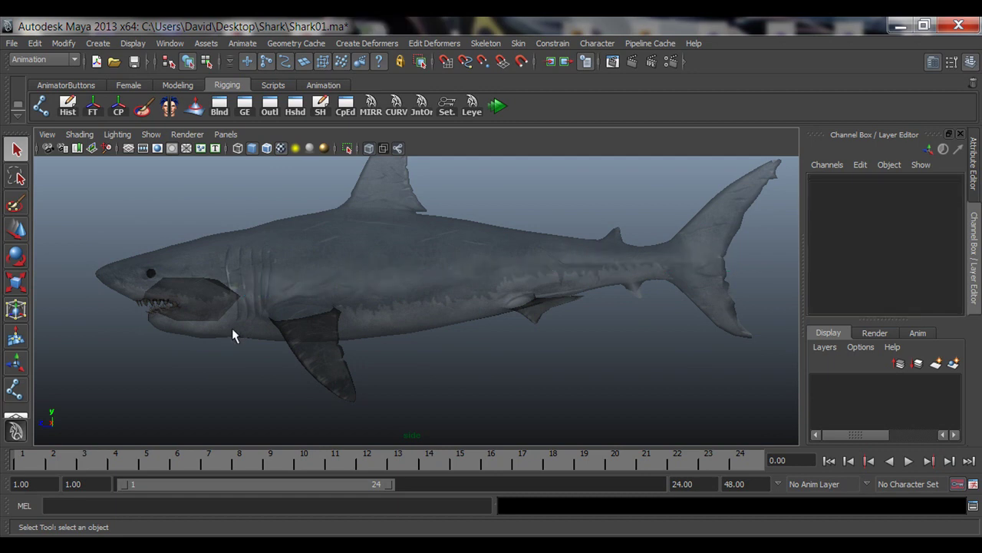
Draw a reversed five-joint spine chain with the Joint Tool, starting at the tail fin and ending at the gills
click(51, 112)
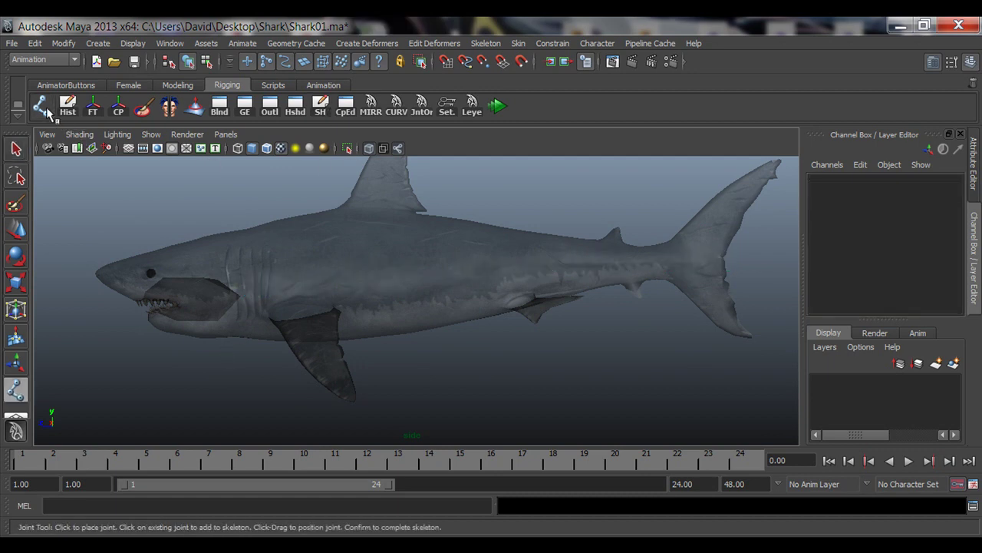
click(722, 263)
click(657, 264)
click(514, 263)
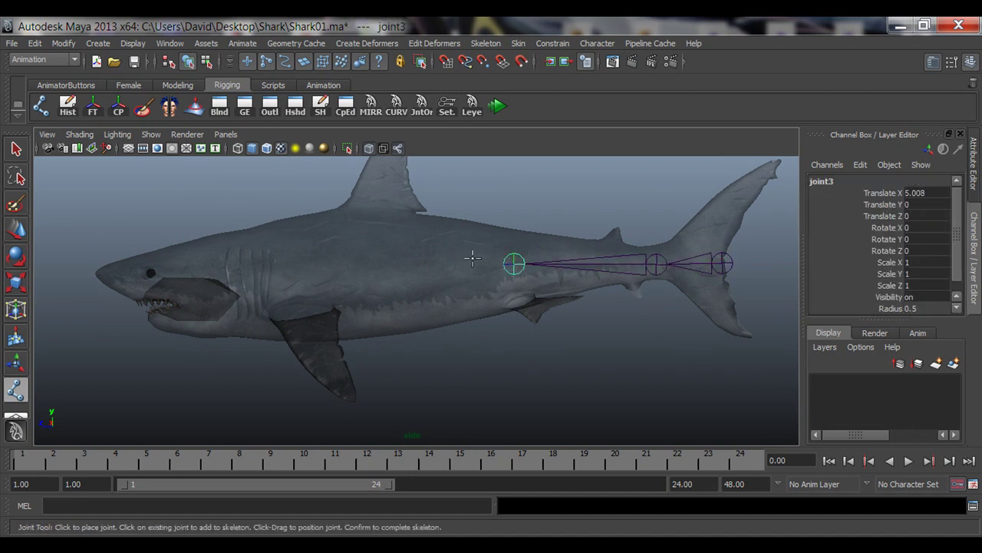
click(396, 264)
click(248, 283)
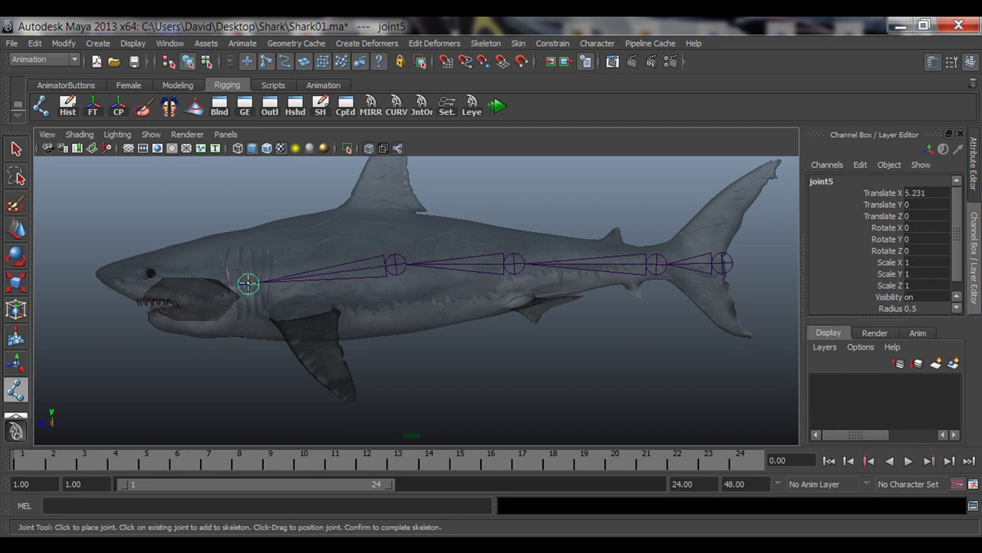
key(Return)
Switch back to the full perspective view and examine the reversed joint chain inside the shark
key(space)
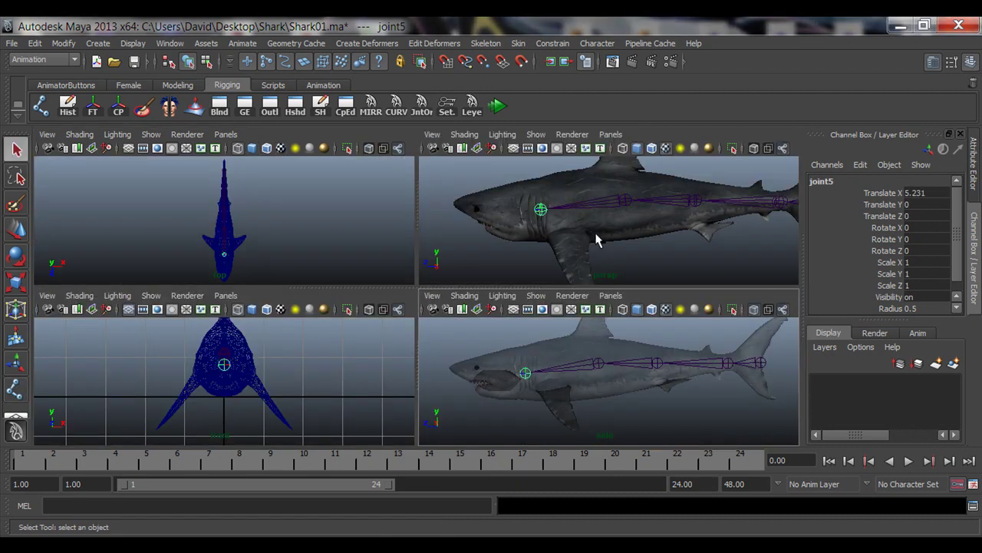
alt+middle_drag(627, 237, 588, 229)
key(space)
alt+drag(430, 261, 401, 272)
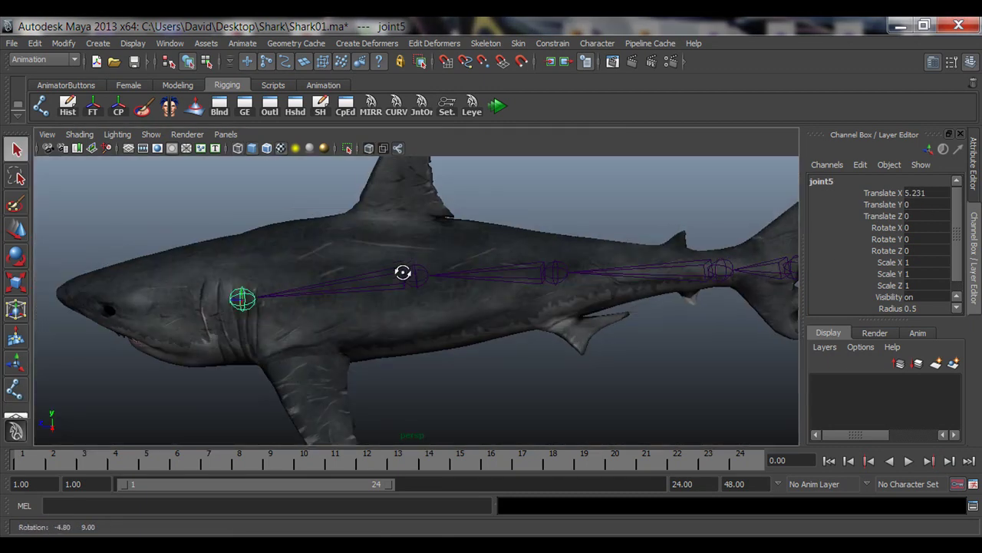
scroll(384, 303, down, 4)
alt+drag(373, 322, 497, 361)
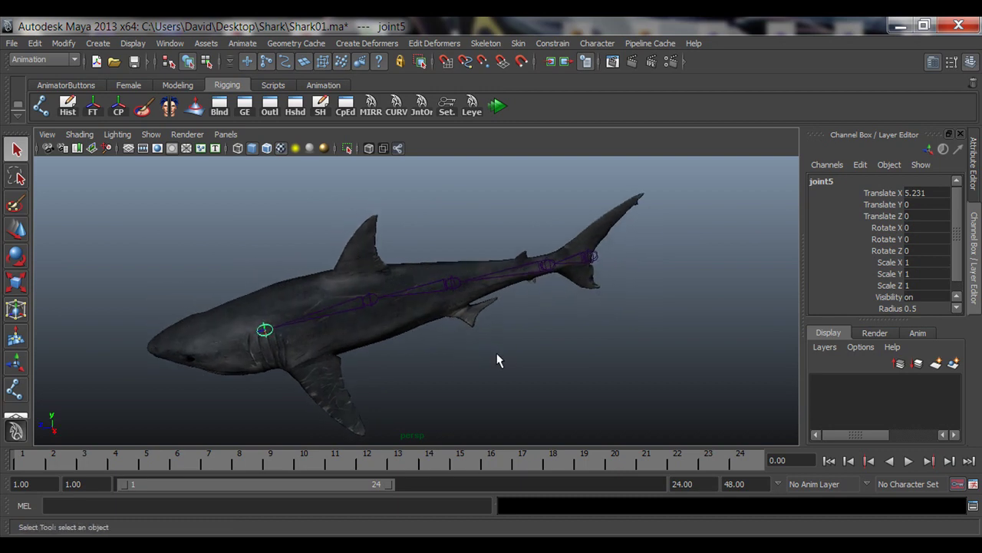
Try rotating the fourth joint, below the dorsal fin, back and forth around its Y axis, undoing each rotation
click(249, 234)
alt+drag(249, 234, 395, 313)
click(391, 308)
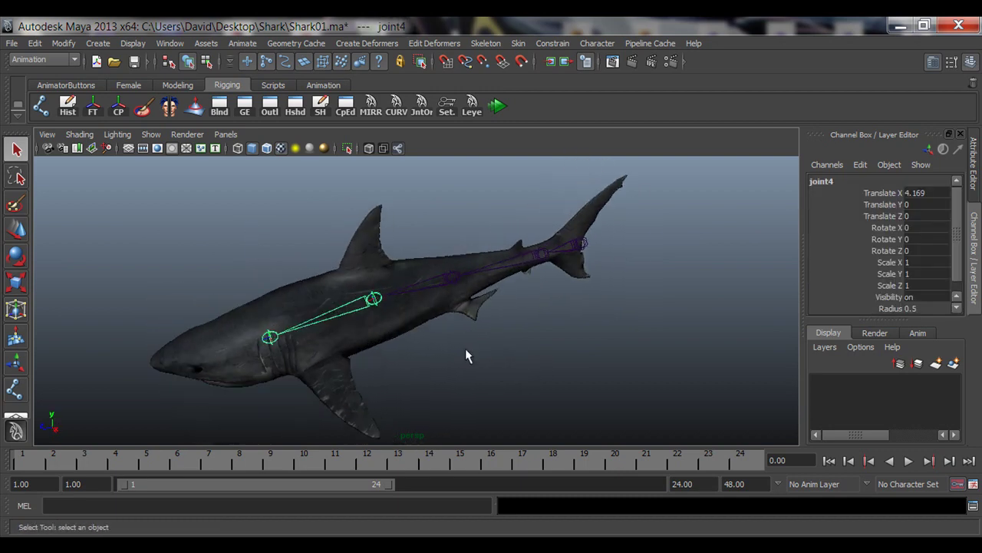
key(e)
drag(377, 351, 405, 346)
key(ctrl+z)
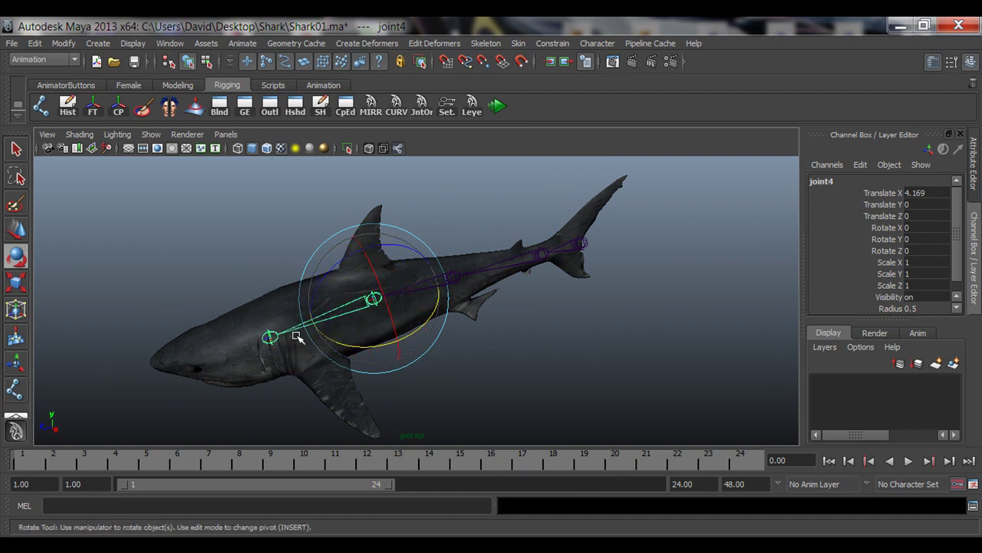
drag(357, 347, 343, 347)
key(ctrl+z)
key(q)
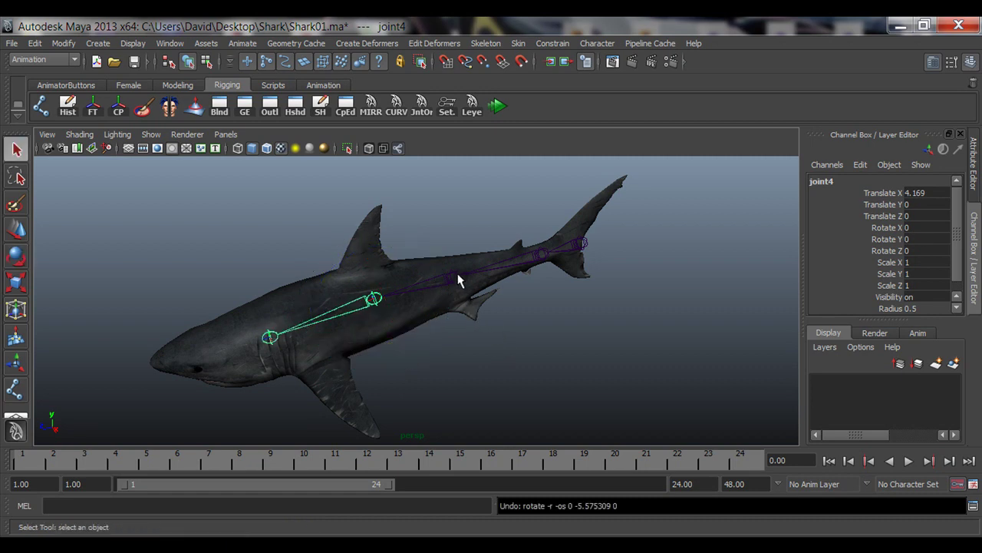
Try rotating the third joint at mid-body around its Y axis, undo the rotation and clear the selection
click(458, 275)
alt+middle_drag(537, 322, 500, 337)
alt+drag(516, 372, 527, 368)
key(e)
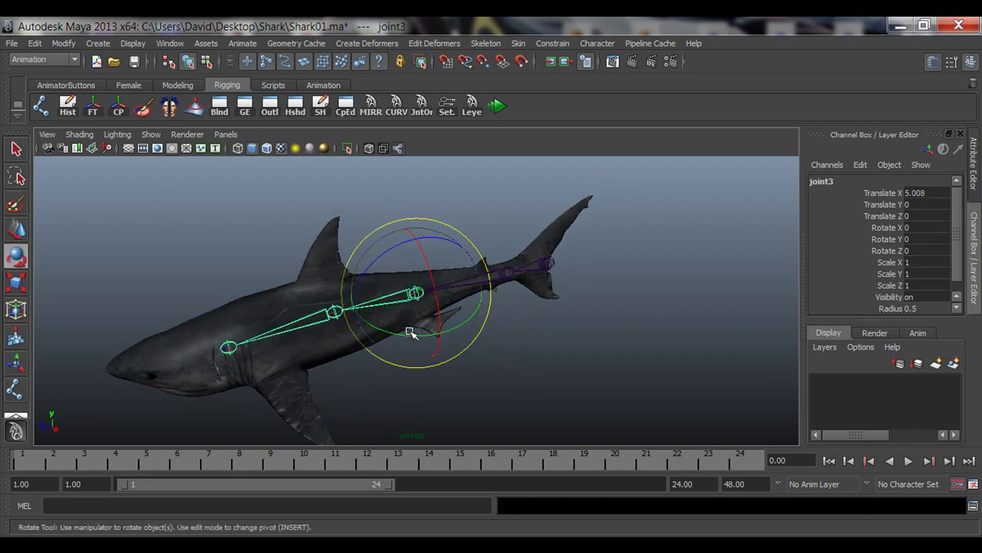
drag(410, 332, 432, 317)
key(ctrl+z)
click(549, 312)
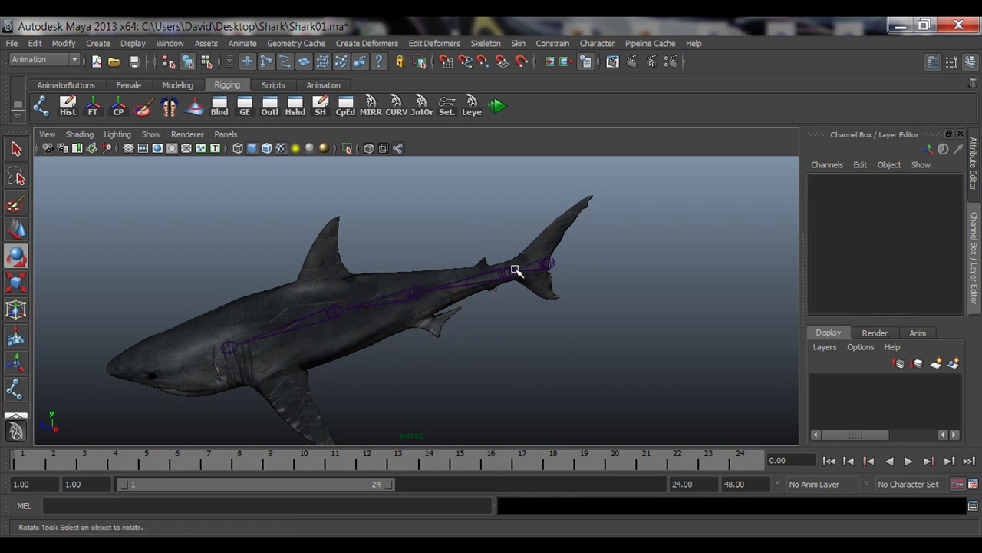
Try freely rotating the root joint at the tail fin, swinging the whole reversed chain, and undo the rotation
click(544, 269)
mouse_move(544, 269)
alt+mouse_down()
mouse_move(581, 314)
mouse_move(575, 368)
mouse_move(540, 266)
alt+mouse_up()
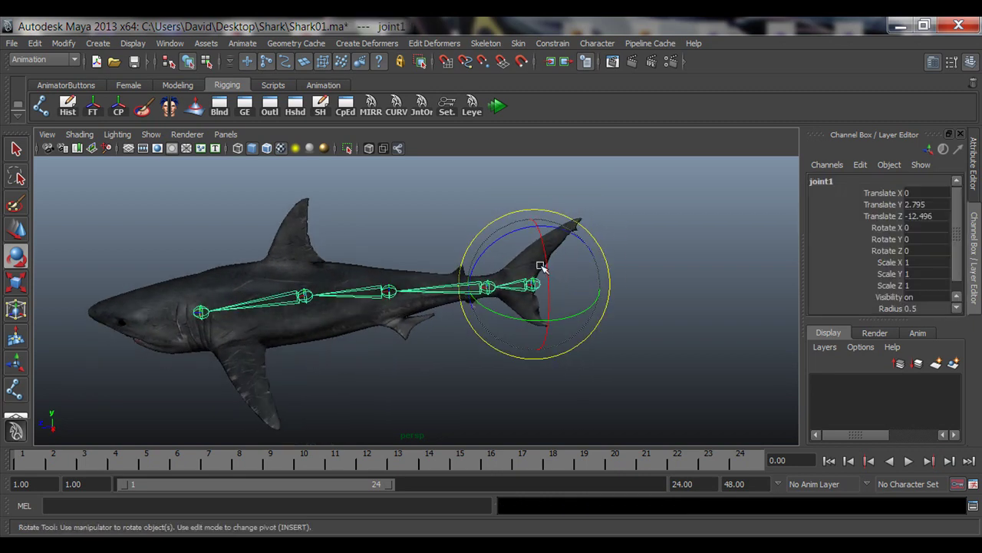
alt+drag(512, 346, 620, 346)
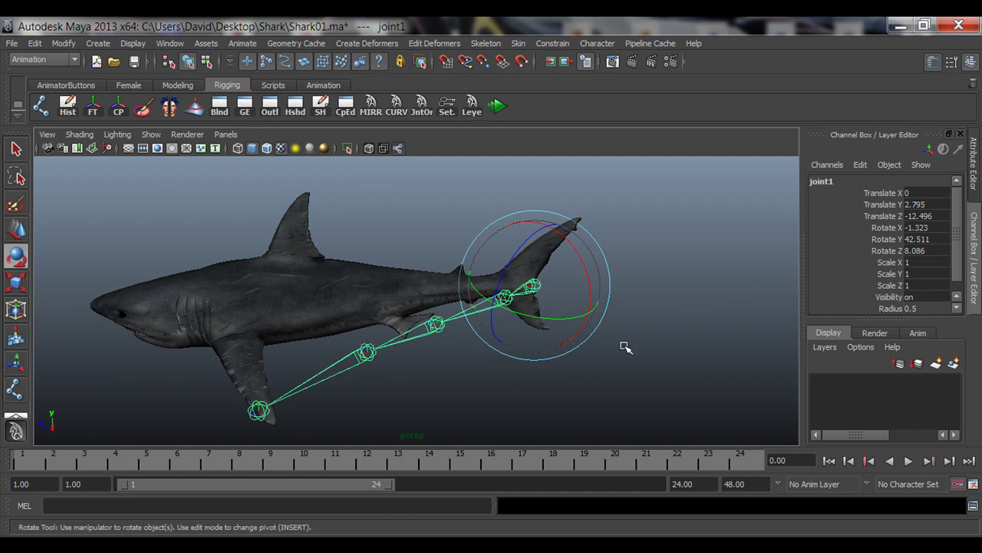
key(ctrl+z)
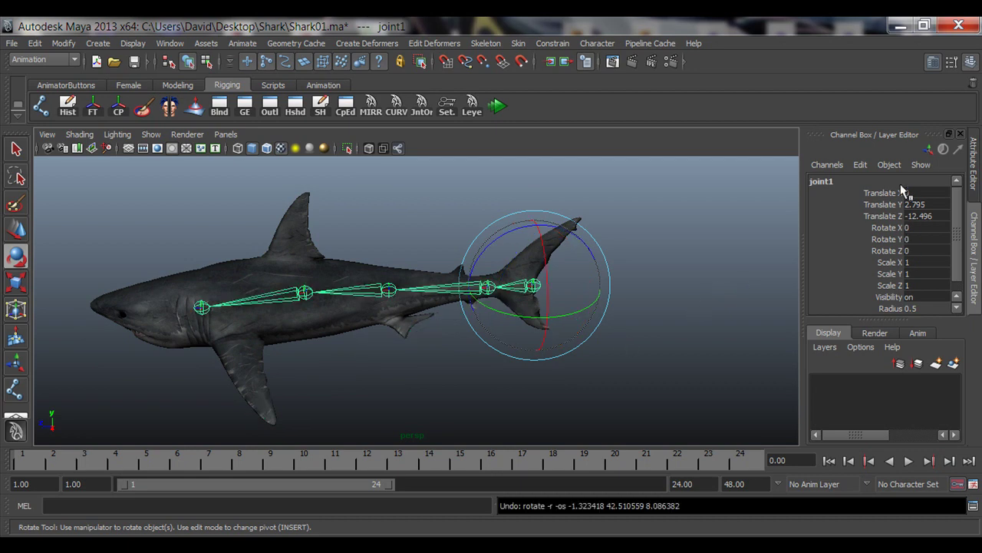
Delete the reversed joint chain and switch to the full side view of the shark
click(710, 284)
key(q)
key(space)
key(space)
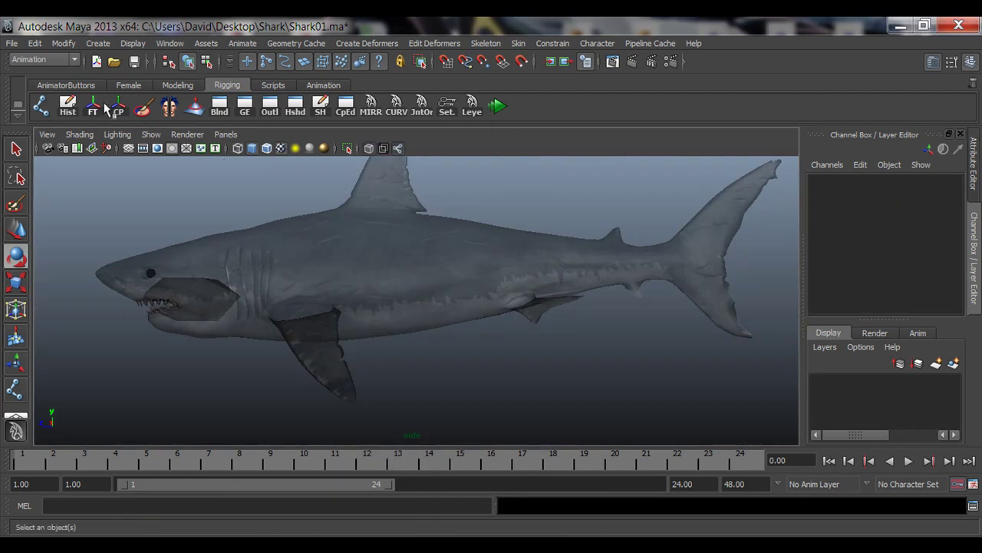
Draw a five-joint spine chain with the Joint Tool, starting at the gills and ending at the base of the tail fin
click(41, 106)
click(247, 276)
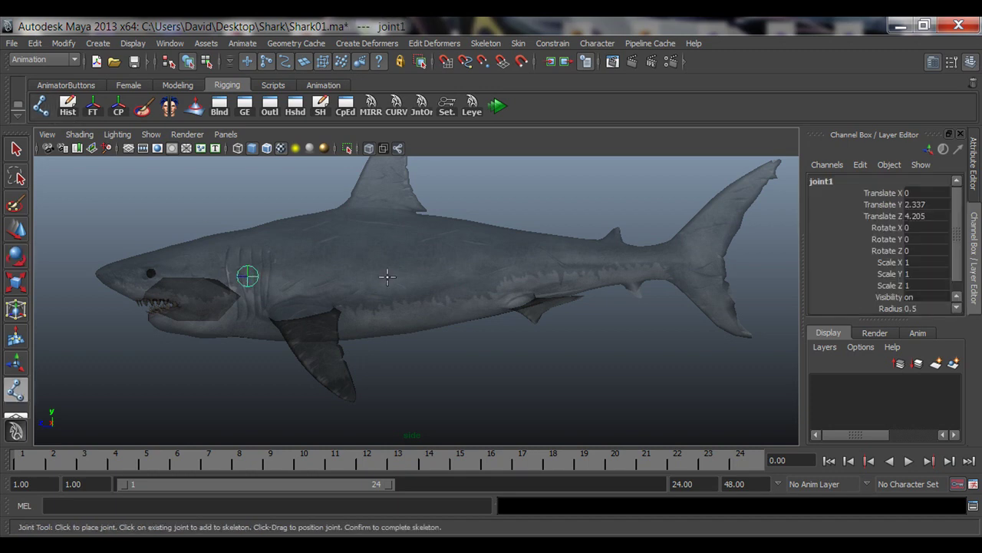
click(395, 276)
click(491, 268)
click(579, 267)
click(684, 264)
key(q)
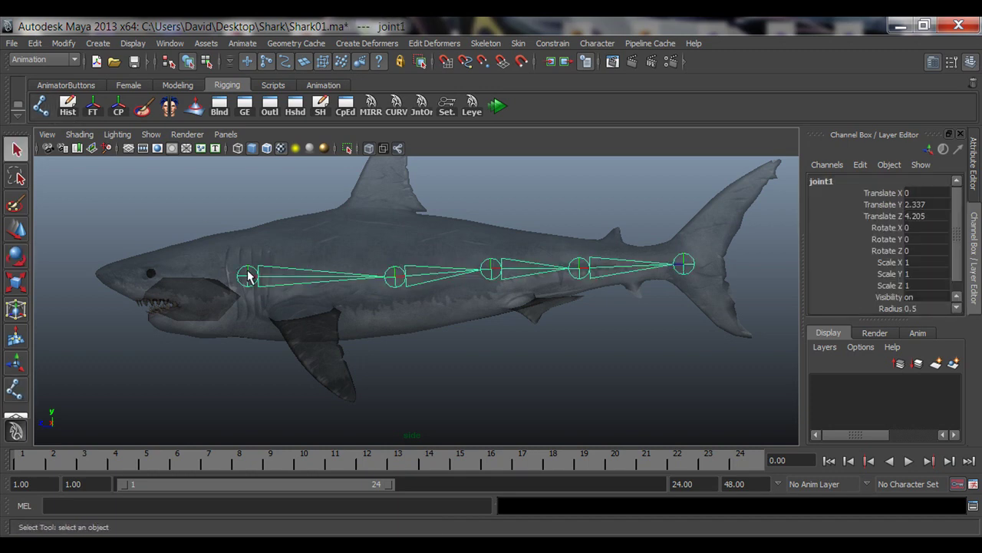
Switch to the full perspective view, try rotating the root joint at the gills around its Y axis, and undo the rotation
key(space)
key(space)
key(e)
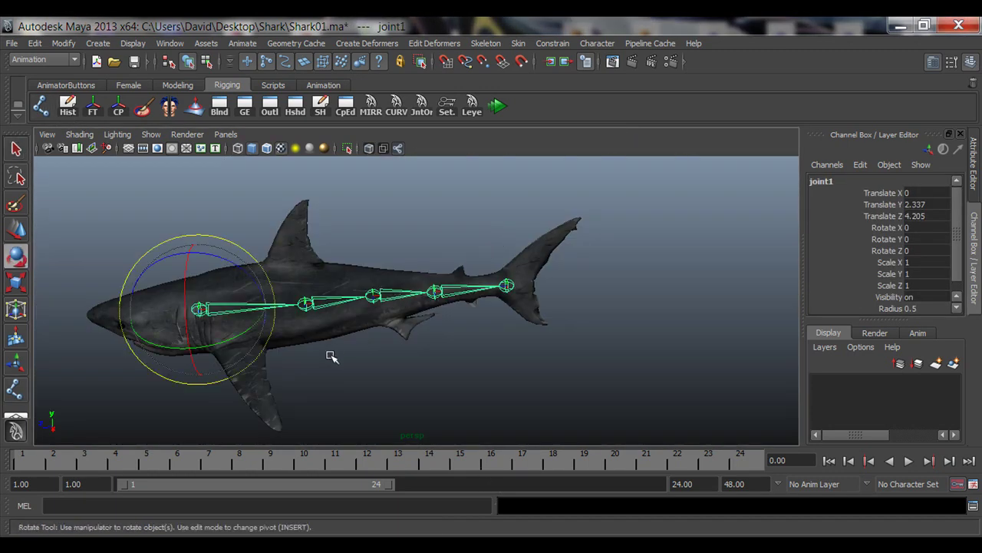
drag(226, 338, 218, 348)
key(ctrl+z)
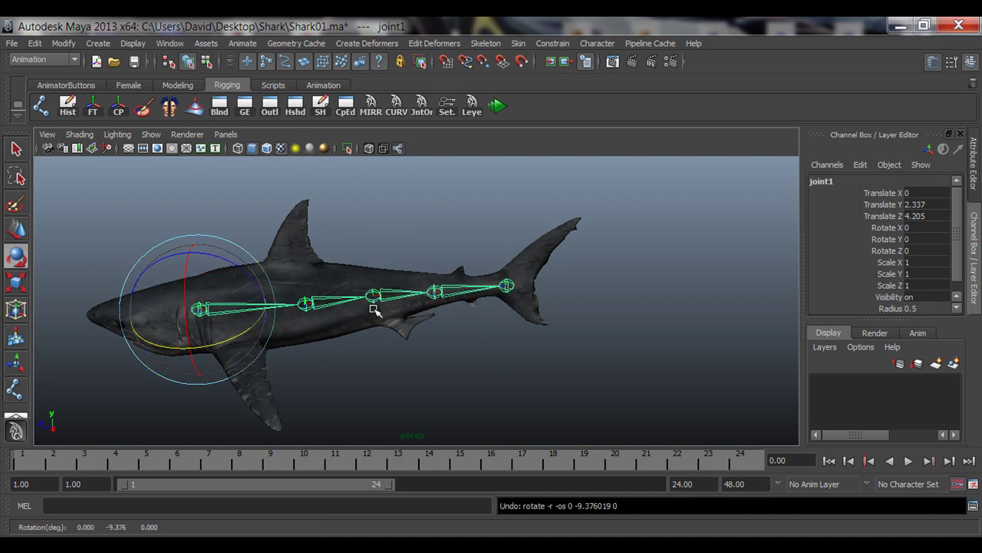
Try rotating the third joint about -37 degrees around its Y axis, undo the rotation, and delete the five-joint chain
click(375, 304)
drag(406, 327, 465, 237)
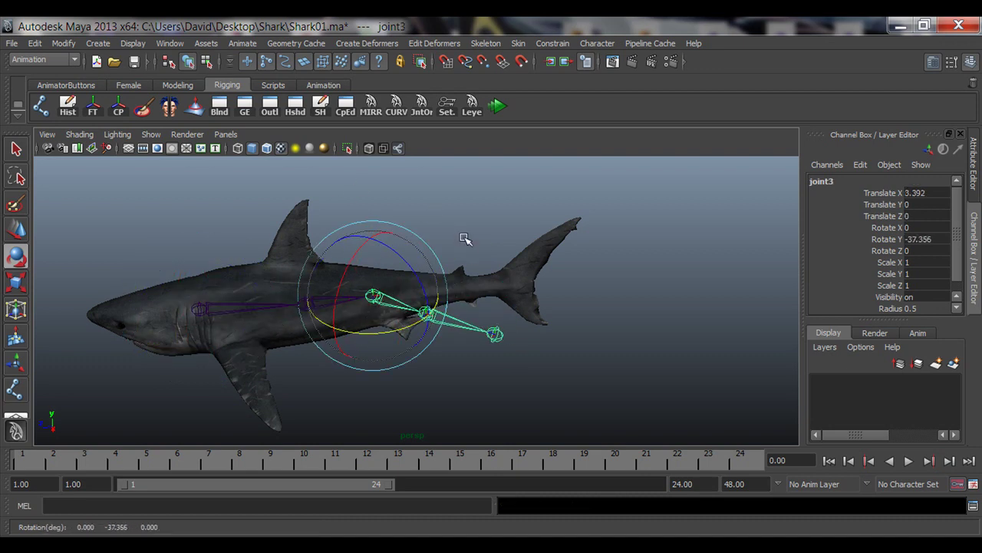
key(ctrl+z)
key(ctrl+z)
click(198, 308)
click(307, 282)
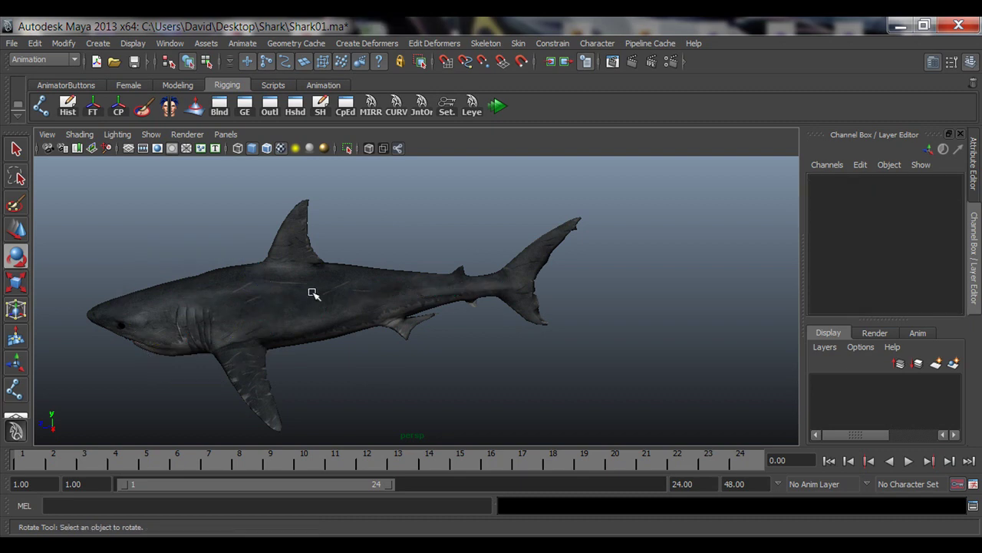
In the side view, place the first three spine joints with the Joint Tool at the gills, below the dorsal fin and at mid-body
key(space)
key(space)
alt+middle_drag(360, 329, 361, 353)
alt+right_drag(495, 357, 430, 353)
alt+middle_drag(316, 315, 314, 328)
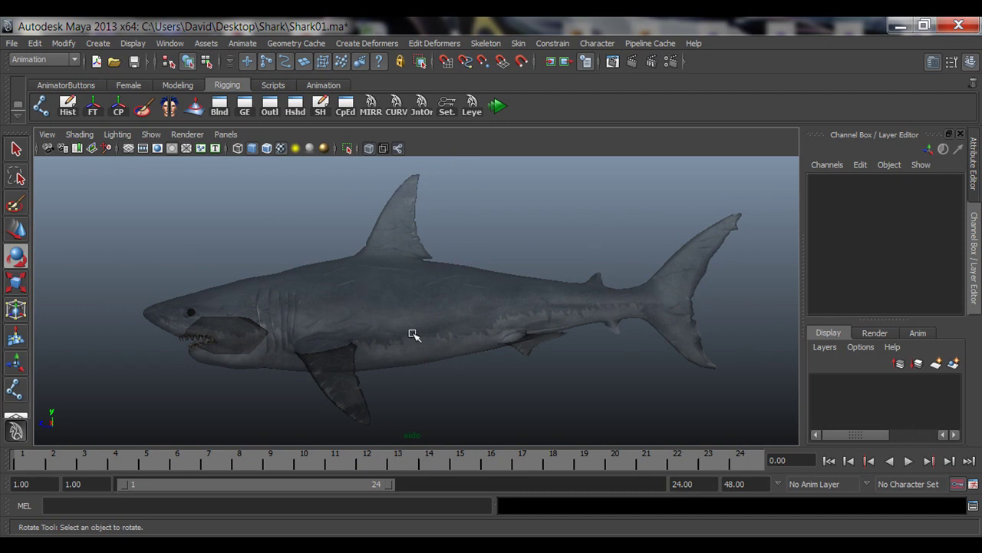
alt+drag(354, 317, 329, 338)
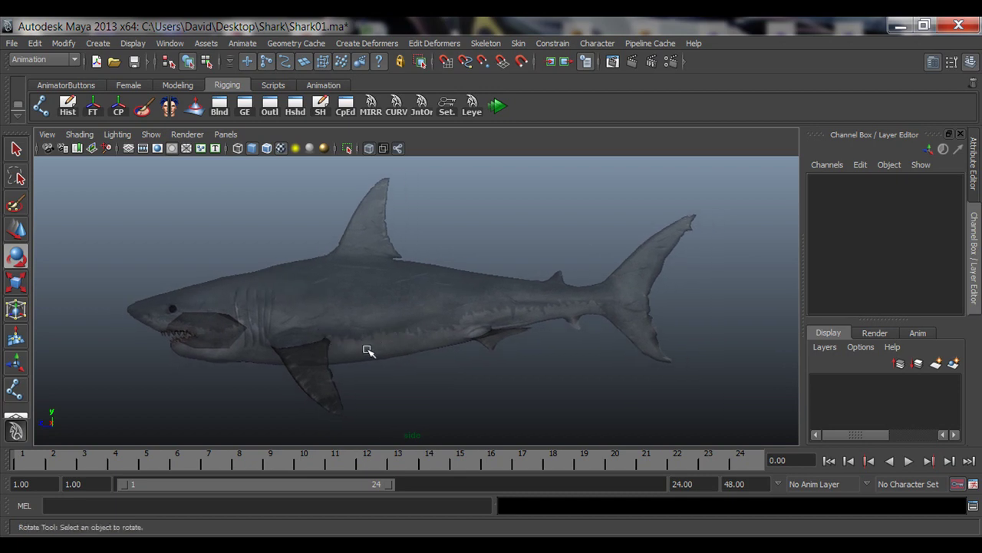
click(40, 105)
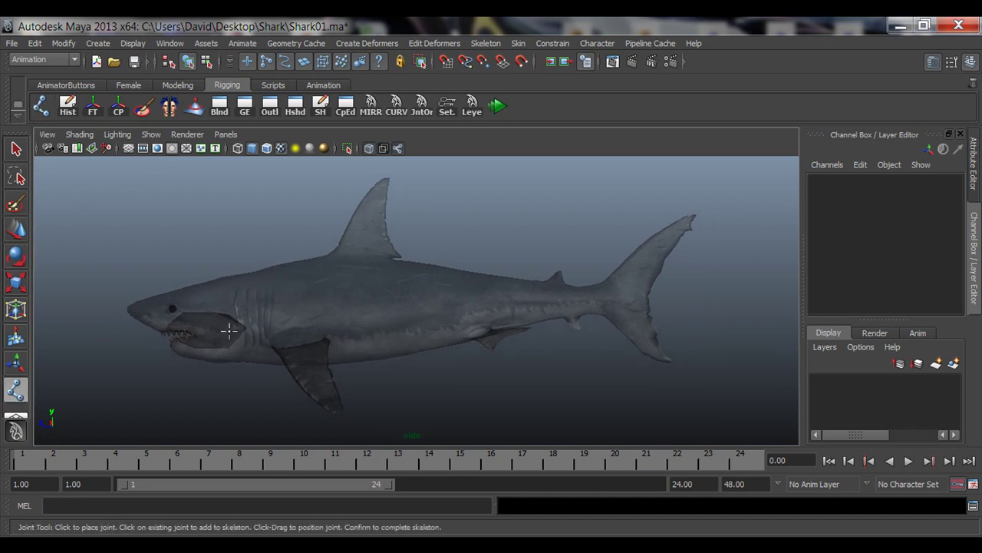
mouse_move(251, 317)
mouse_down()
mouse_move(253, 333)
mouse_move(244, 278)
mouse_move(251, 358)
mouse_move(252, 290)
mouse_move(252, 318)
mouse_up()
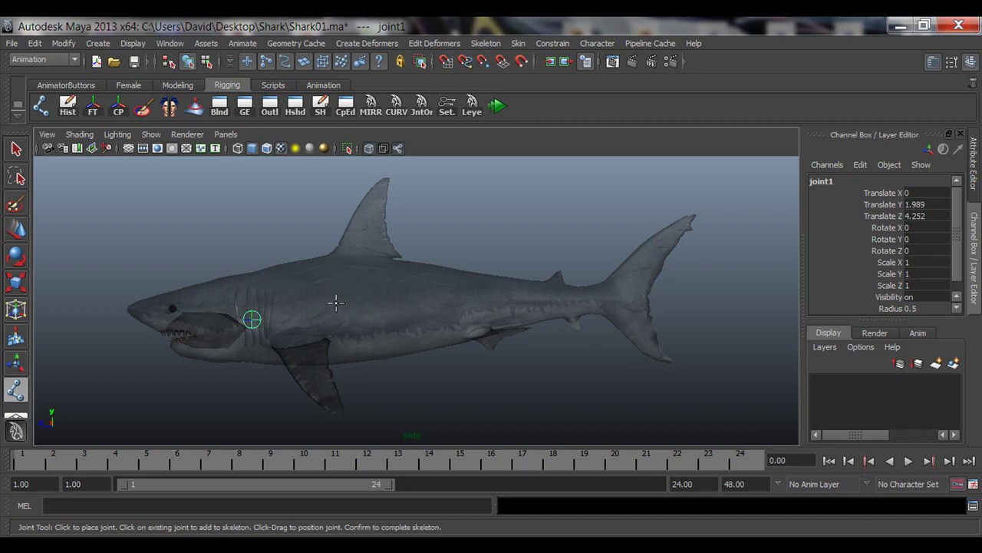
drag(336, 303, 340, 308)
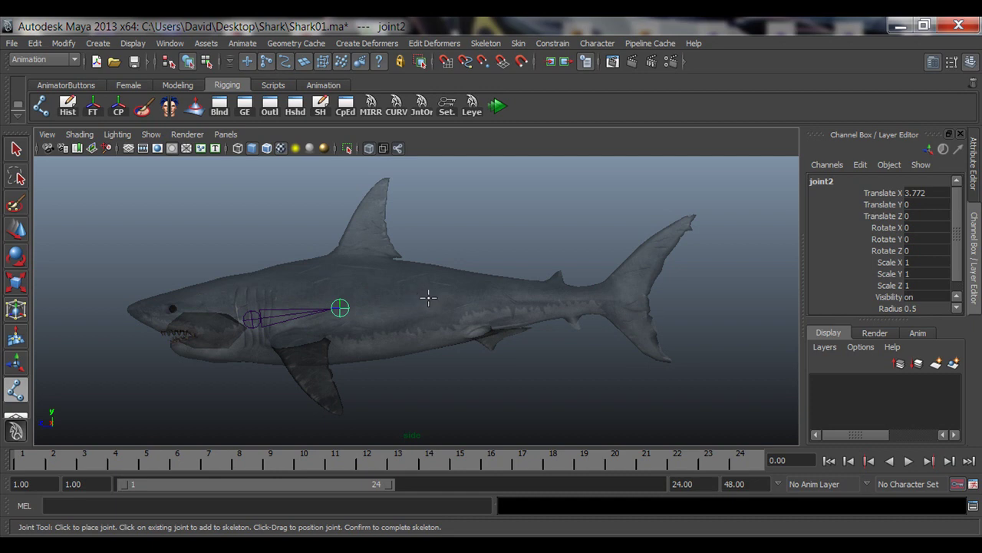
mouse_move(428, 298)
mouse_down()
mouse_move(416, 299)
mouse_move(430, 303)
mouse_move(419, 268)
mouse_move(417, 340)
mouse_move(426, 268)
mouse_move(428, 314)
mouse_move(427, 306)
mouse_up()
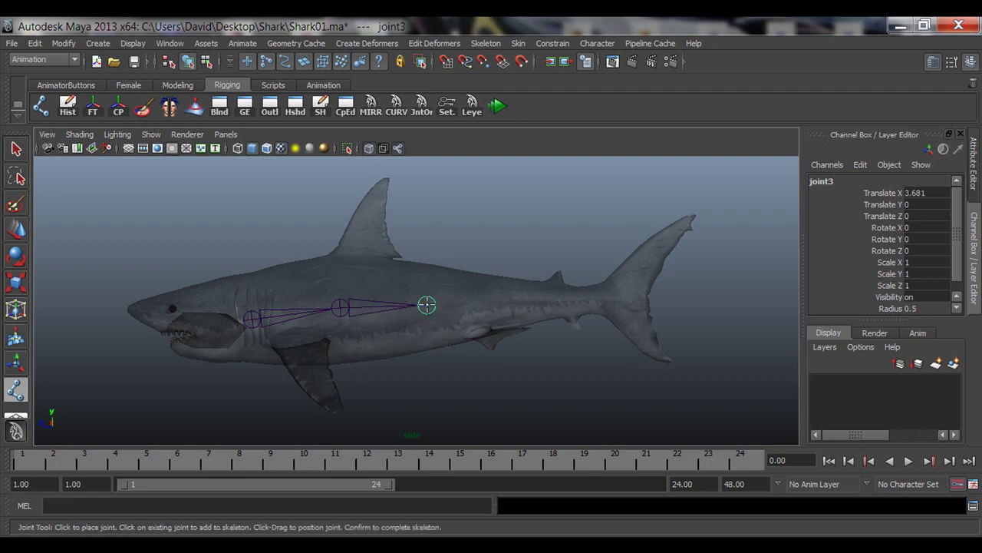
Add four more closely spaced joints along the rear body to the tail fin, finish the chain and clear the selection
click(491, 300)
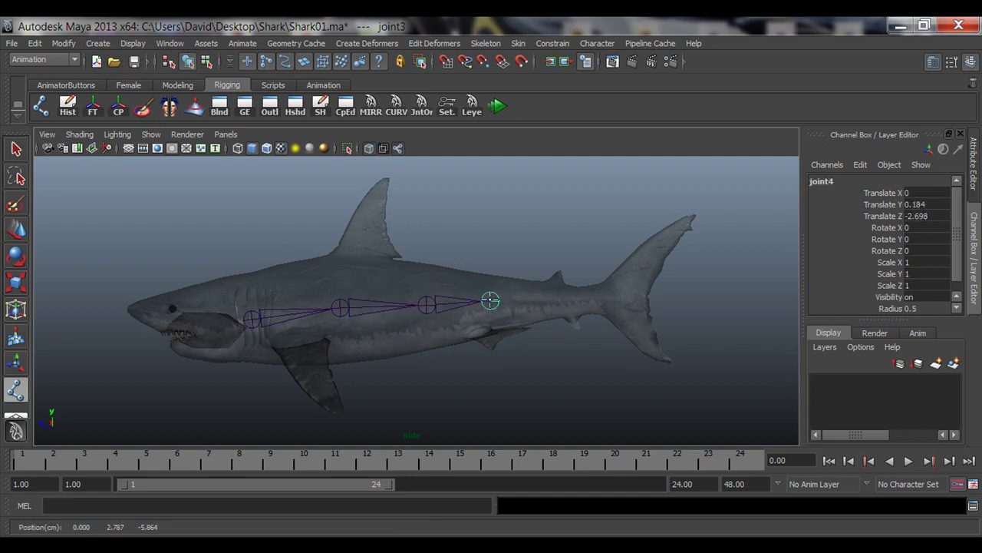
drag(490, 300, 647, 299)
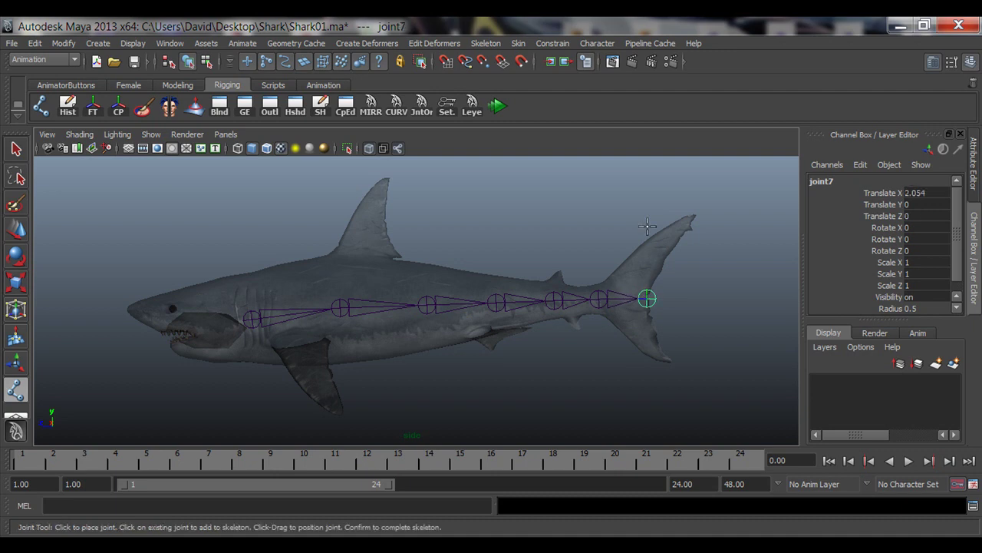
key(e)
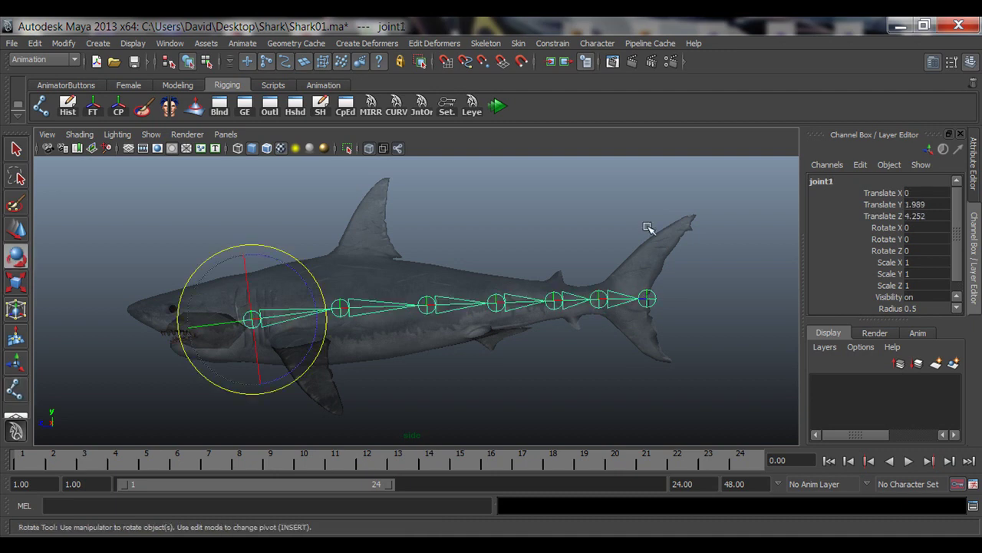
key(q)
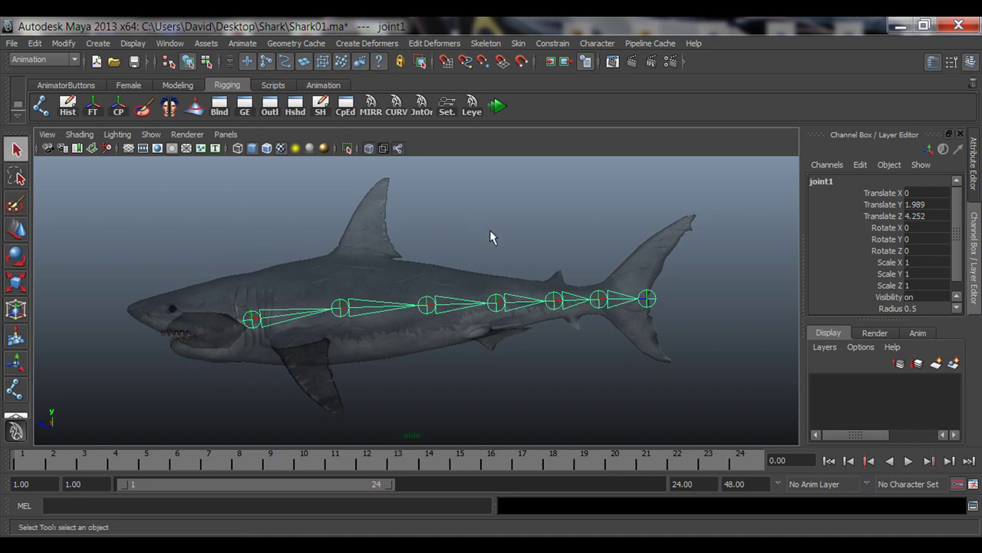
click(496, 235)
Examine the finished seven-joint spine in the side view and check which joints follow the second joint
alt+middle_drag(336, 287, 407, 254)
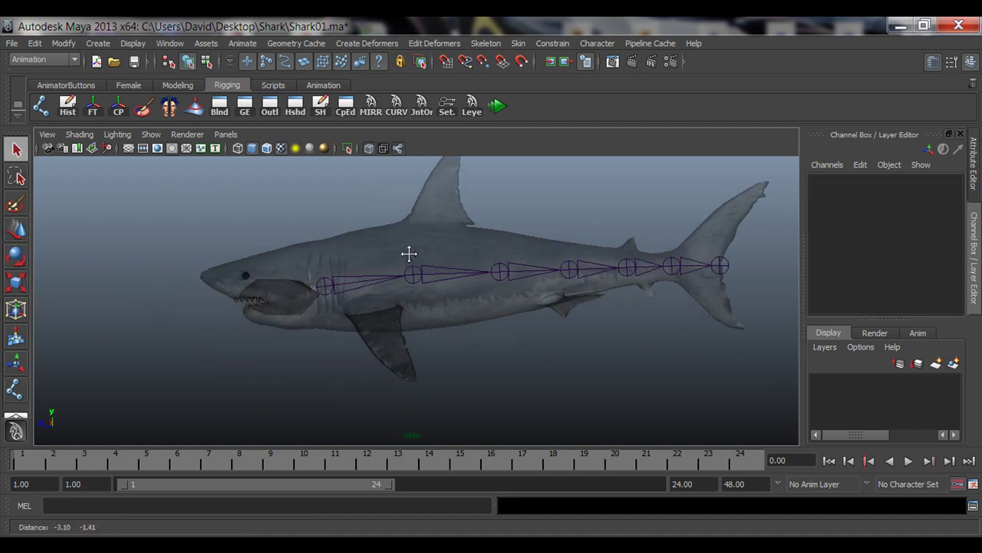
alt+right_drag(199, 297, 434, 358)
alt+middle_drag(434, 352, 403, 353)
alt+right_drag(512, 364, 426, 361)
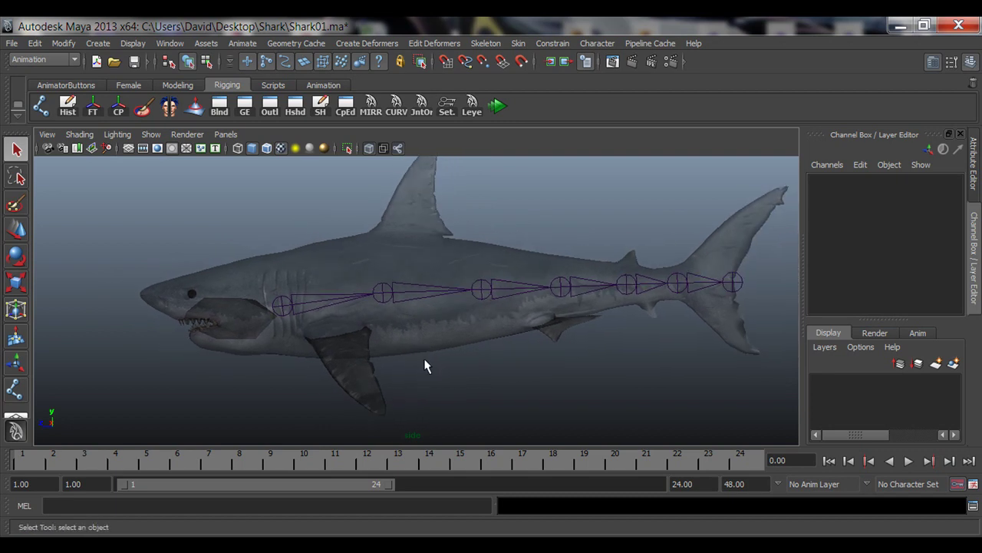
alt+middle_drag(455, 368, 432, 376)
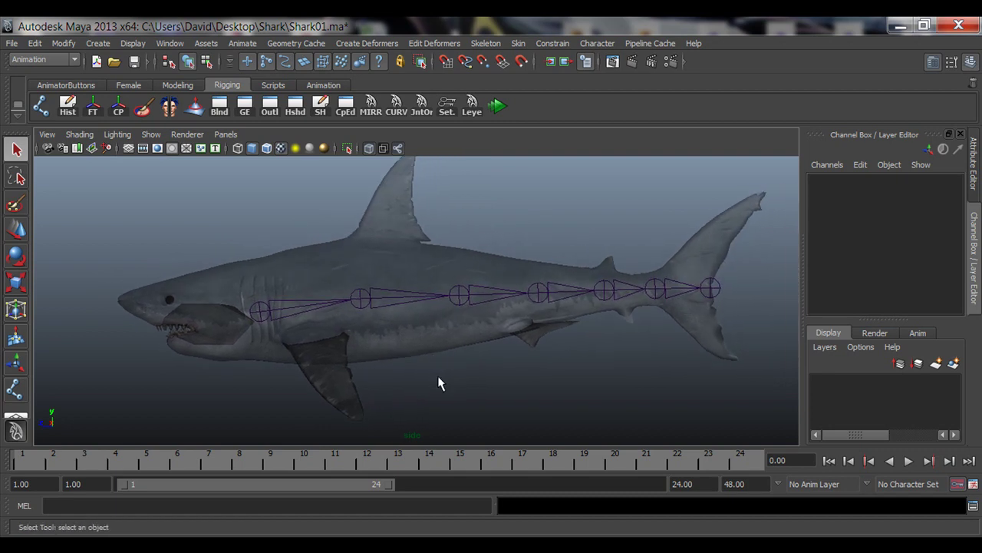
click(360, 299)
alt+middle_drag(379, 336, 355, 344)
alt+right_drag(355, 343, 399, 341)
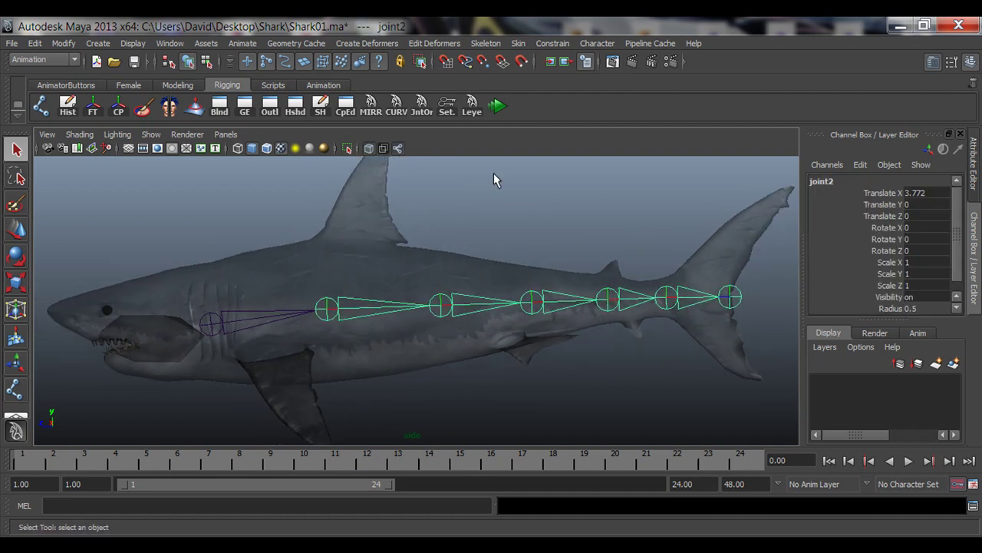
click(493, 173)
Switch to Firefox and look up the Joint Orient Script and its installation video on the Animation Methods scripts page
click(115, 545)
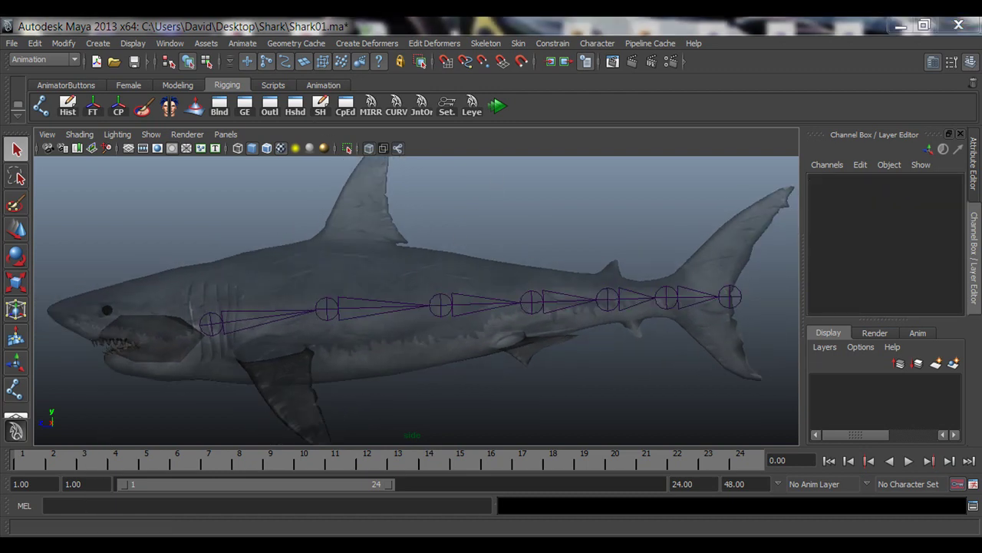
click(84, 68)
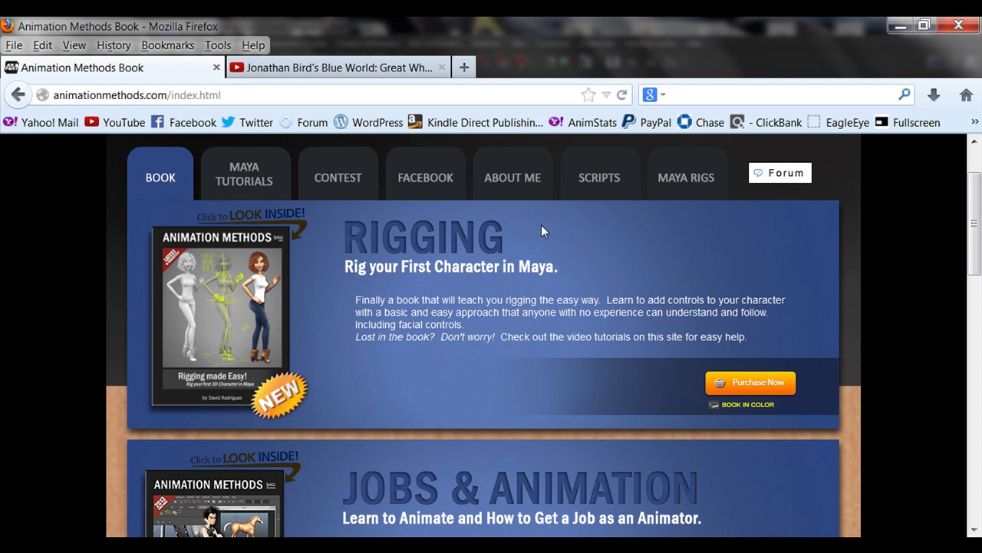
click(605, 172)
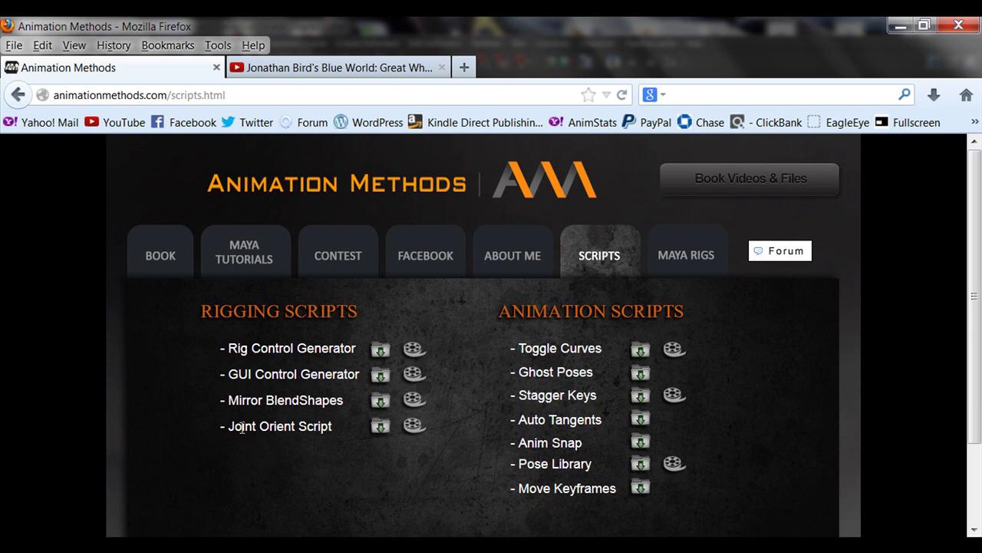
drag(242, 428, 329, 437)
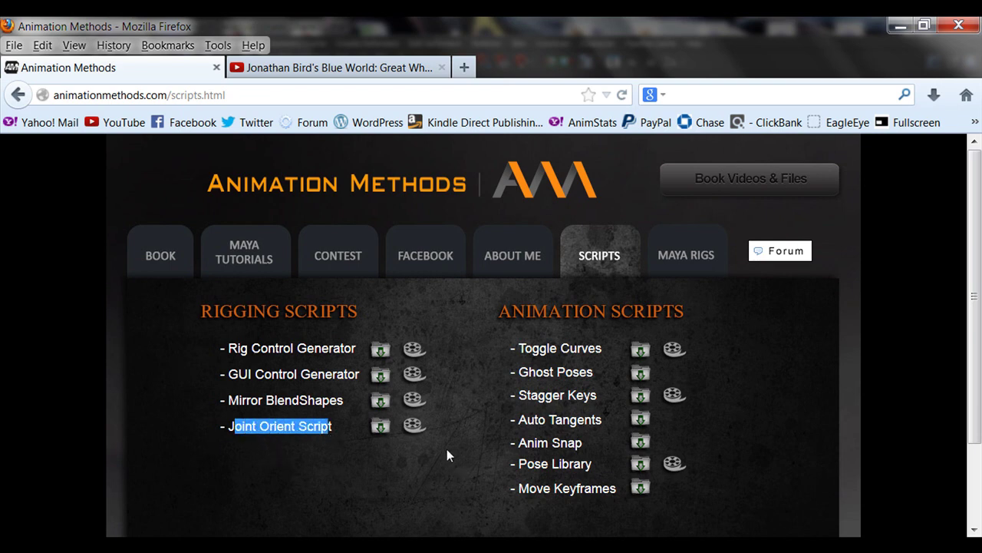
click(380, 426)
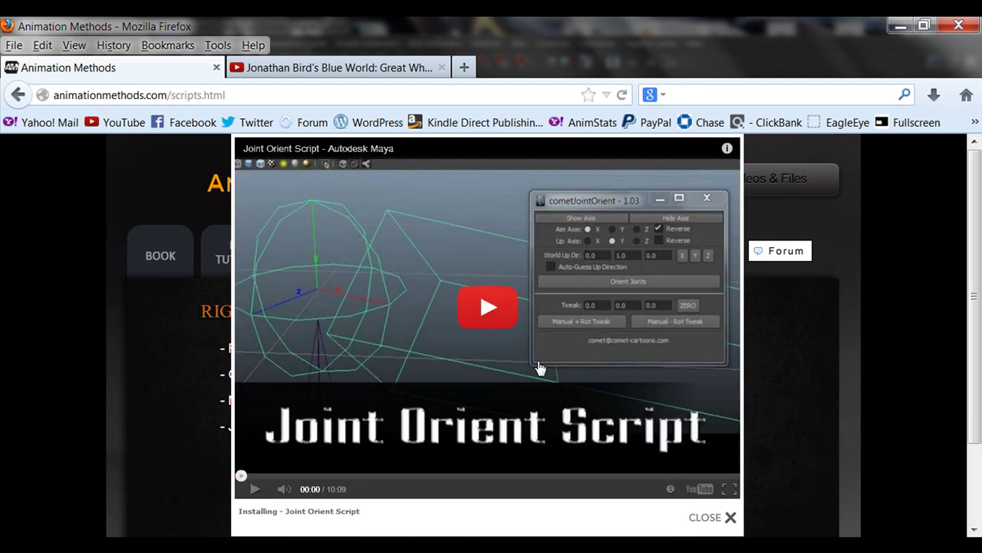
click(731, 518)
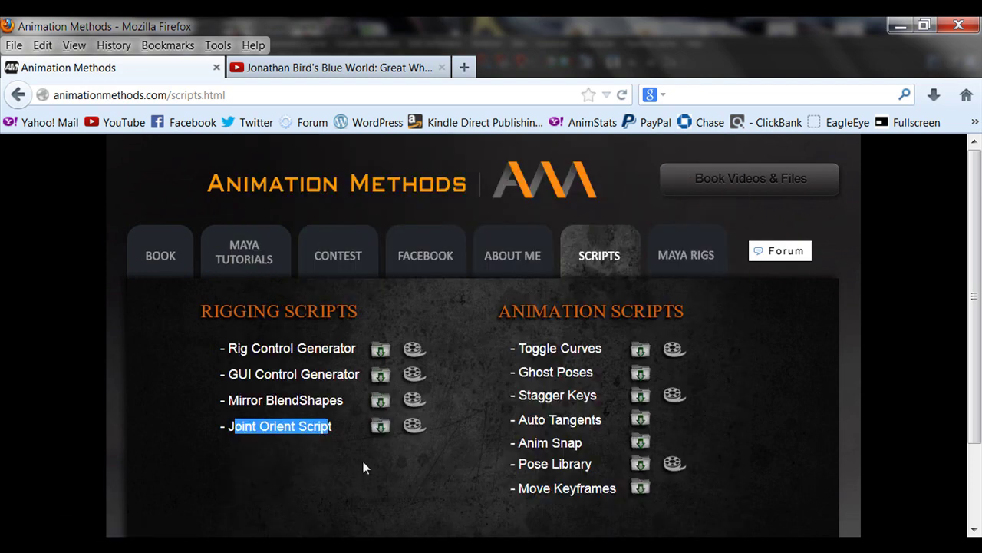
click(247, 435)
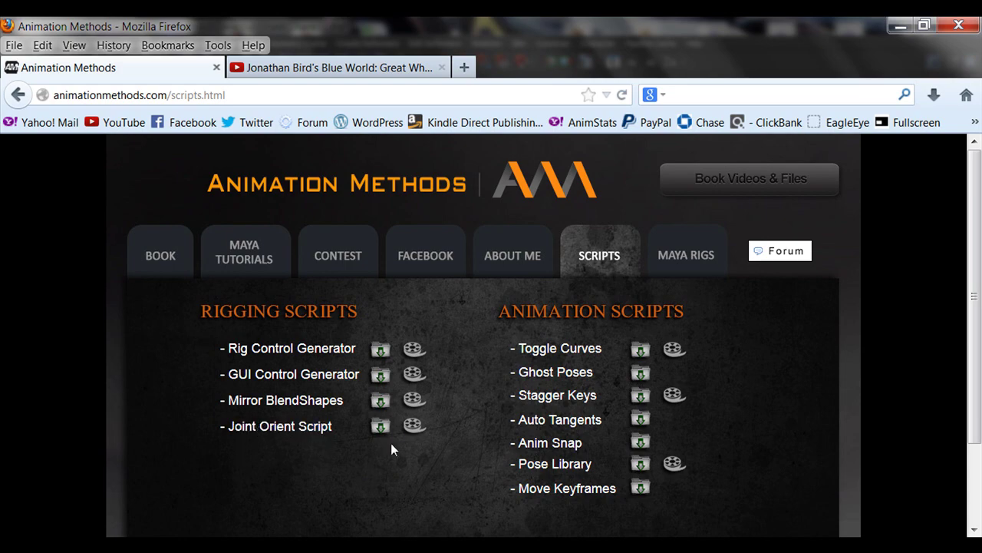
Return to Maya, launch the cometJointOrient script and place its window beside the shark's spine in the side view
click(900, 26)
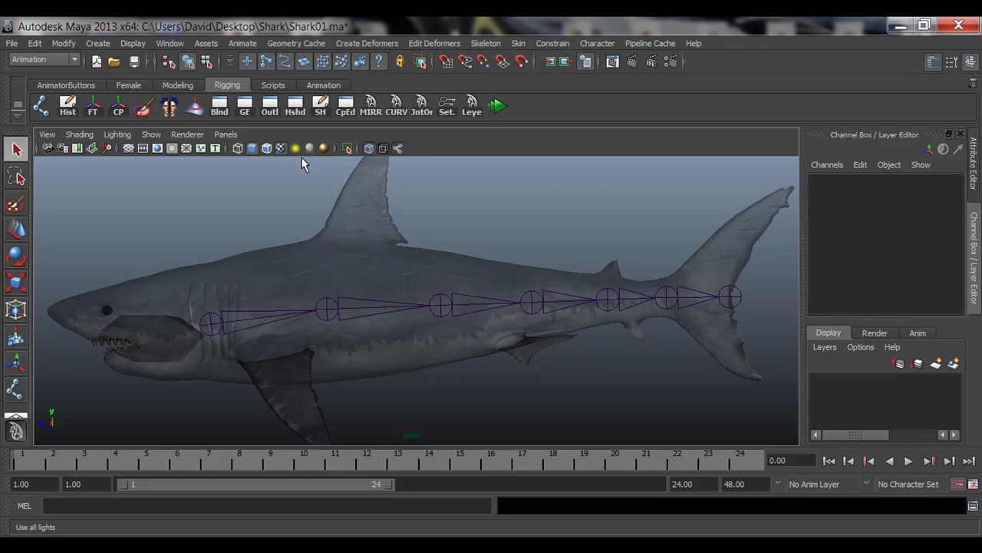
click(422, 107)
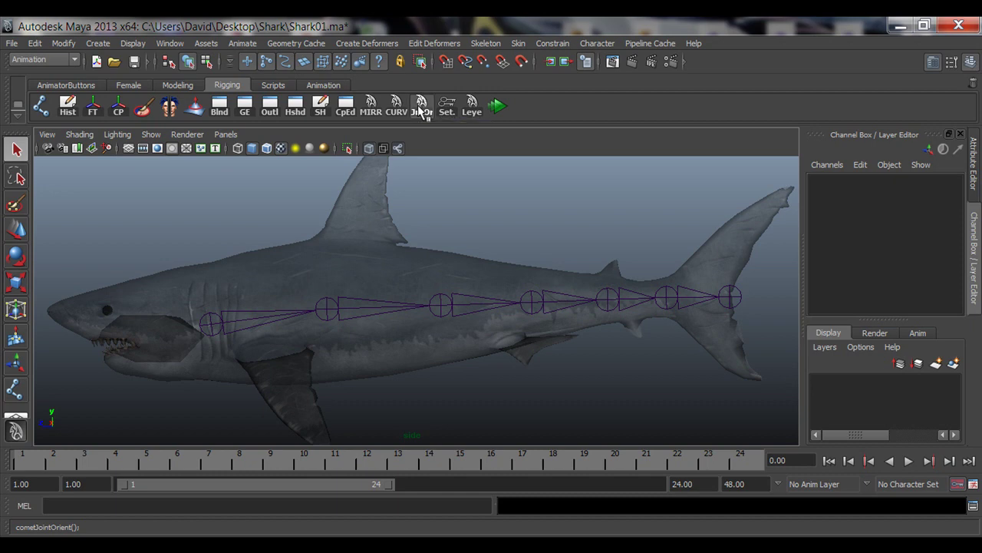
drag(664, 152, 751, 152)
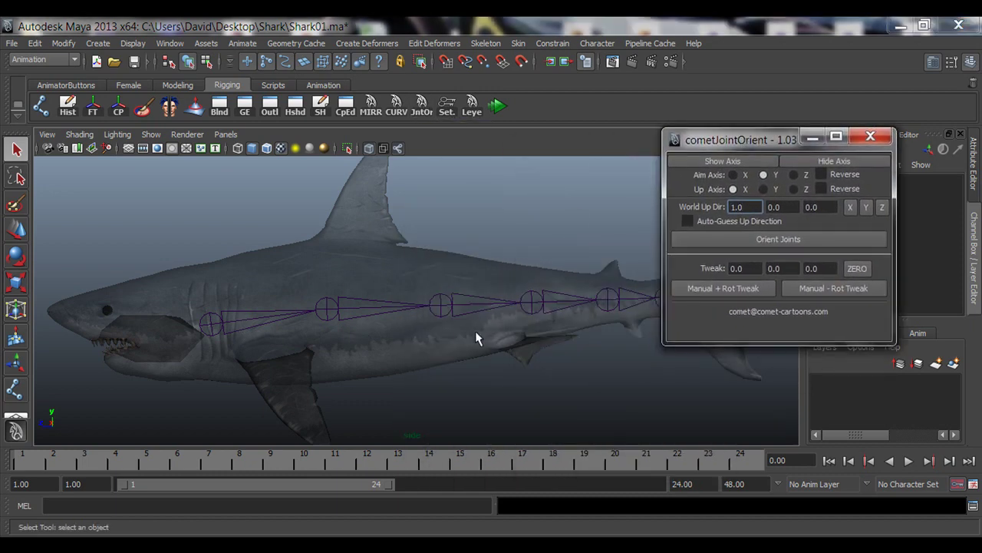
alt+drag(475, 331, 388, 346)
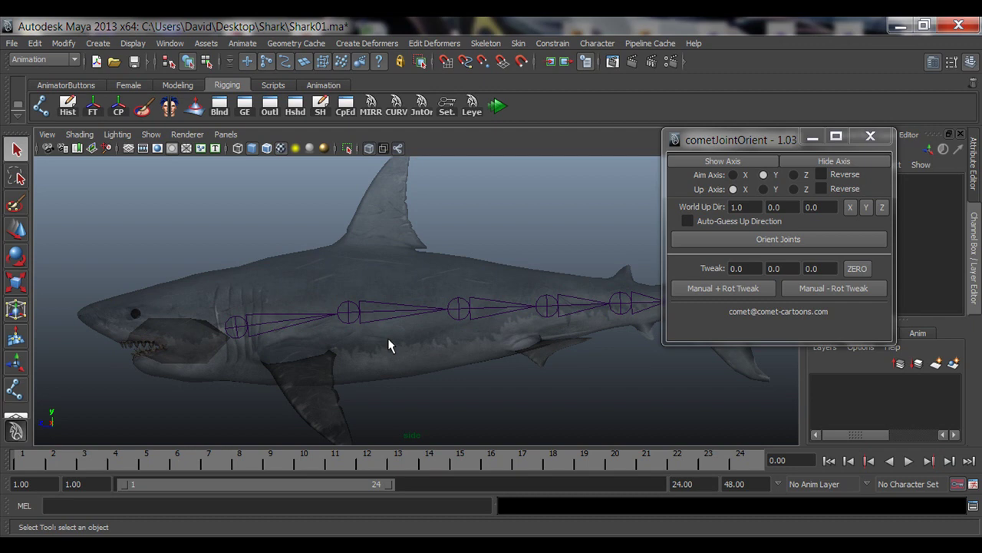
Switch to Firefox, find the Creating Joints video in the Rigging section of the Maya tutorials page, open it and close it again
click(63, 543)
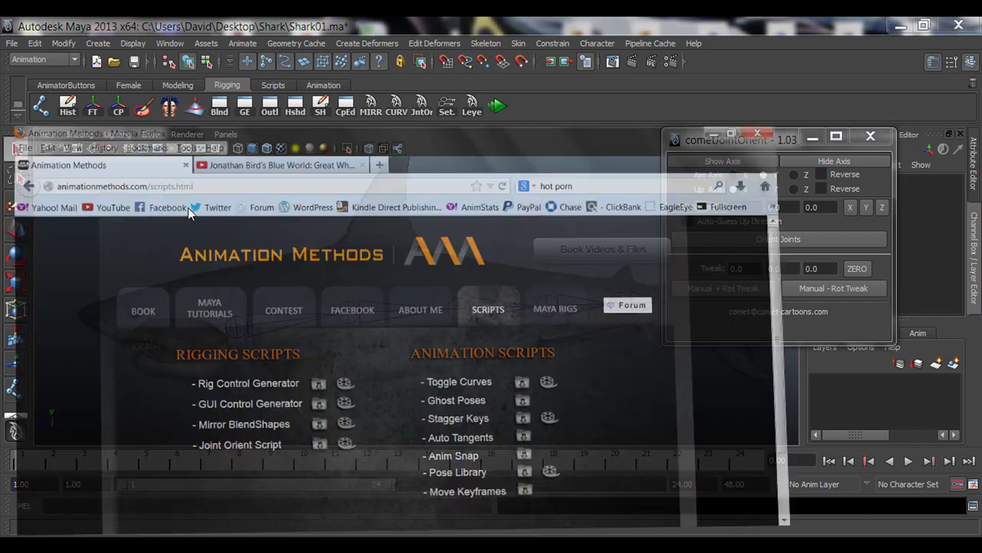
click(261, 261)
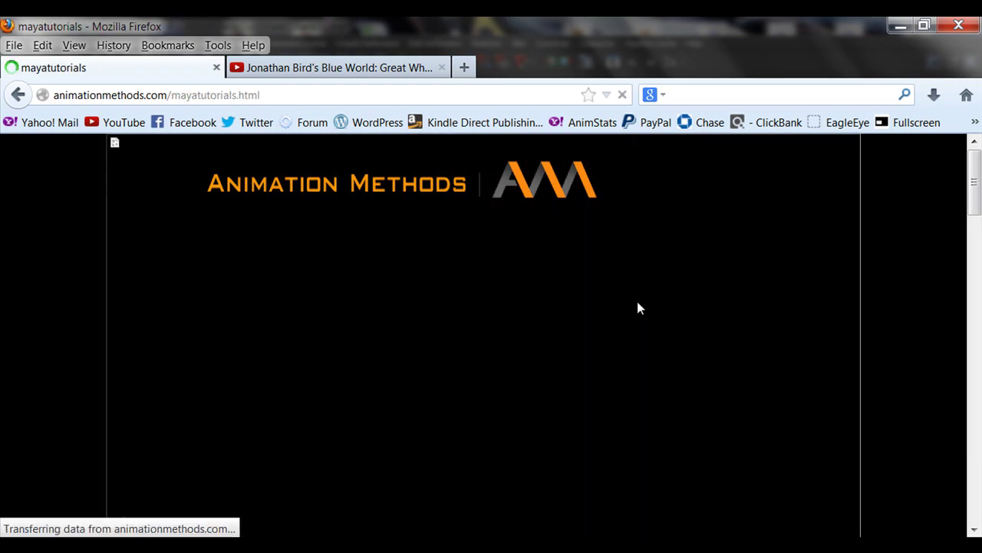
drag(973, 188, 974, 425)
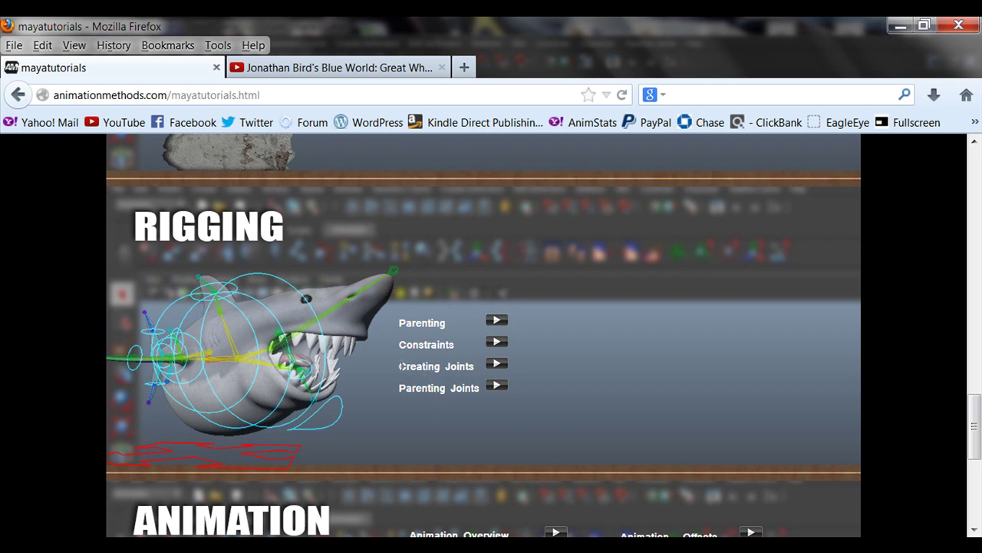
drag(401, 367, 471, 367)
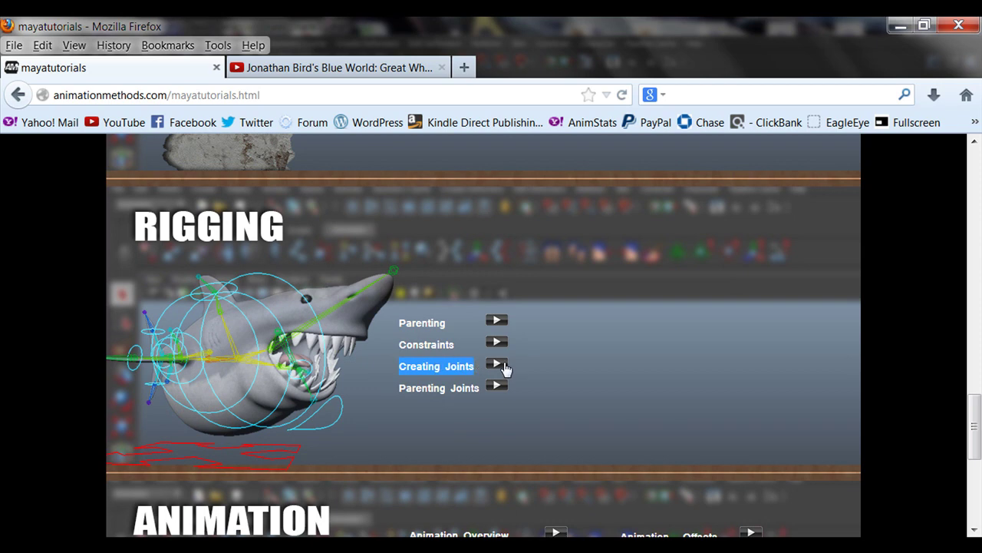
click(497, 365)
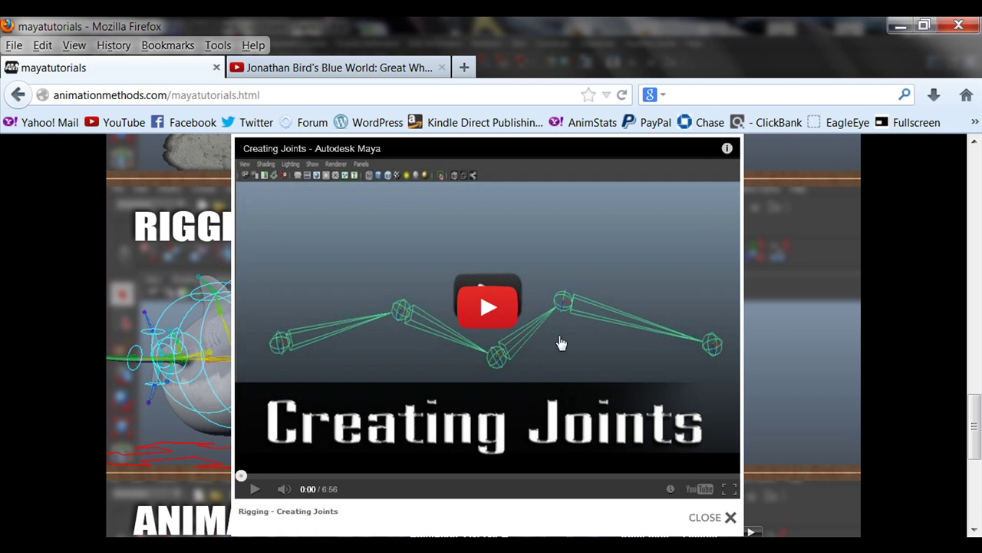
click(731, 517)
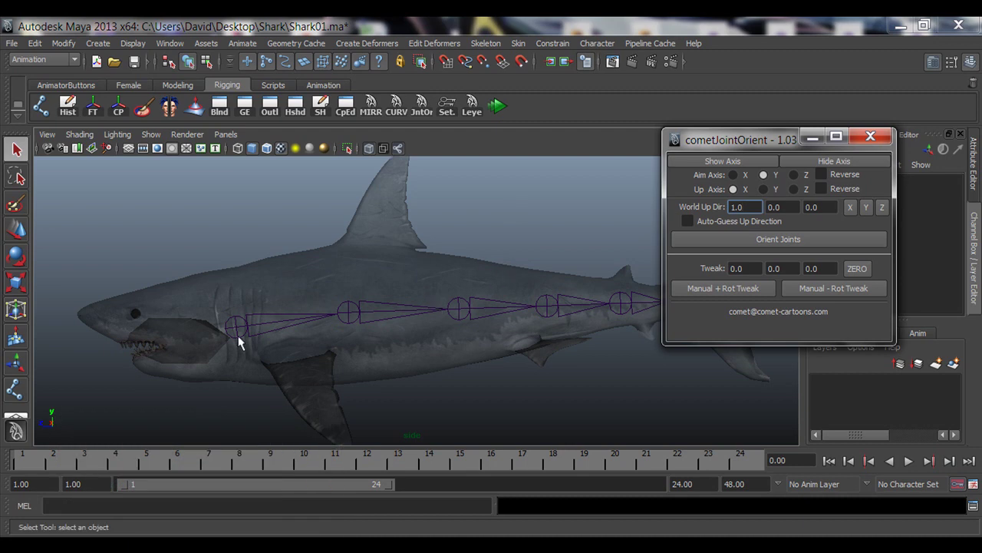
Return to Maya and select the spine's root joint at the gills together with its entire joint hierarchy to the tail
alt+middle_drag(492, 345, 445, 342)
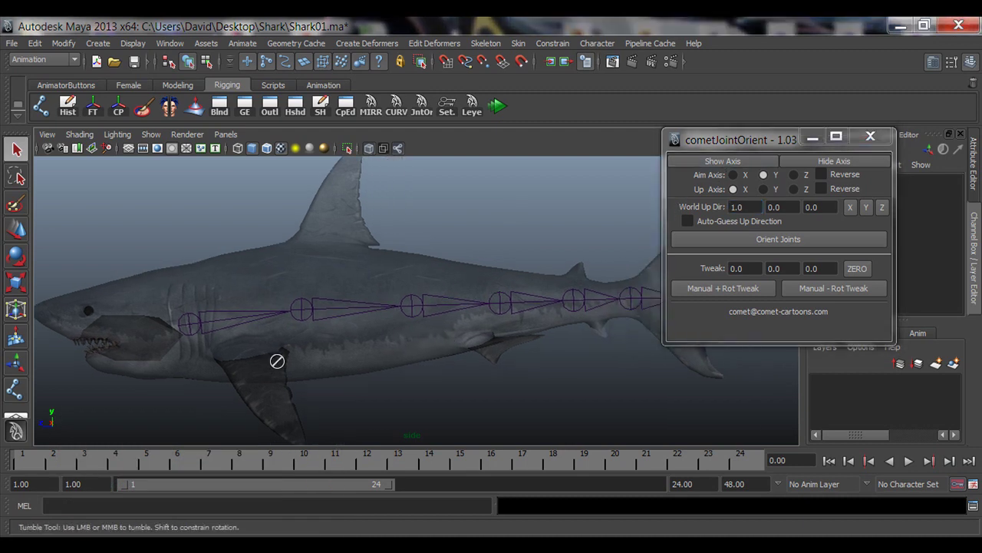
click(191, 328)
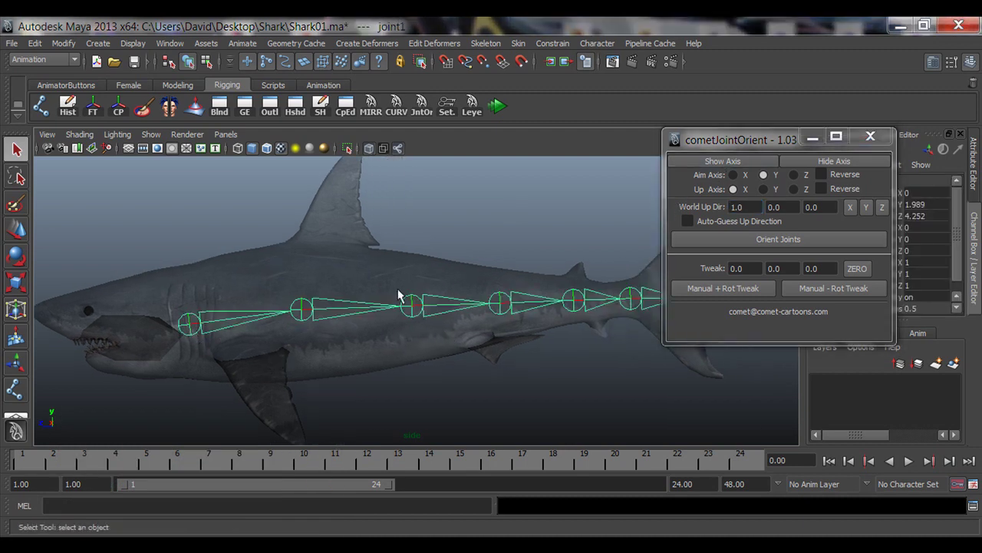
alt+middle_drag(399, 292, 322, 311)
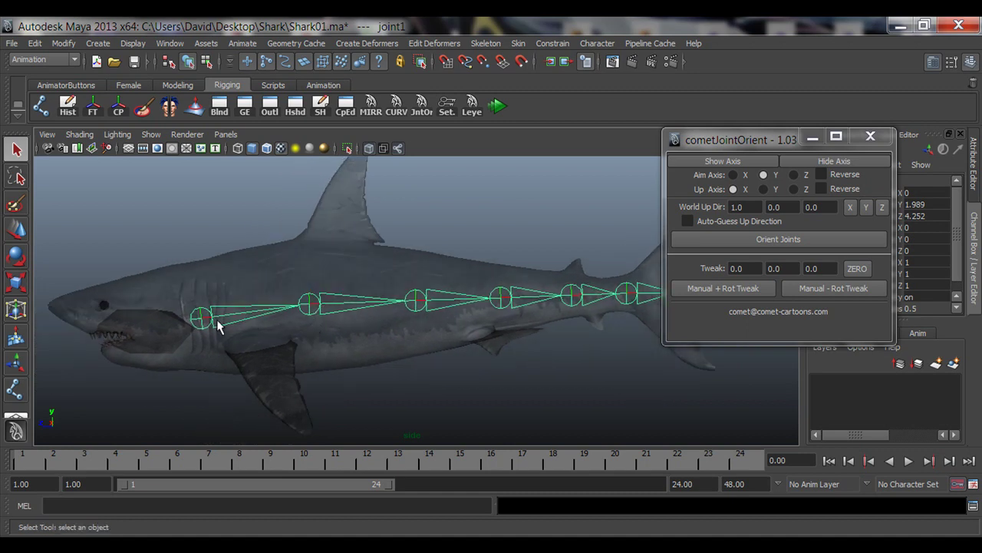
right_click(202, 322)
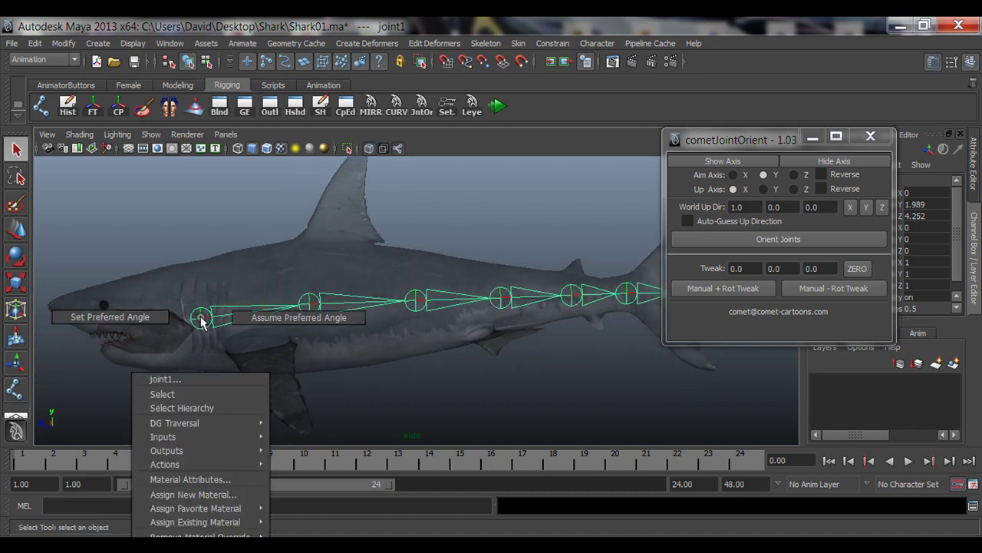
click(187, 410)
alt+middle_drag(413, 373, 366, 377)
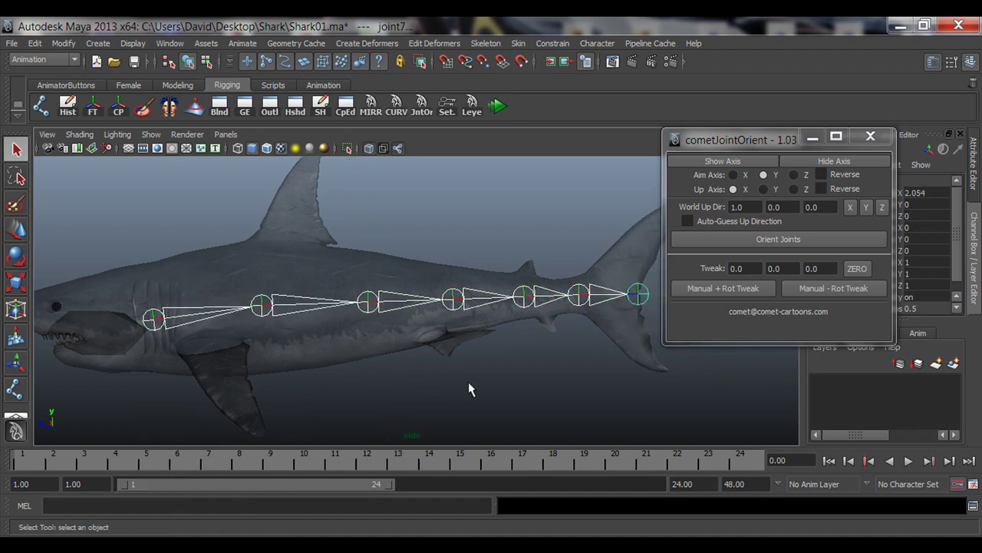
alt+middle_drag(470, 389, 441, 388)
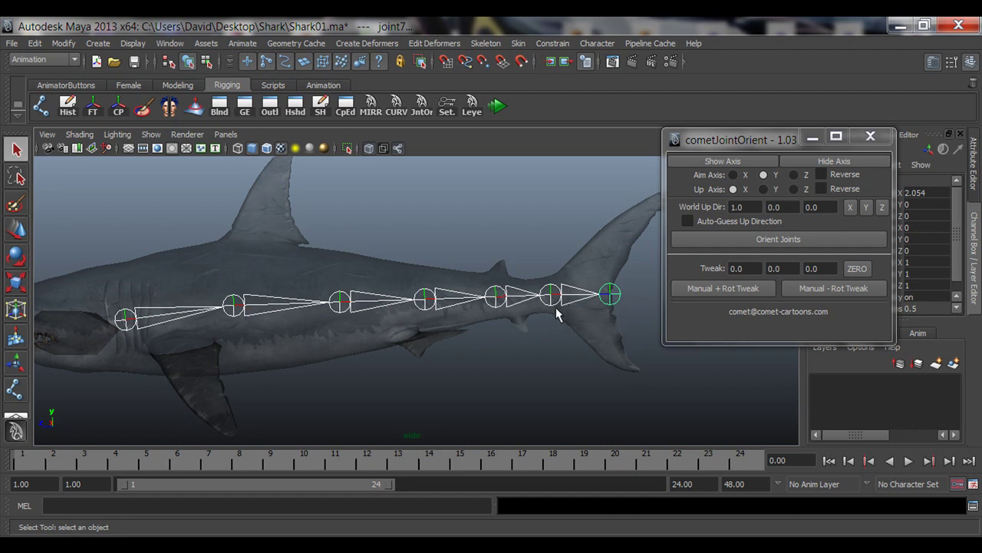
Show the local rotation axes of all selected spine joints with cometJointOrient and move its window clear of the tail
click(715, 165)
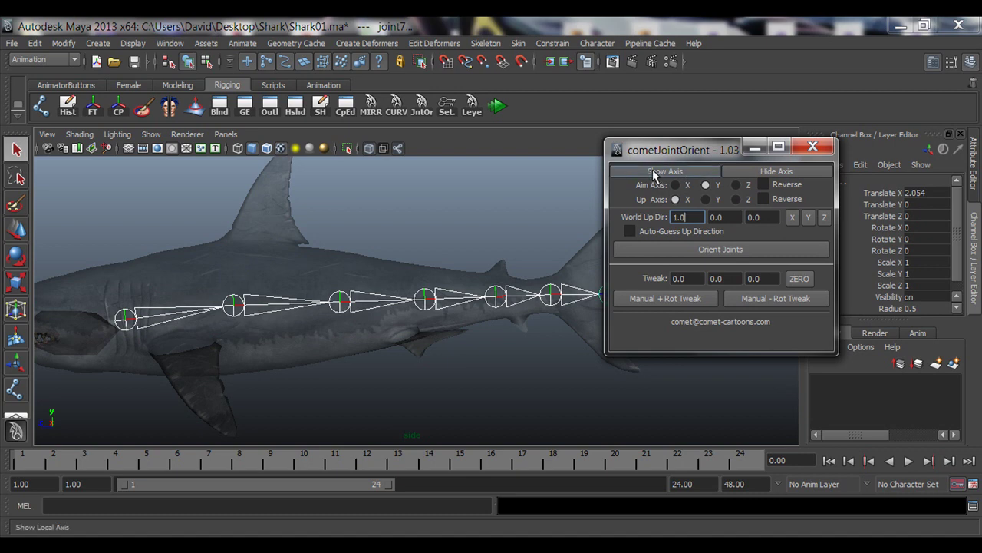
click(677, 177)
alt+middle_drag(427, 311, 440, 319)
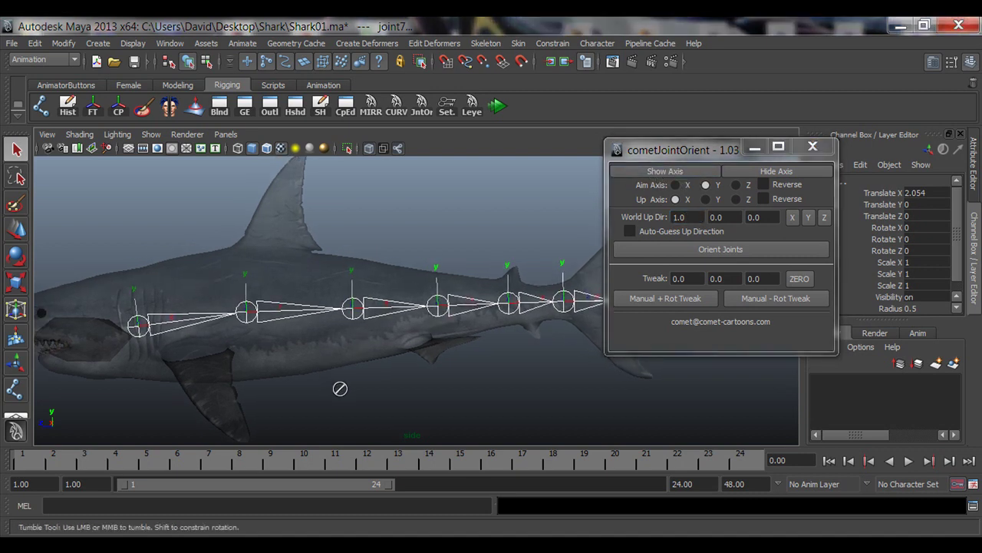
drag(721, 151, 793, 144)
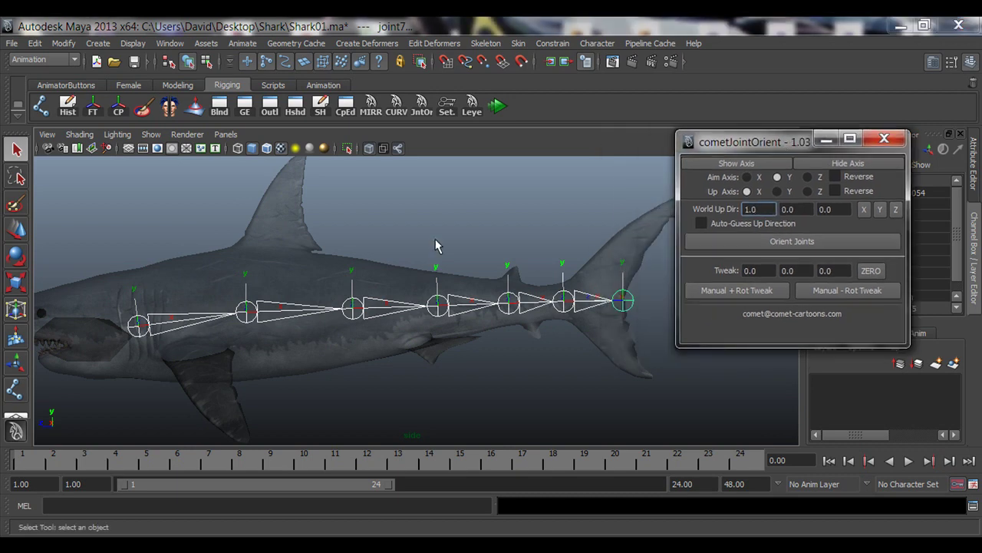
Switch to the perspective view and display the shark as a plain shaded model without textures, with the spine's axes in view
key(space)
key(space)
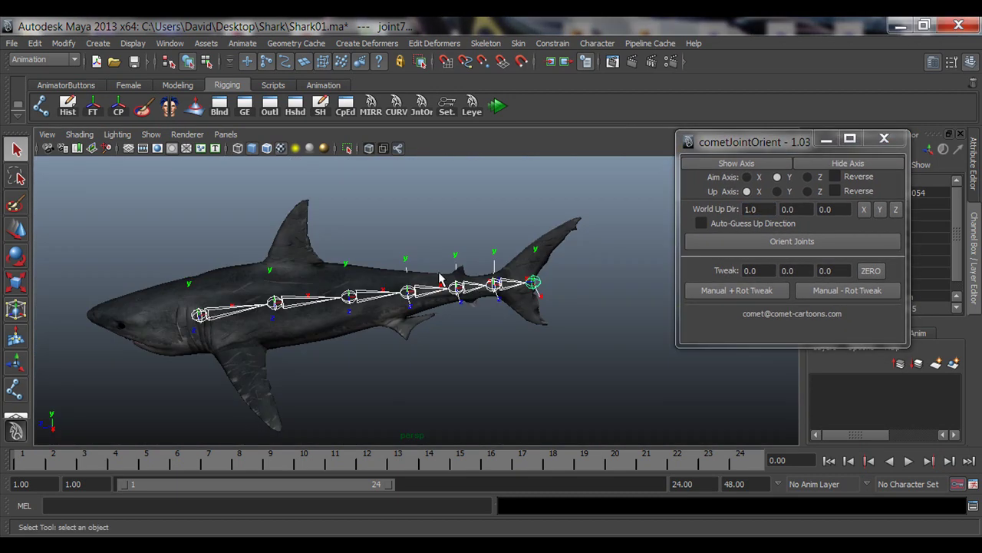
alt+drag(442, 279, 407, 328)
alt+right_drag(407, 328, 453, 327)
alt+middle_drag(238, 332, 424, 307)
alt+right_drag(230, 329, 322, 329)
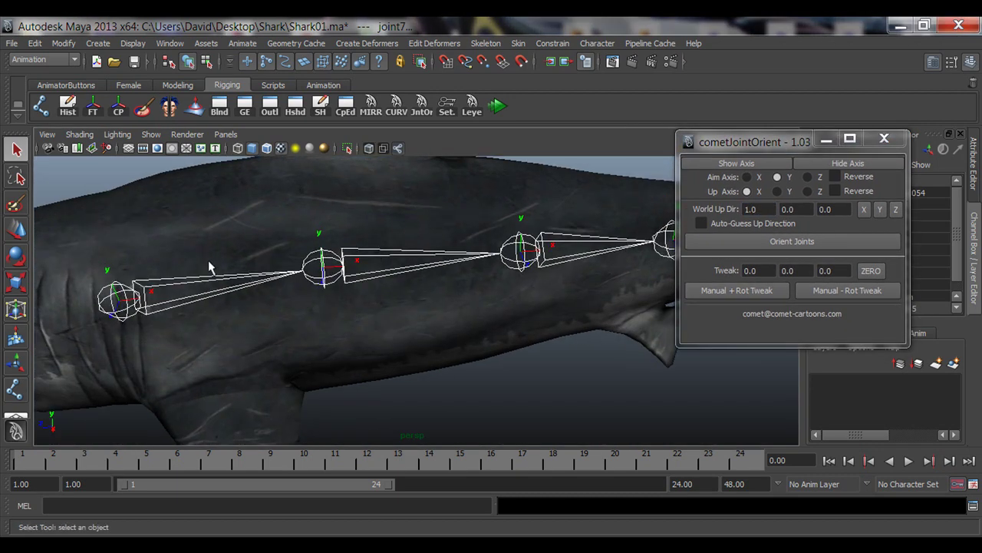
key(5)
mouse_move(291, 299)
alt+mouse_down()
mouse_move(401, 313)
mouse_move(366, 338)
mouse_move(425, 318)
mouse_move(415, 329)
alt+mouse_up()
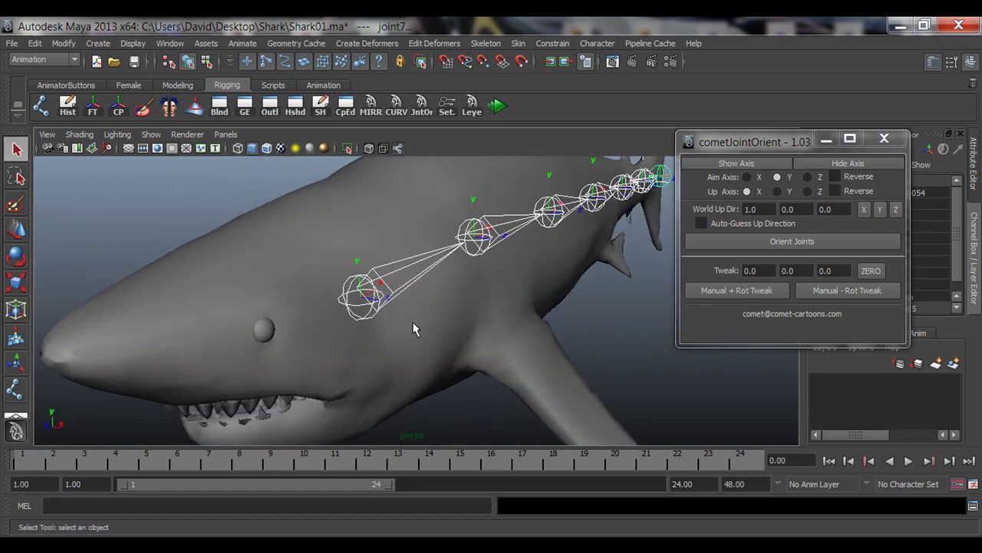
Examine the local axes of the front spine joints from several angles around the shark's head and gills
scroll(450, 324, down, 2)
alt+middle_drag(499, 322, 428, 333)
alt+drag(427, 334, 390, 342)
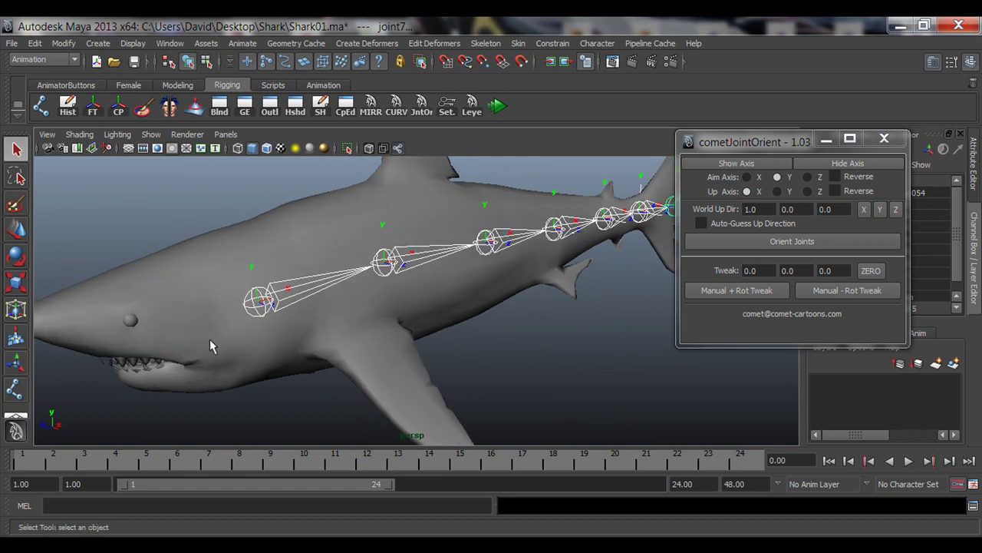
alt+right_drag(210, 339, 292, 335)
alt+middle_drag(291, 335, 390, 331)
alt+drag(360, 329, 334, 326)
alt+right_drag(419, 337, 379, 343)
alt+drag(380, 344, 314, 311)
alt+drag(420, 314, 239, 338)
alt+right_drag(239, 338, 364, 352)
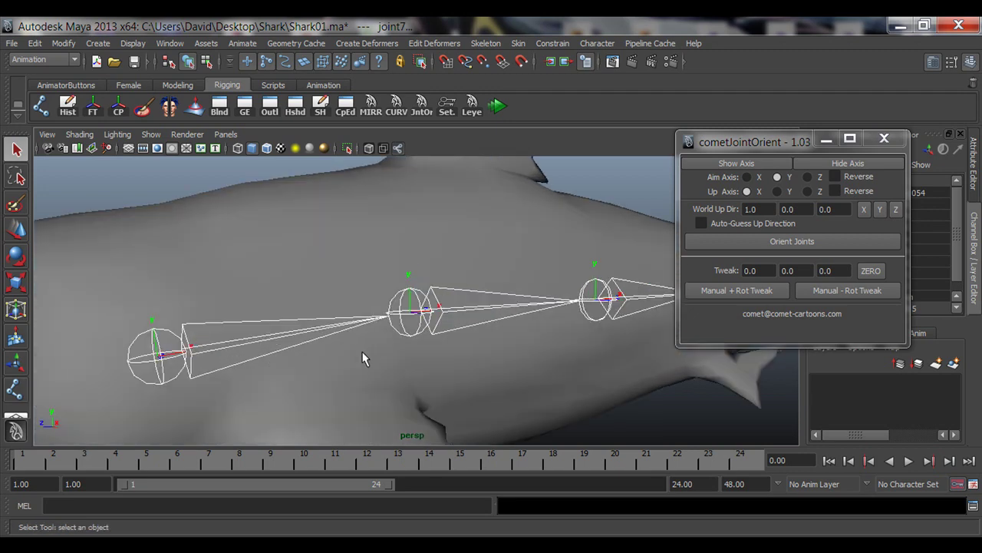
Follow the spine joint by joint from gills to tail and check which axis points toward the next joint
alt+drag(364, 352, 333, 357)
alt+right_drag(334, 357, 350, 366)
alt+middle_drag(349, 366, 413, 369)
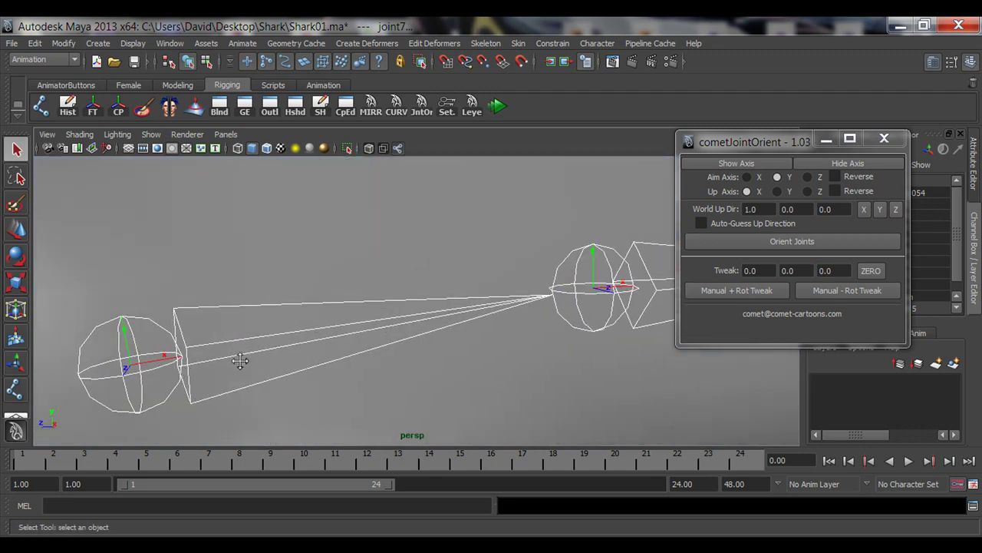
alt+middle_drag(240, 360, 171, 369)
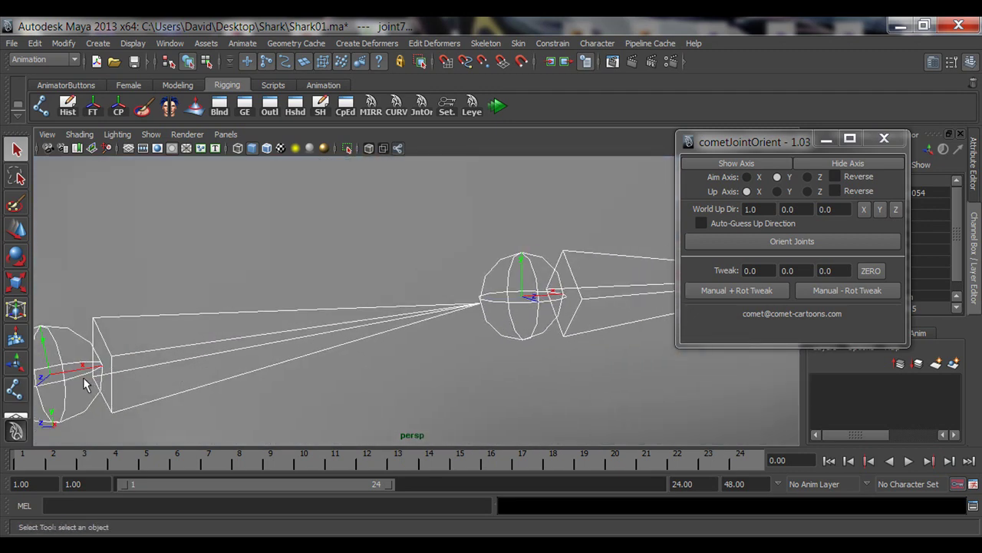
alt+middle_drag(451, 331, 204, 352)
alt+middle_drag(553, 306, 348, 322)
alt+middle_drag(447, 315, 234, 342)
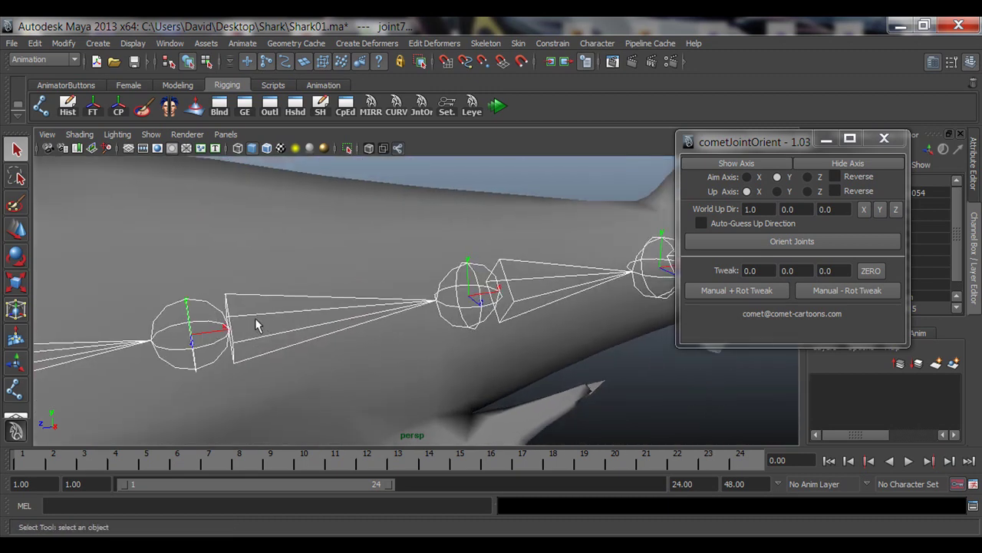
alt+middle_drag(486, 311, 326, 337)
alt+middle_drag(410, 313, 261, 347)
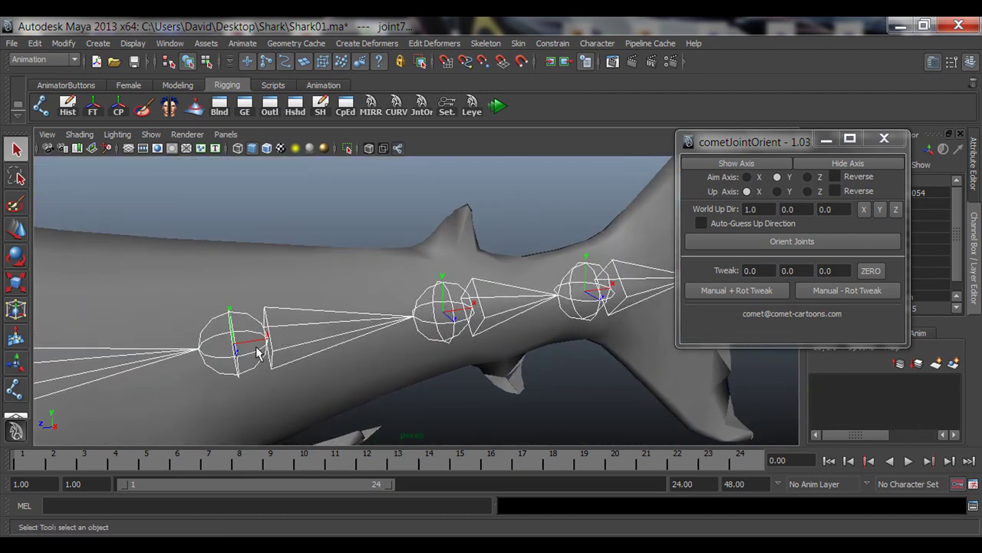
alt+middle_drag(476, 314, 352, 328)
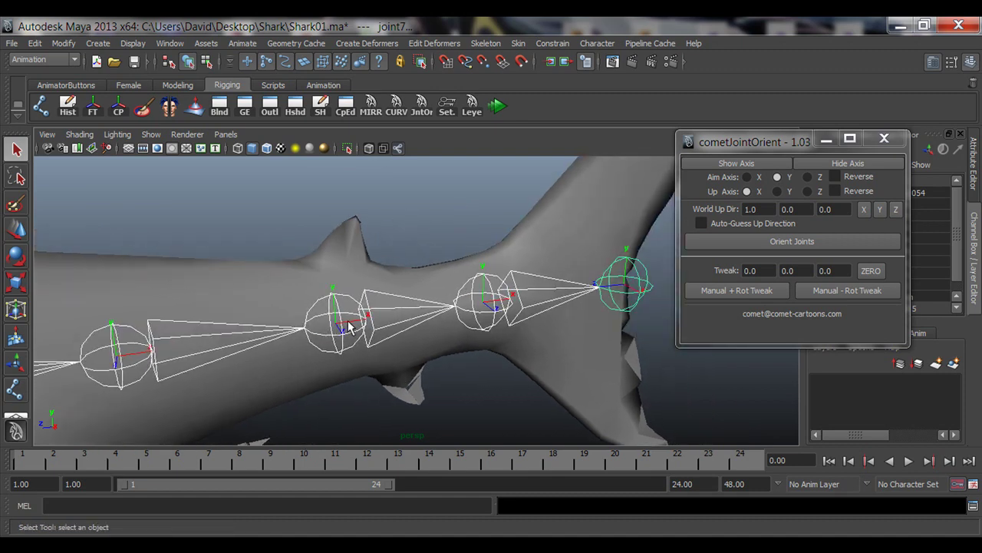
alt+right_drag(570, 329, 477, 327)
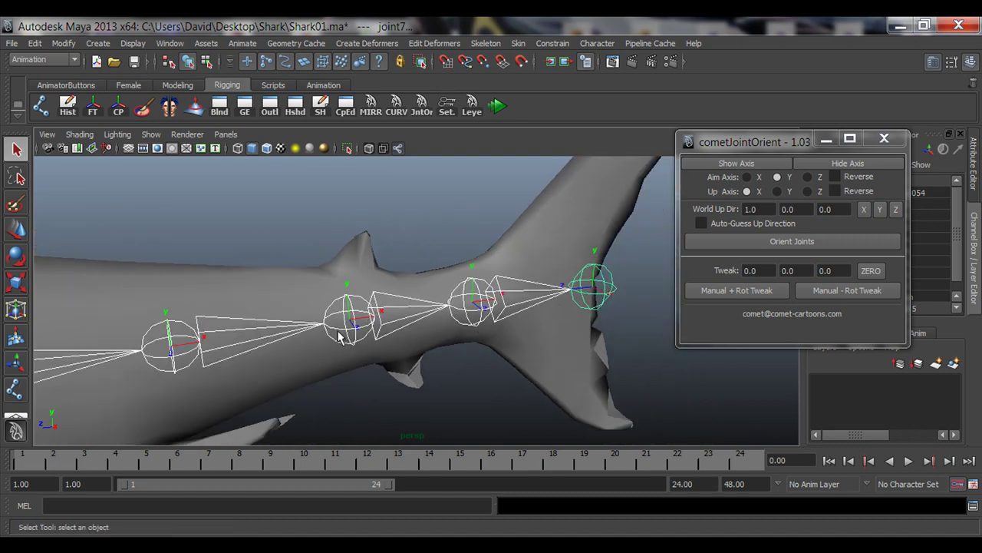
alt+drag(345, 333, 454, 320)
alt+middle_drag(453, 320, 394, 329)
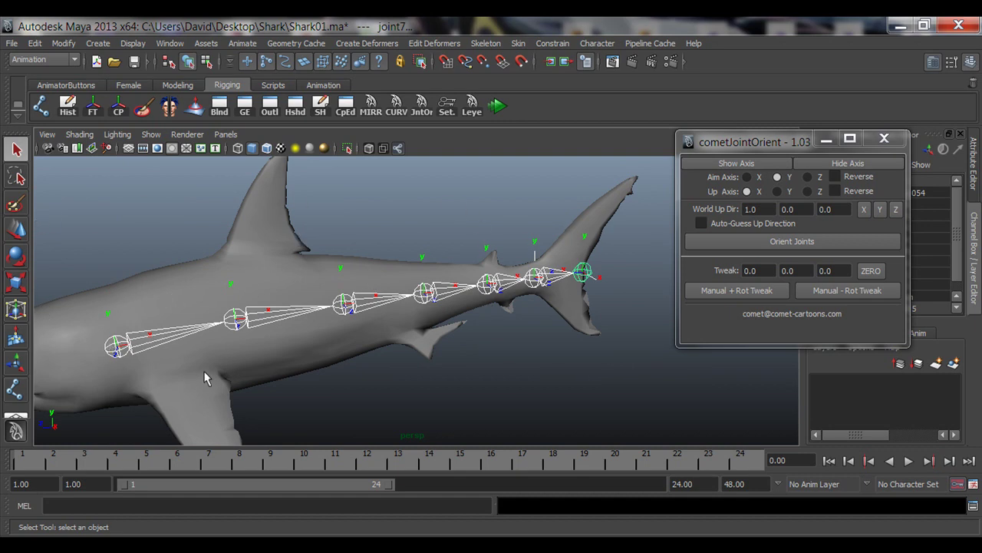
Compare the local axes of the last tail joint with those of the preceding spine joints
alt+drag(205, 371, 211, 379)
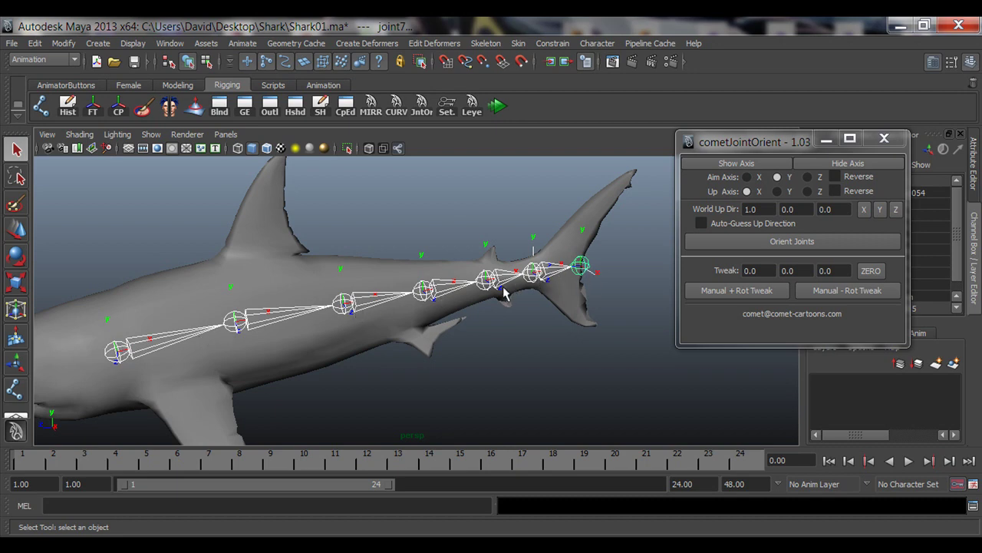
alt+drag(547, 296, 567, 303)
alt+middle_drag(566, 303, 421, 303)
scroll(489, 327, up, 7)
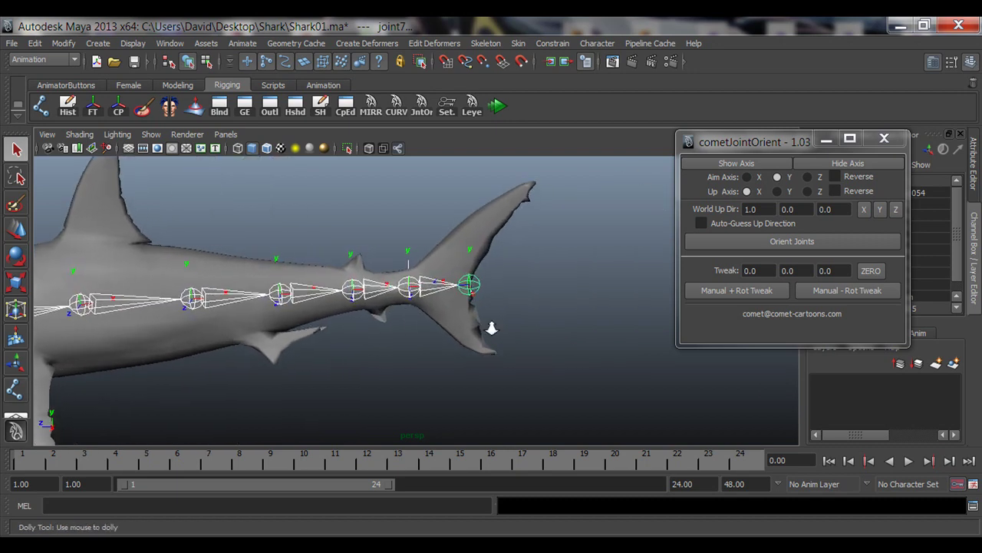
alt+middle_drag(480, 327, 236, 366)
alt+right_drag(236, 366, 487, 302)
alt+drag(487, 302, 492, 306)
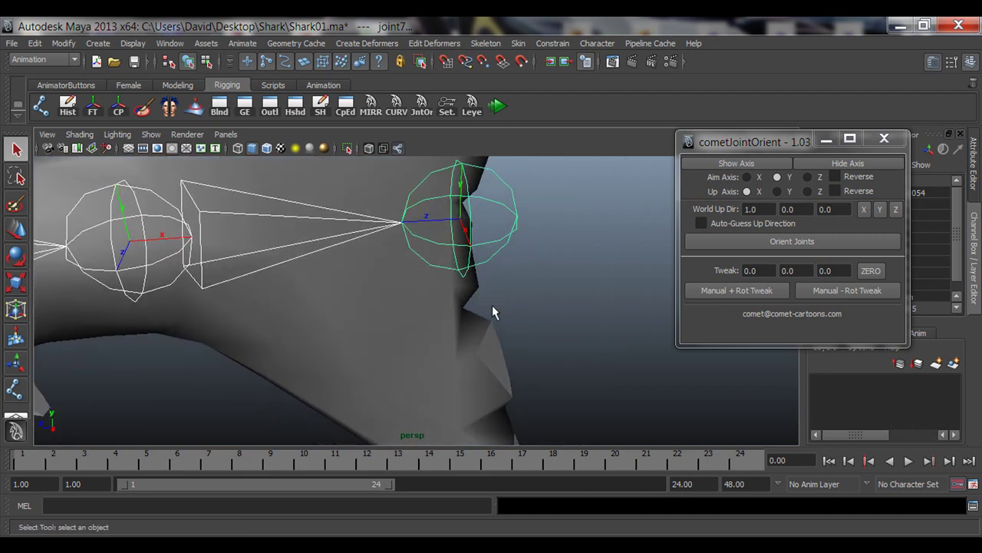
alt+middle_drag(457, 230, 298, 278)
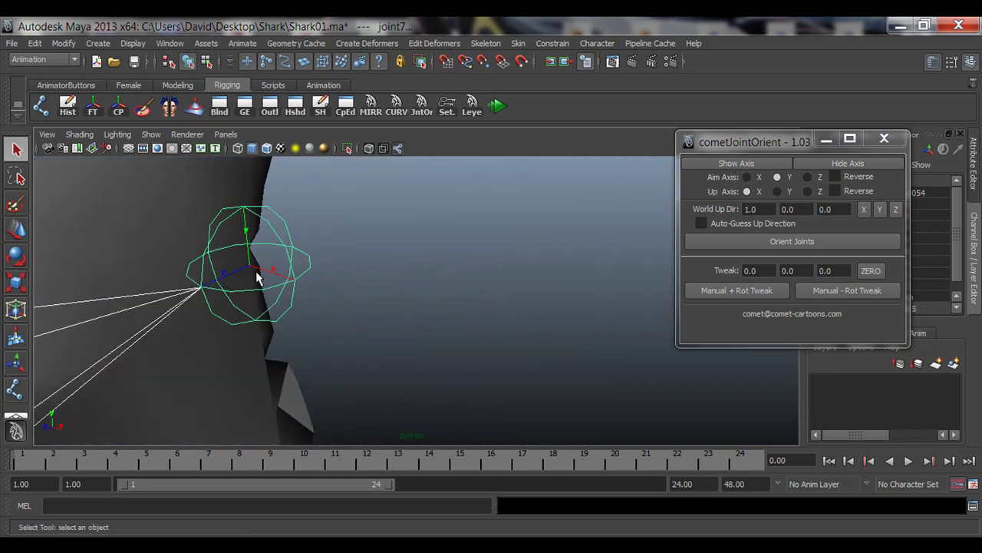
alt+right_drag(392, 338, 261, 338)
alt+middle_drag(261, 338, 418, 259)
alt+drag(538, 361, 469, 329)
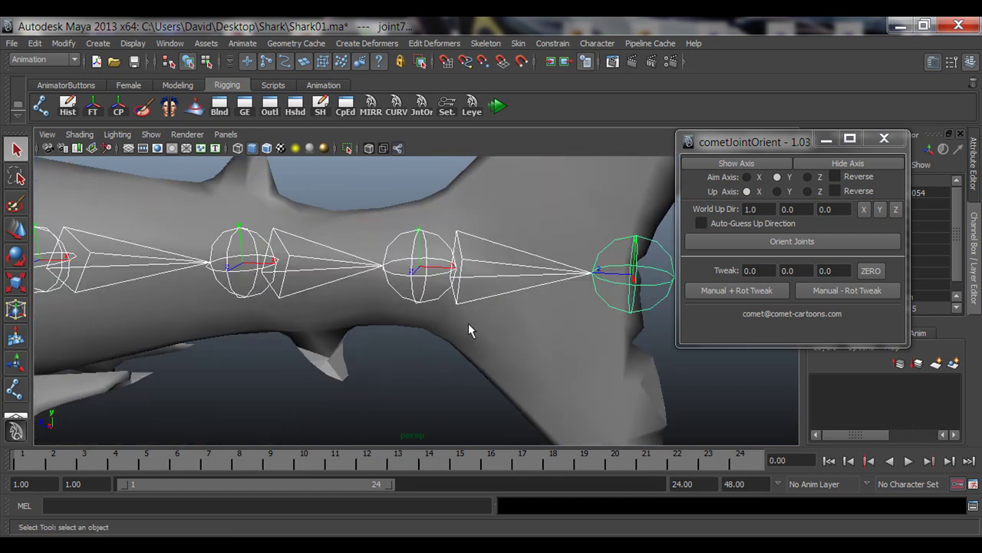
alt+right_drag(469, 329, 247, 319)
alt+middle_drag(246, 318, 337, 317)
alt+drag(336, 317, 401, 301)
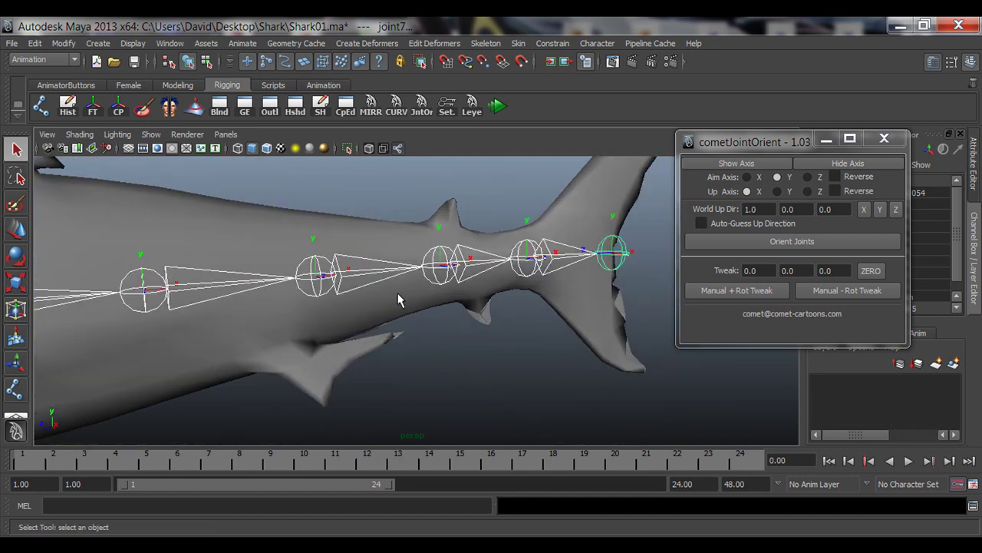
Set cometJointOrient to Aim Axis X, Up Axis Y and World Up Dir 0.0, 1.0, 0.0
click(748, 179)
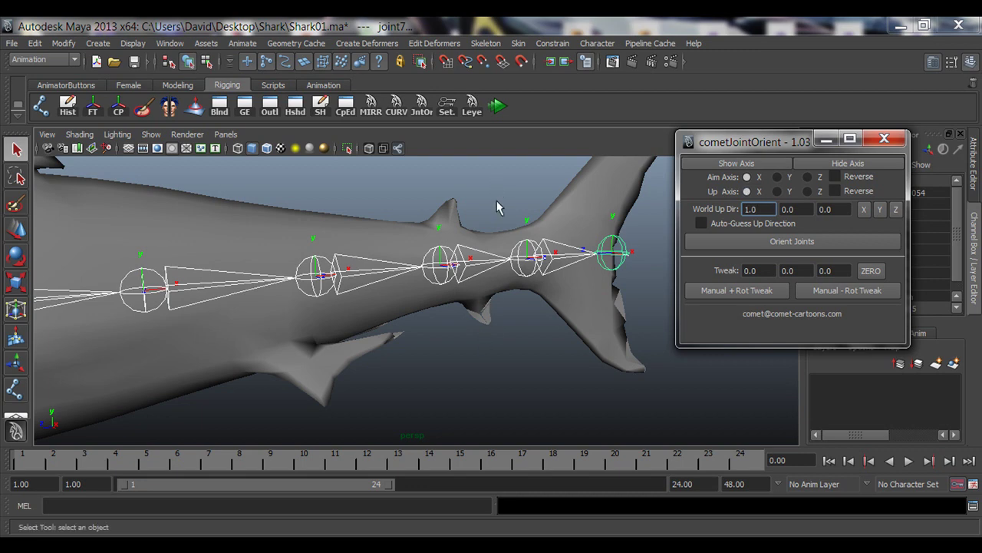
click(779, 192)
click(742, 210)
key(Delete)
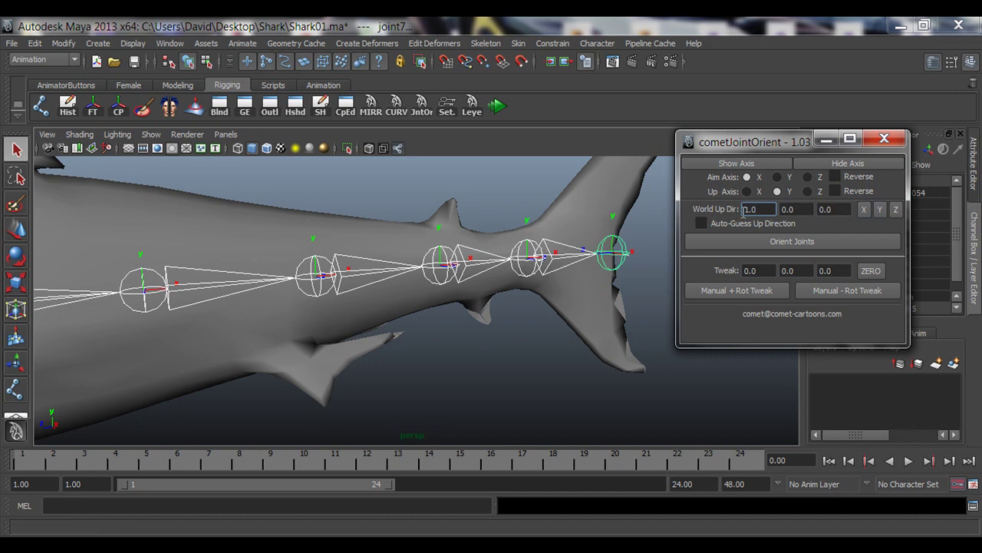
drag(762, 209, 718, 211)
key(Tab)
key(Tab)
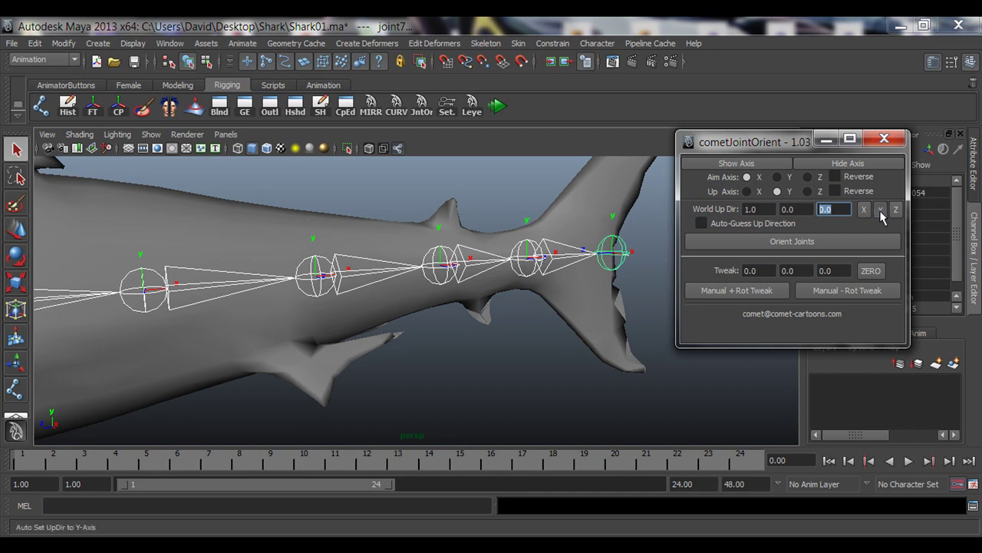
click(881, 215)
click(805, 213)
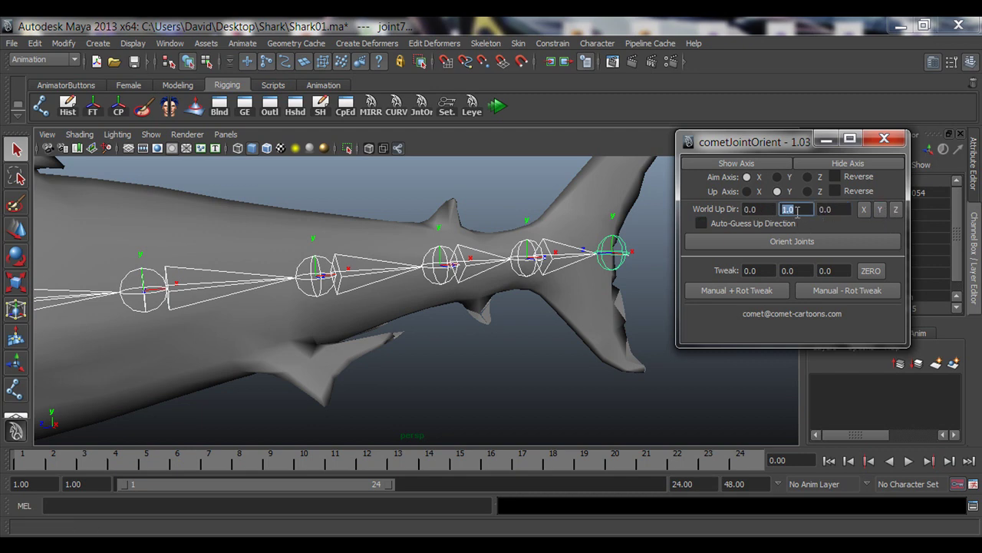
Orient the selected last tail joint with Aim Axis X and Up Axis Y
click(768, 241)
scroll(430, 282, down, 5)
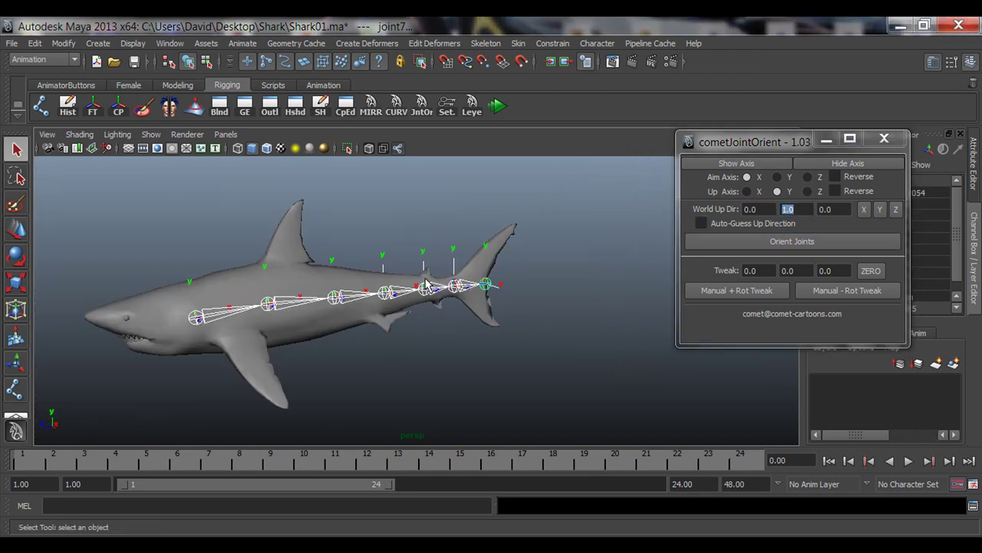
alt+middle_drag(306, 298, 375, 280)
scroll(375, 283, up, 4)
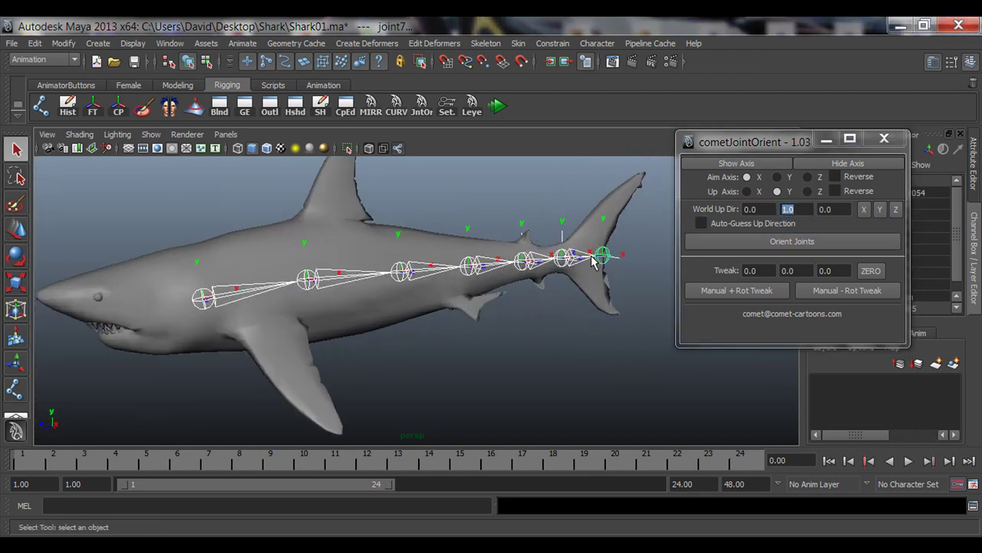
click(793, 244)
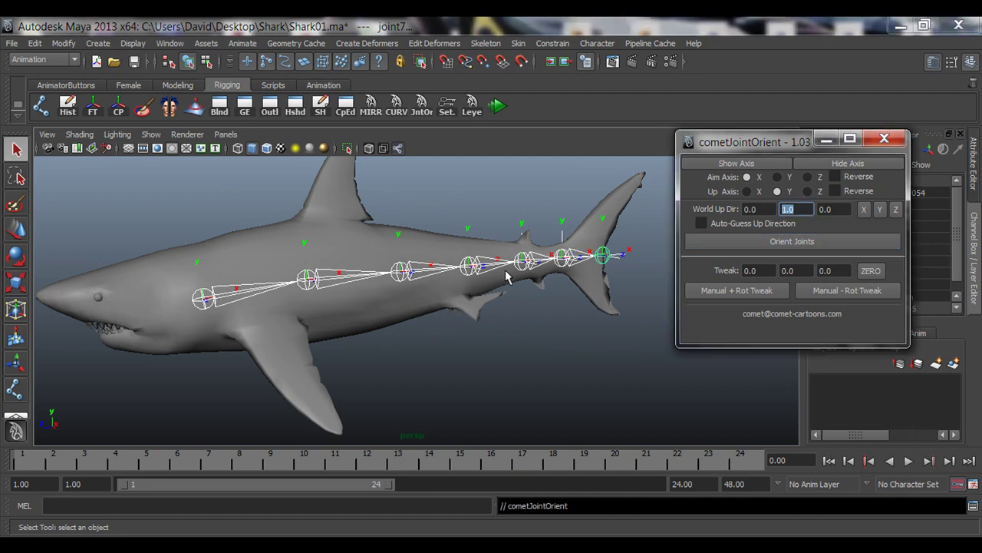
Examine the last tail joint's local axes from several angles and compare them with the rest of the spine
alt+middle_drag(506, 274, 291, 326)
alt+right_drag(292, 325, 604, 348)
alt+right_drag(123, 326, 215, 327)
alt+drag(214, 327, 330, 326)
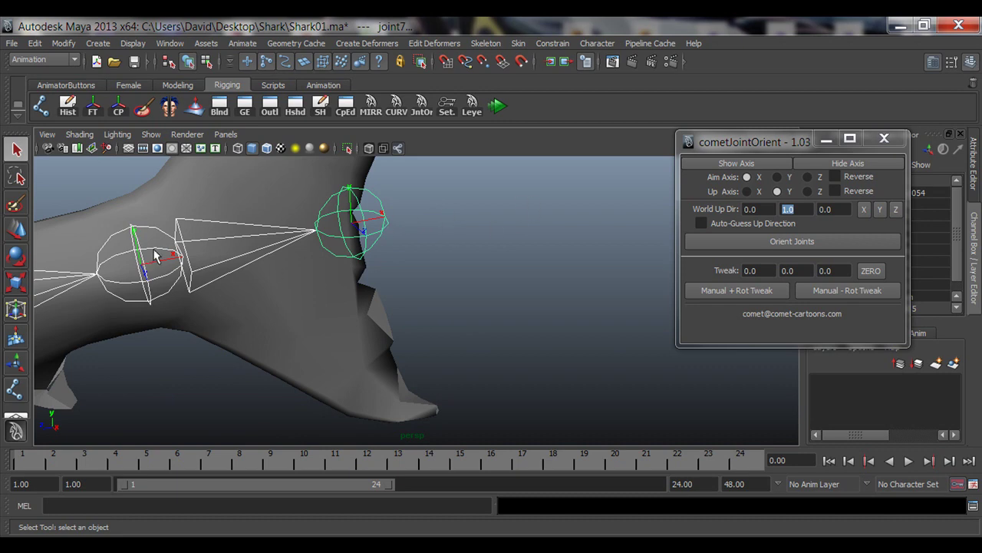
alt+middle_drag(178, 261, 466, 234)
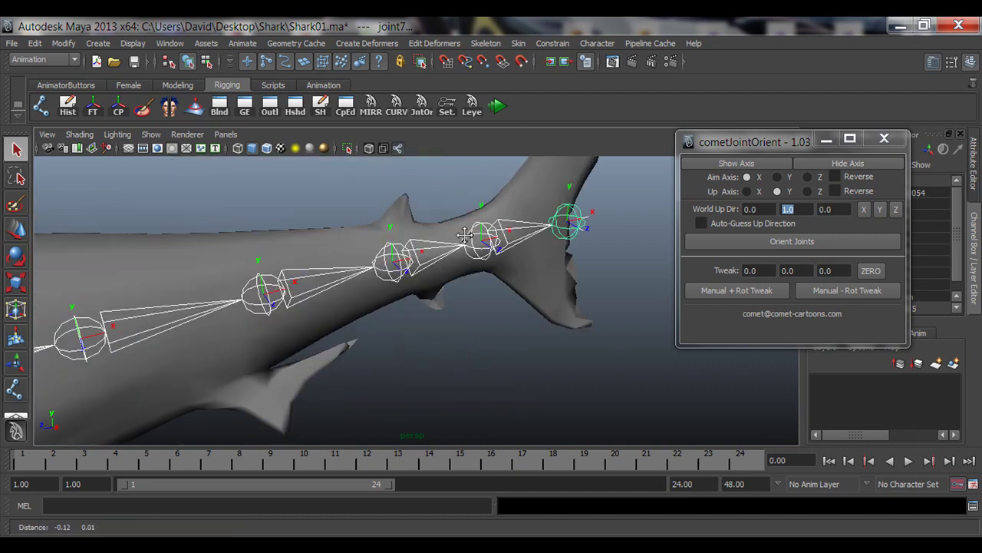
alt+drag(465, 235, 395, 291)
alt+right_drag(396, 290, 375, 301)
alt+middle_drag(374, 300, 324, 299)
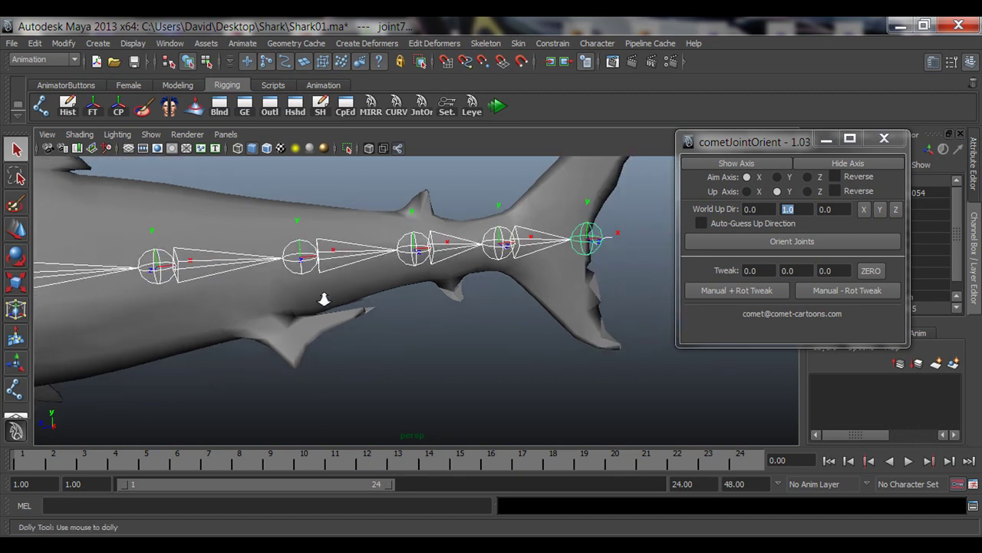
alt+right_drag(324, 299, 247, 314)
alt+middle_drag(246, 315, 375, 319)
alt+right_drag(375, 320, 281, 310)
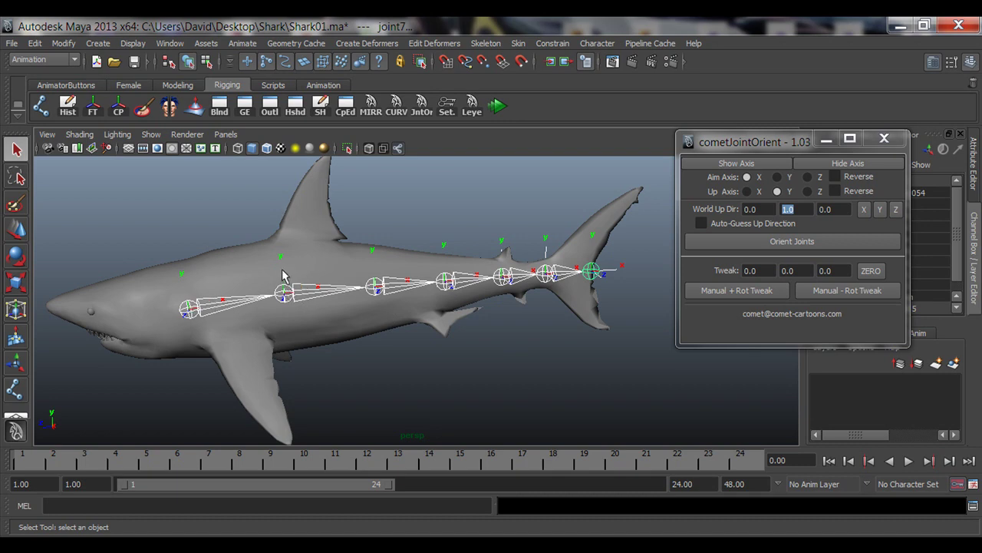
Orient the fourth spine joint with Aim Axis Z and Up Axis X, so its axes deliberately differ from its neighbours
alt+middle_drag(351, 270, 335, 302)
alt+right_drag(334, 303, 350, 325)
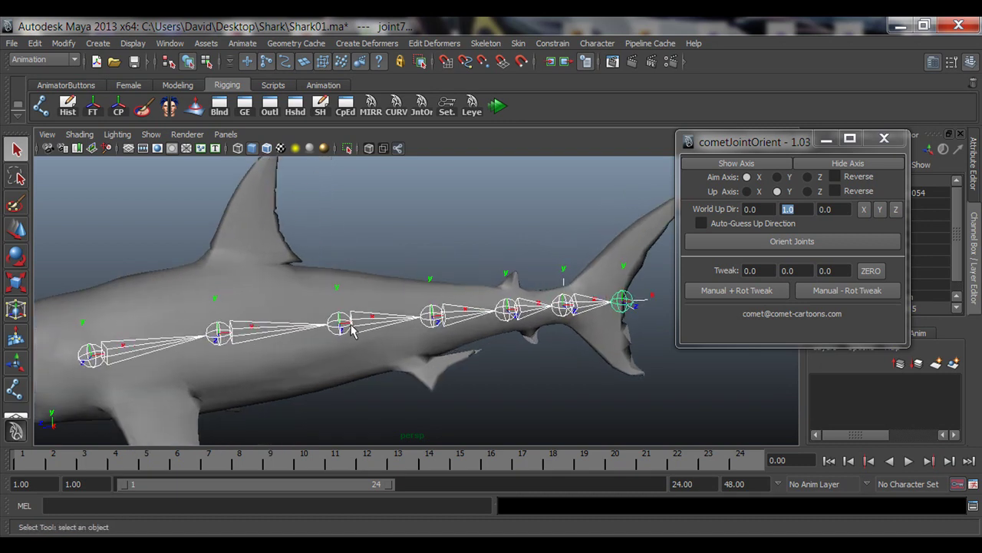
click(432, 313)
alt+middle_drag(435, 313, 424, 296)
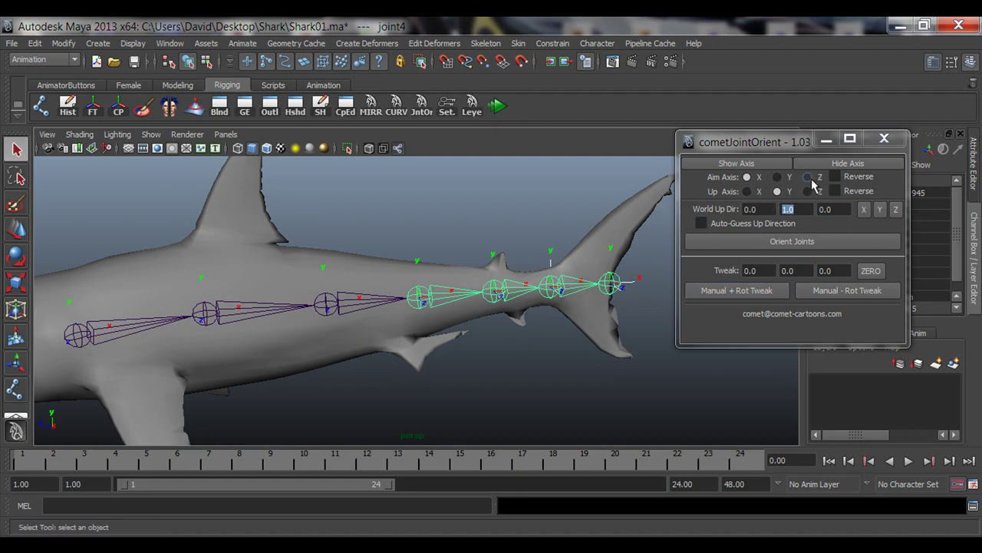
click(810, 178)
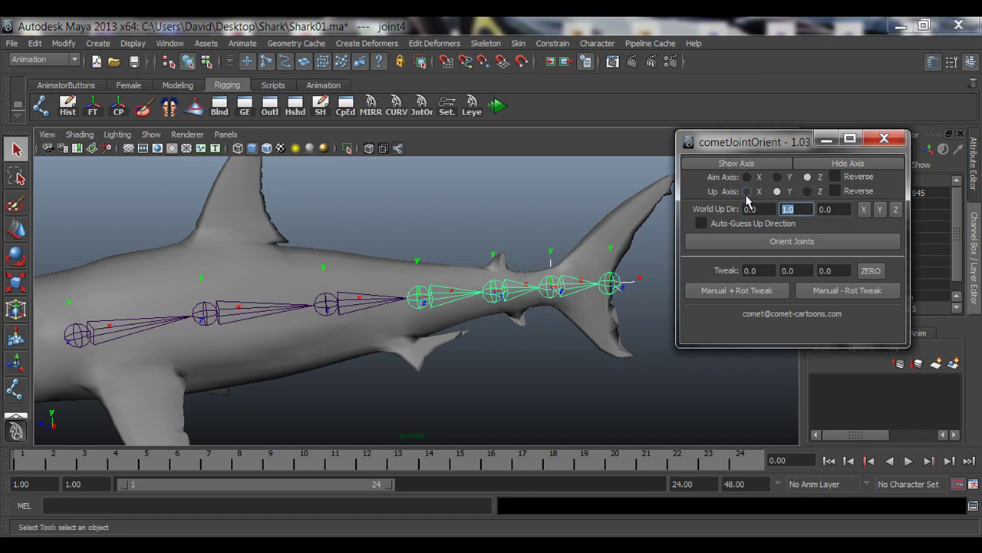
click(755, 193)
alt+middle_drag(398, 305, 344, 296)
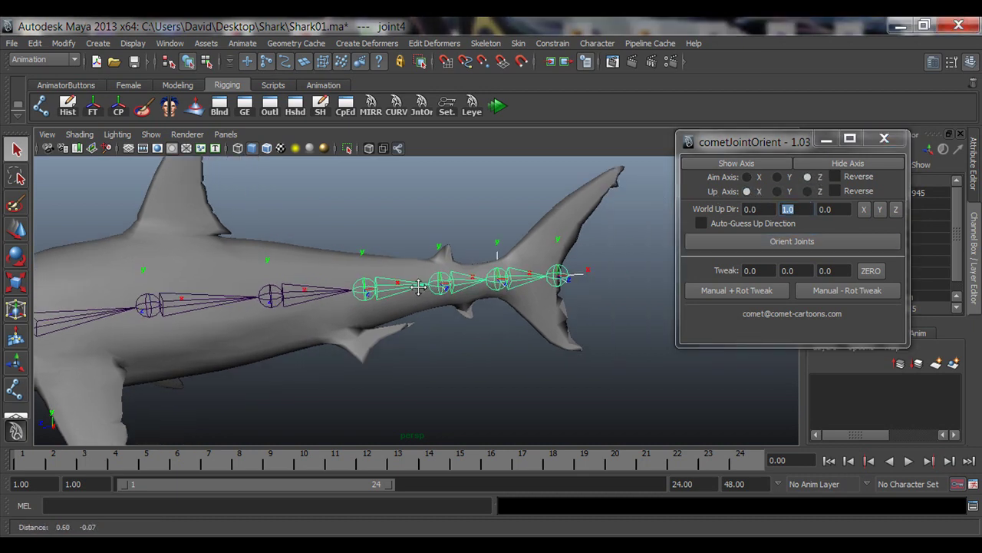
alt+right_drag(307, 296, 345, 296)
alt+right_drag(603, 272, 331, 294)
click(763, 248)
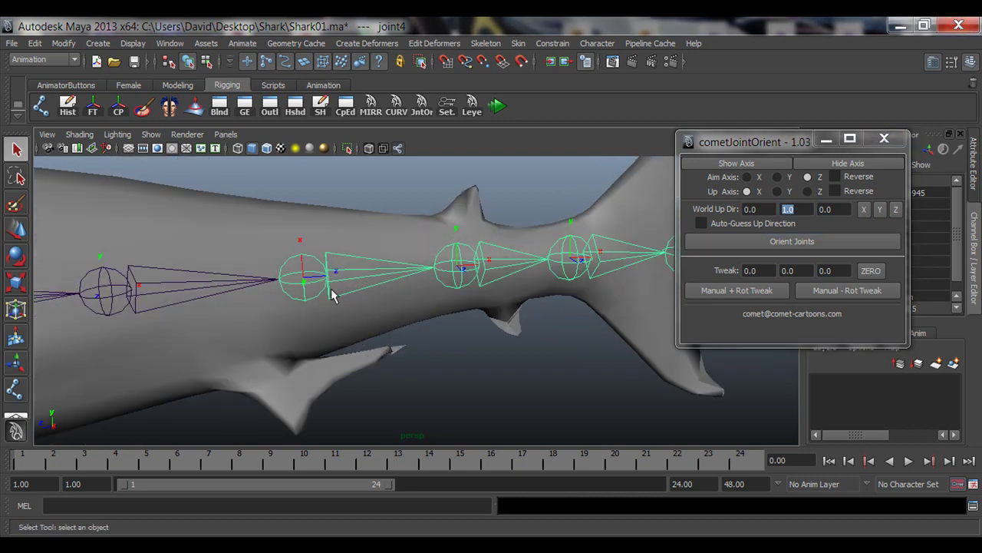
Orient the sixth spine joint, just before the tail fin, with Aim Axis Y and Up Axis Z
alt+middle_drag(434, 298, 309, 305)
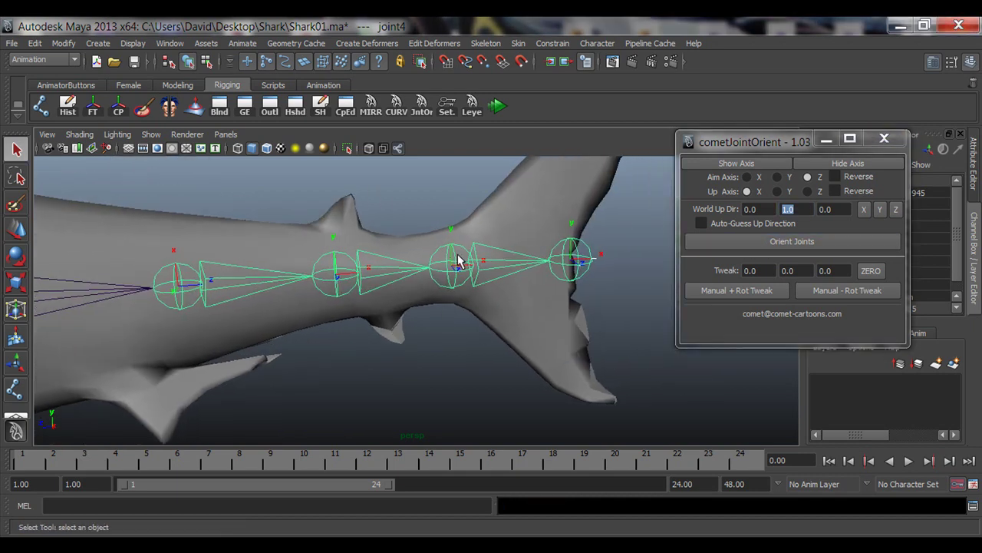
click(458, 260)
scroll(459, 302, down, 4)
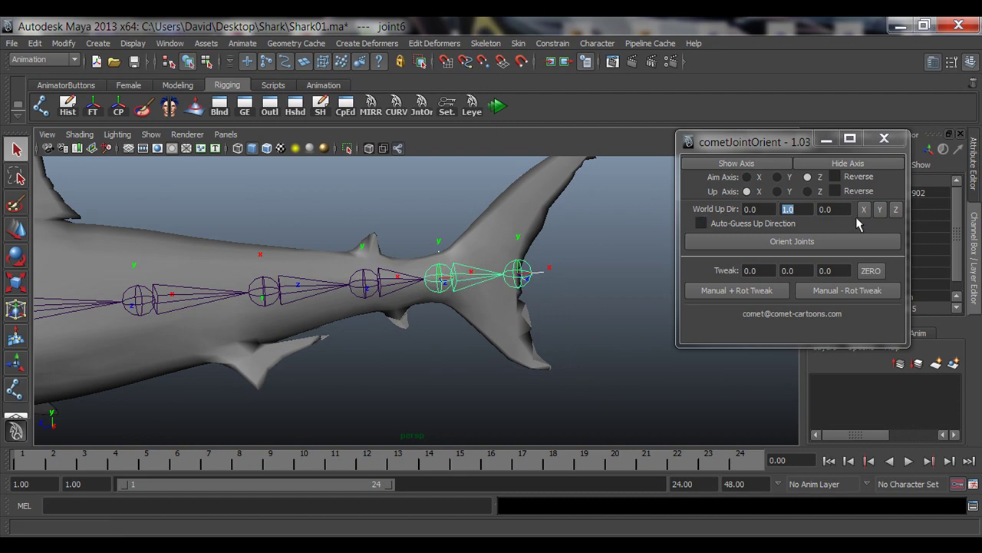
click(806, 191)
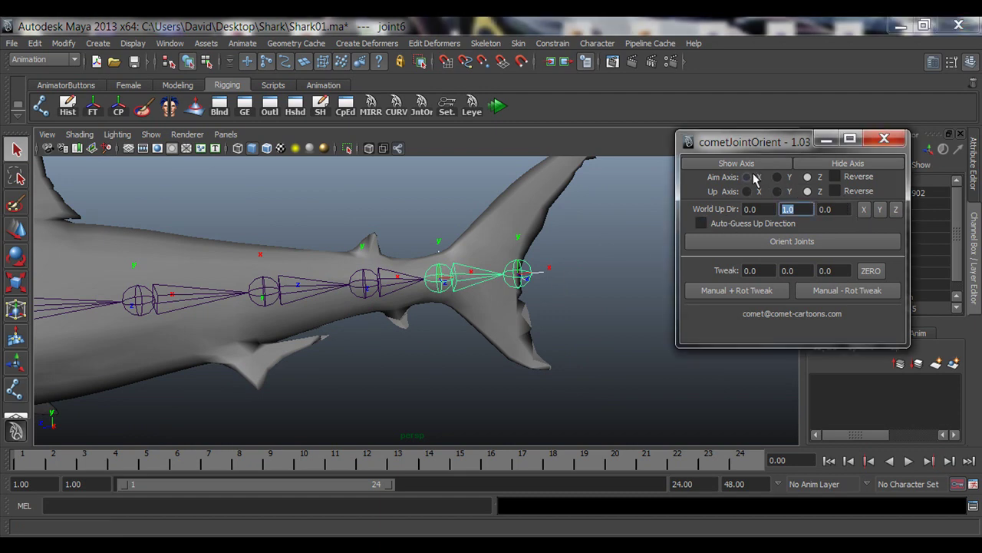
click(752, 177)
click(778, 177)
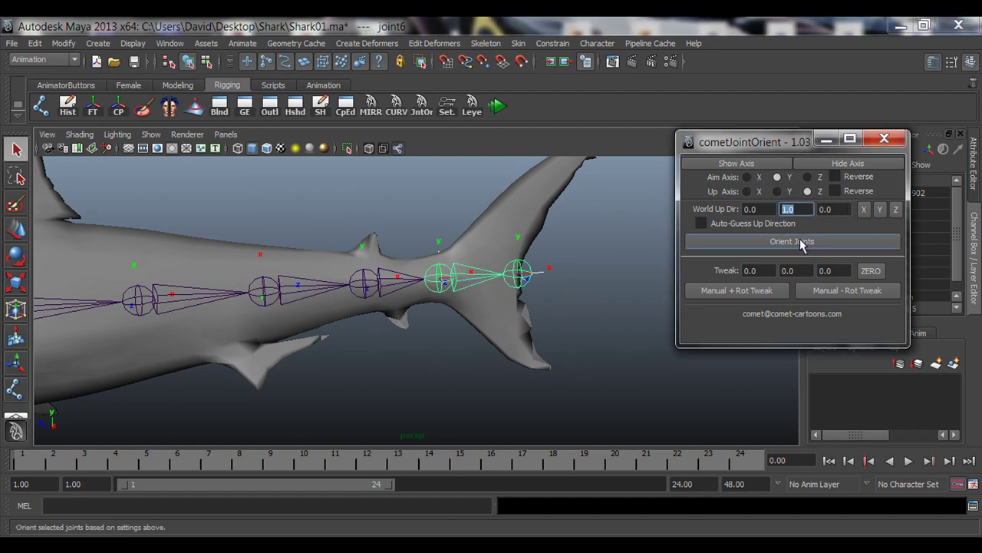
click(801, 244)
scroll(473, 321, up, 5)
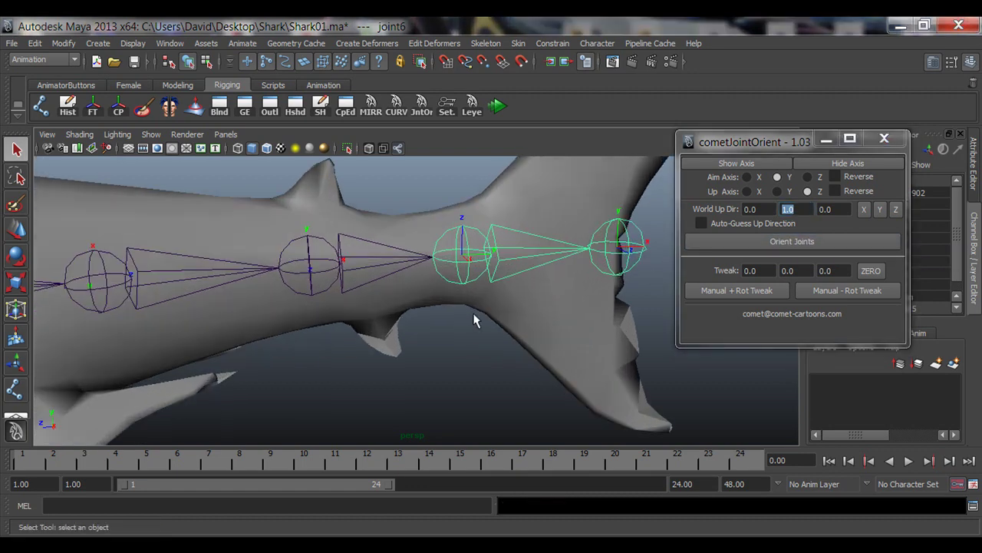
Close cometJointOrient, deselect the joints and compare the mismatched axis directions along the whole spine
scroll(407, 287, down, 4)
alt+middle_drag(377, 313, 414, 315)
alt+drag(338, 305, 419, 304)
scroll(419, 323, down, 2)
click(884, 138)
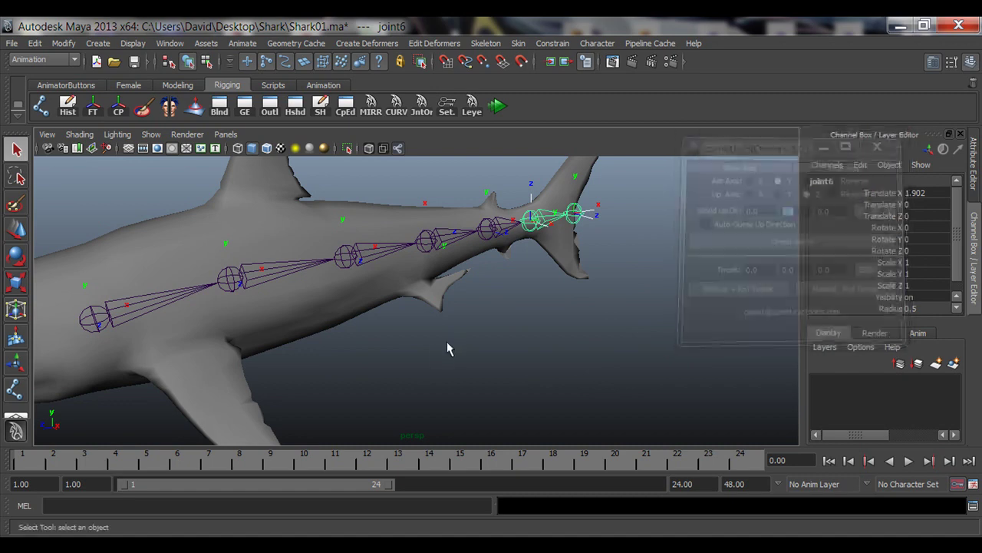
click(450, 345)
alt+drag(258, 354, 561, 318)
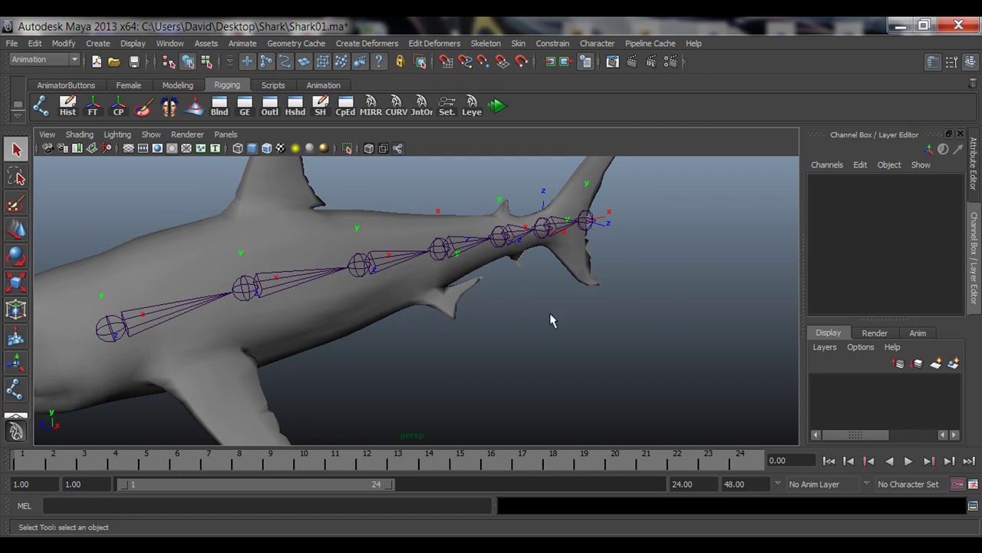
alt+drag(551, 320, 308, 352)
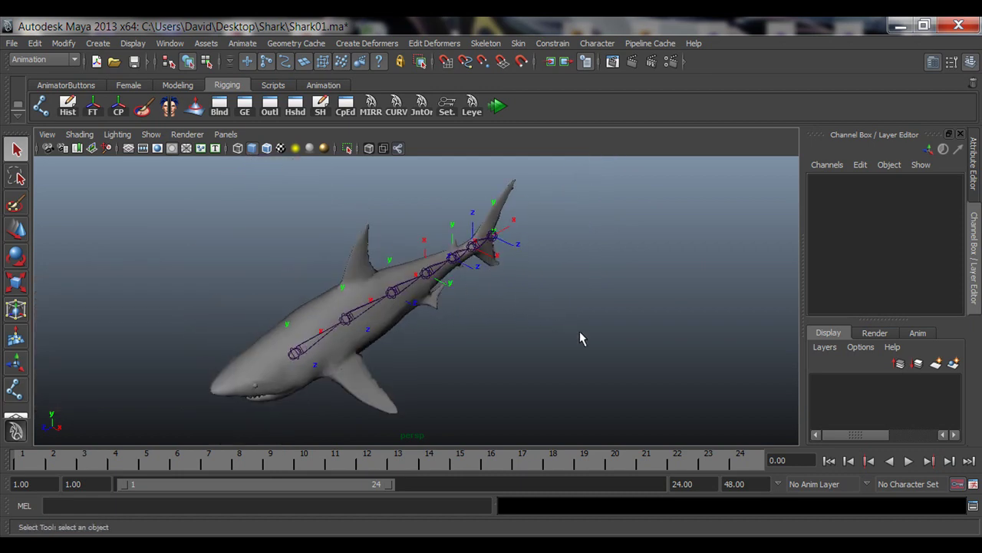
alt+drag(412, 290, 482, 345)
scroll(499, 342, up, 5)
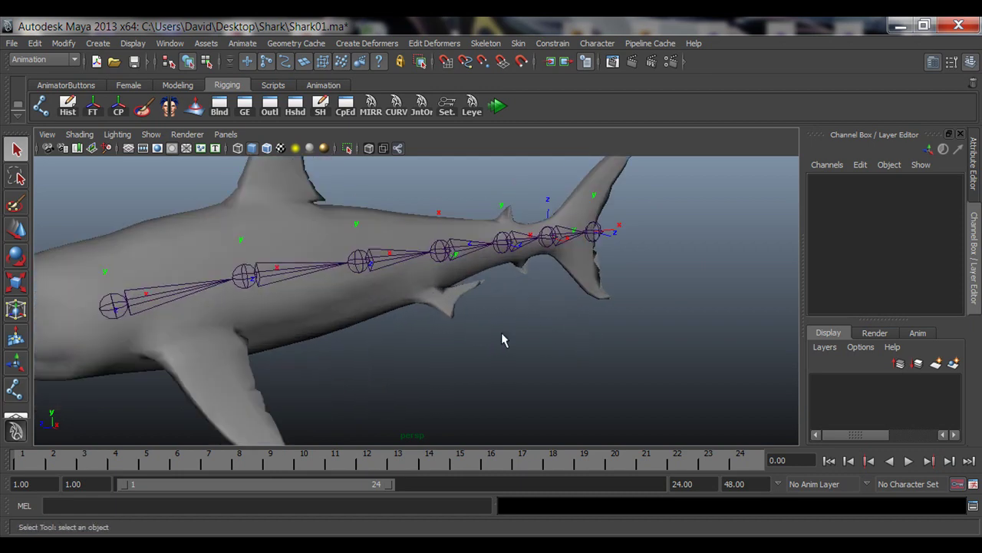
Select all seven spine joints together, one by one from the head end to the tail
click(113, 307)
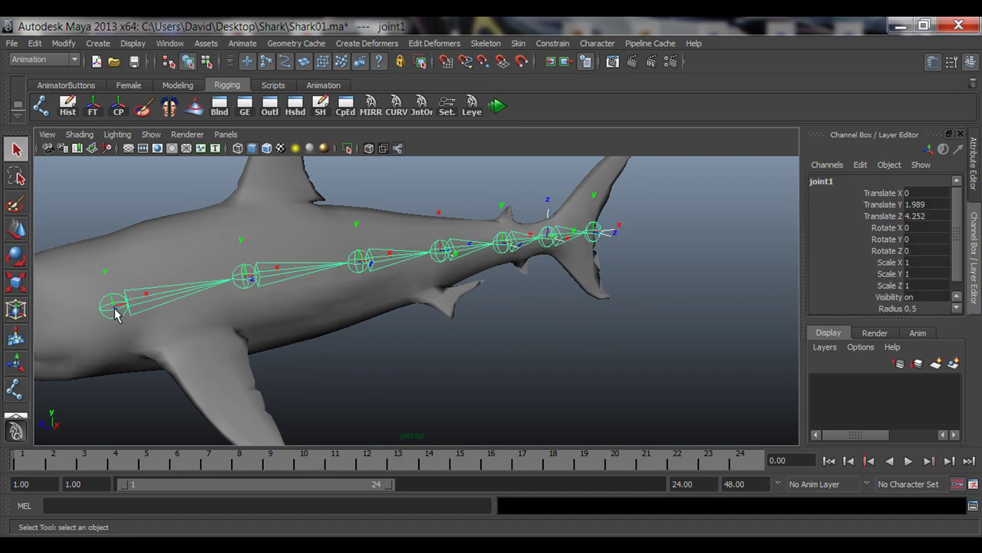
click(248, 277)
click(358, 262)
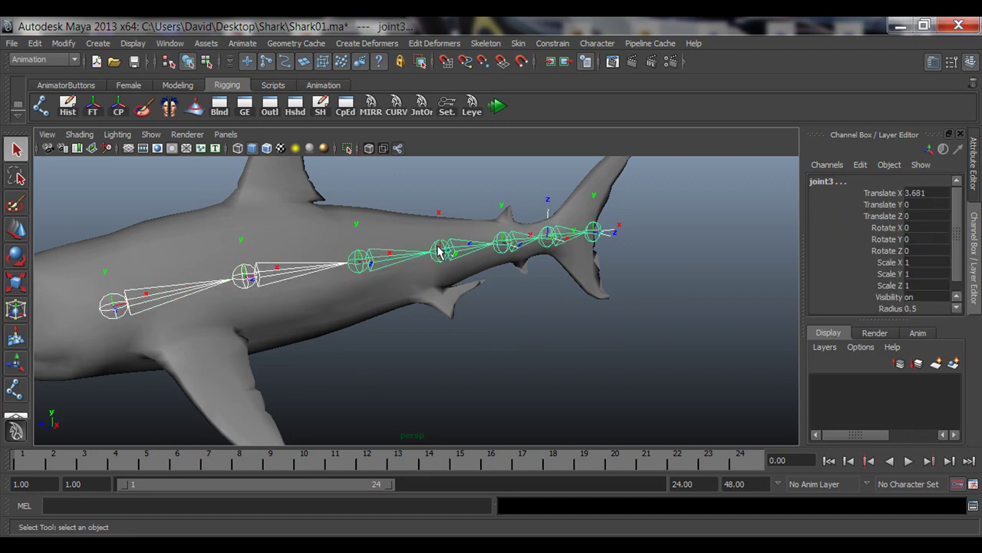
click(440, 252)
click(504, 245)
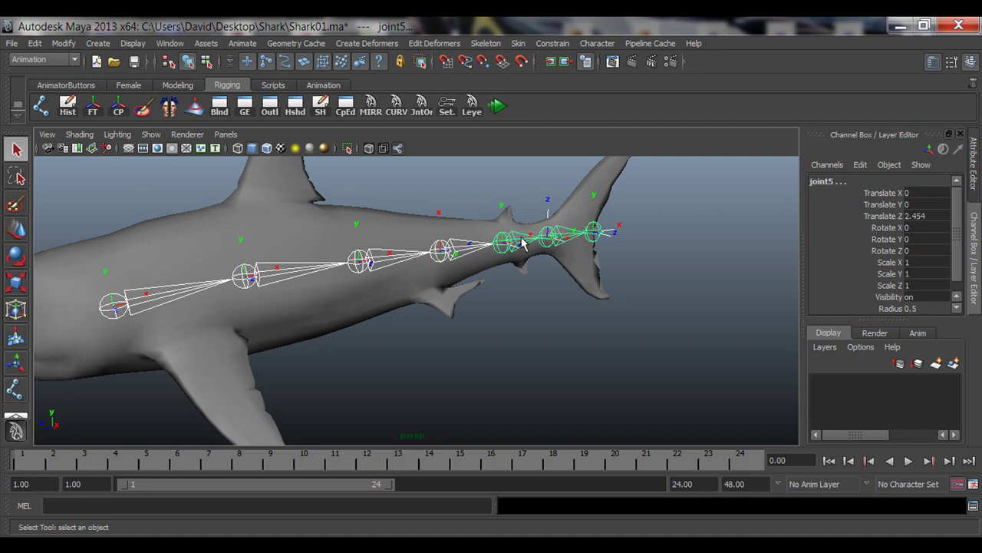
click(550, 235)
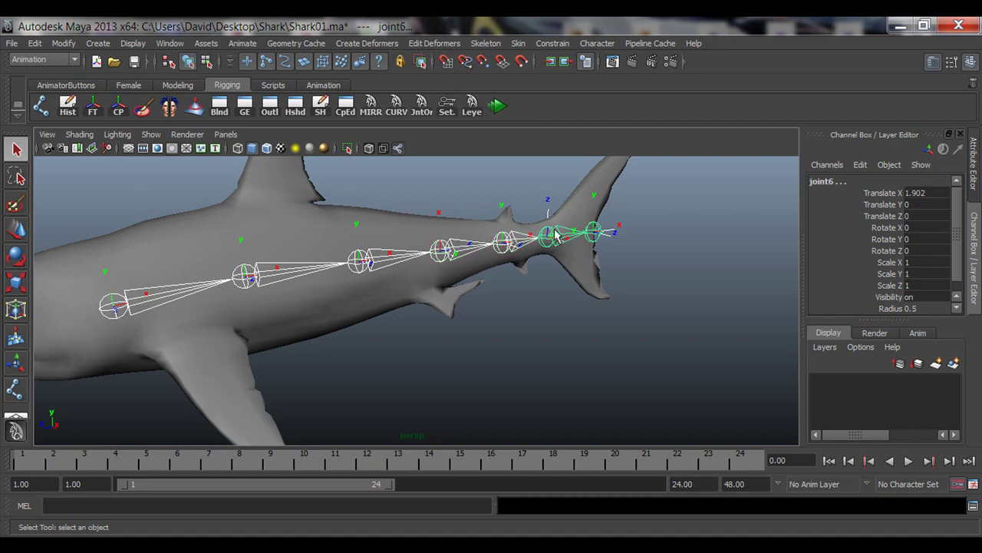
click(598, 229)
Try rotating all seven selected joints together about their local Y axes, then undo the rotation
key(e)
alt+drag(491, 300, 480, 333)
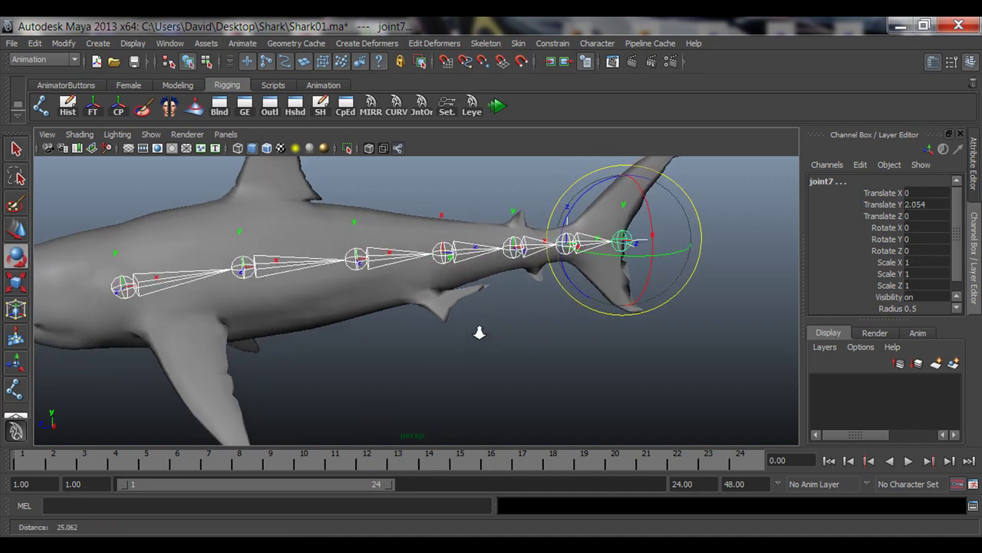
alt+right_drag(480, 332, 414, 319)
alt+drag(553, 284, 481, 361)
alt+right_drag(480, 361, 461, 354)
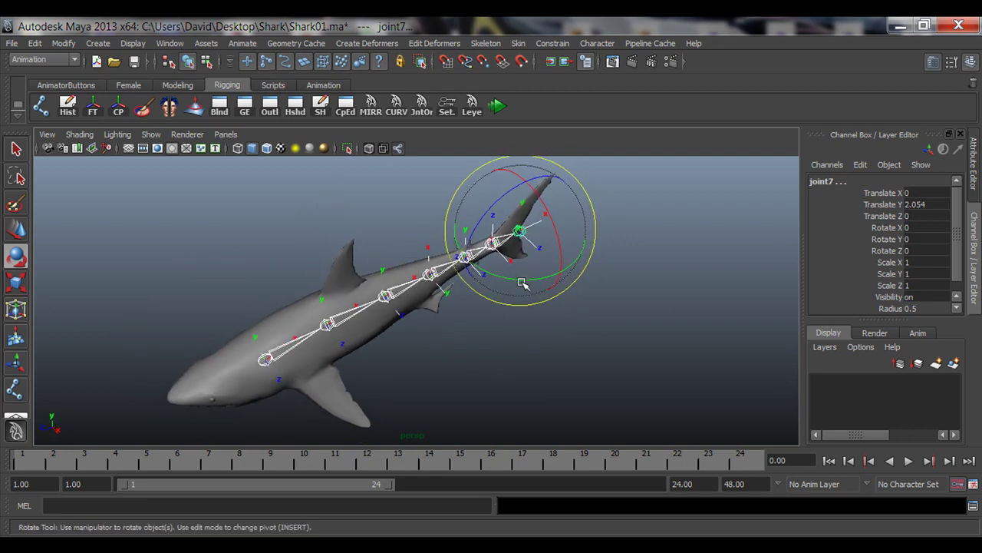
drag(526, 281, 497, 291)
alt+drag(496, 360, 451, 292)
key(ctrl+z)
Bend the spine by rotating all seven selected joints together about local Y to -29.963 degrees
alt+drag(524, 329, 332, 362)
alt+drag(436, 281, 462, 258)
alt+drag(231, 323, 443, 292)
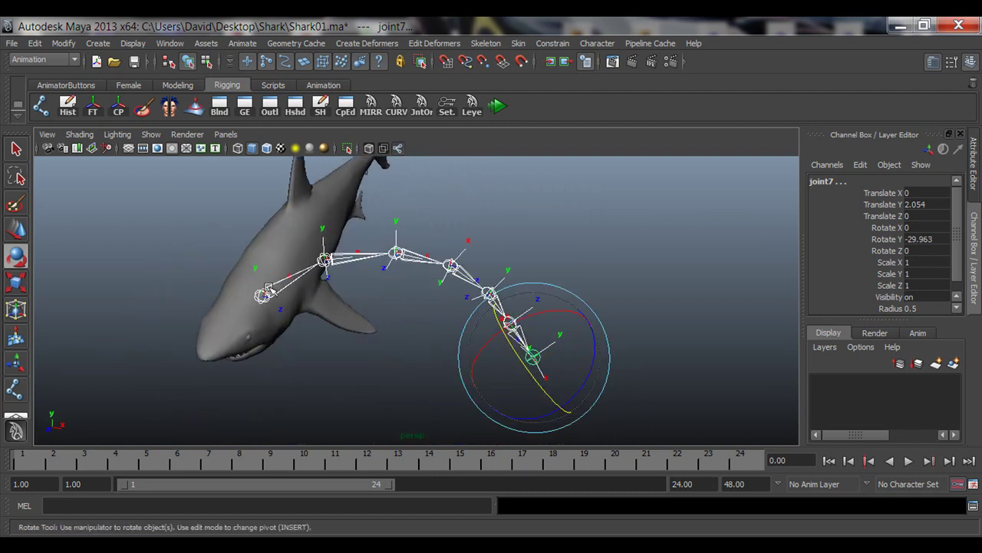
Examine the bent chain joint by joint, comparing how the fourth and sixth joints turn relative to the others
alt+drag(310, 376, 268, 346)
key(q)
alt+right_drag(198, 361, 345, 376)
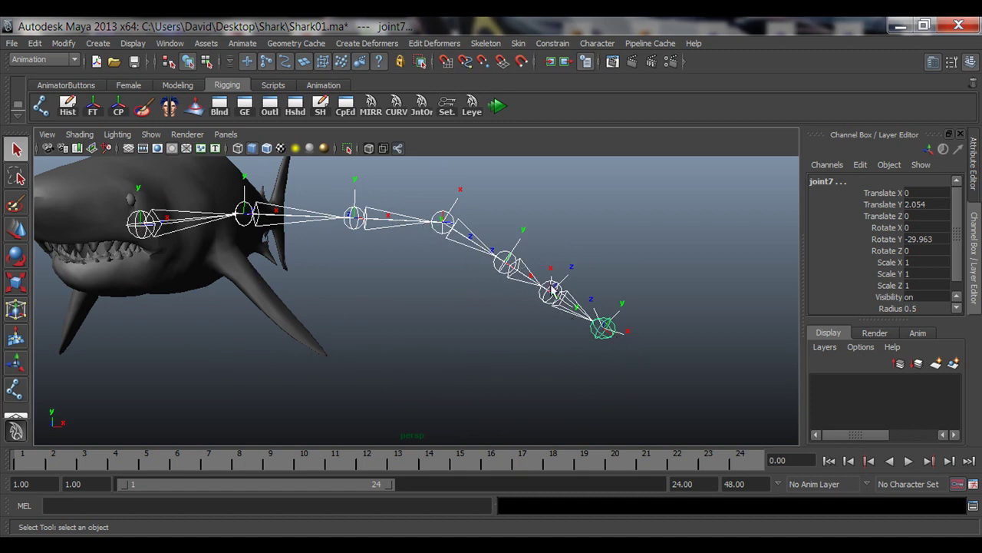
alt+middle_drag(486, 304, 441, 339)
alt+right_drag(441, 339, 463, 340)
alt+middle_drag(314, 241, 364, 317)
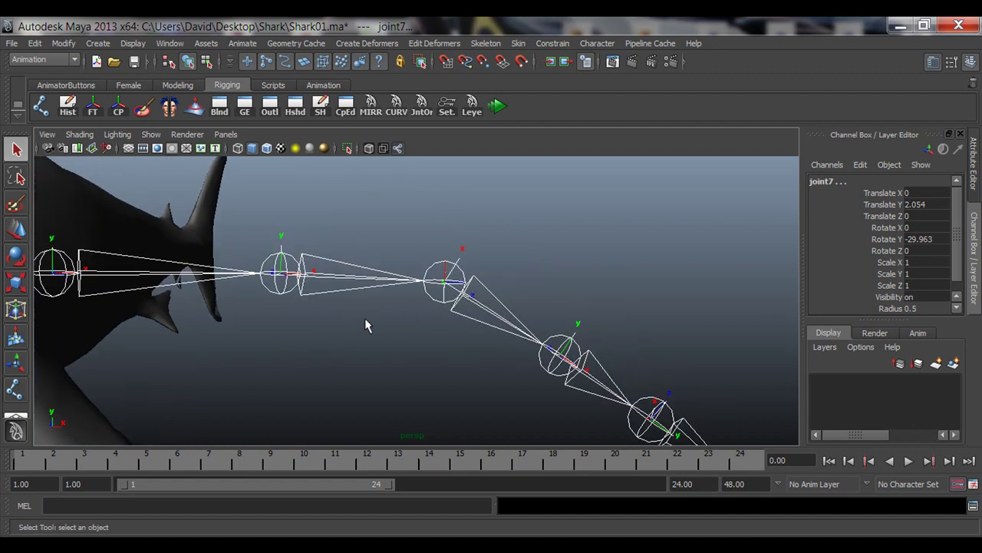
key(e)
alt+drag(482, 329, 364, 317)
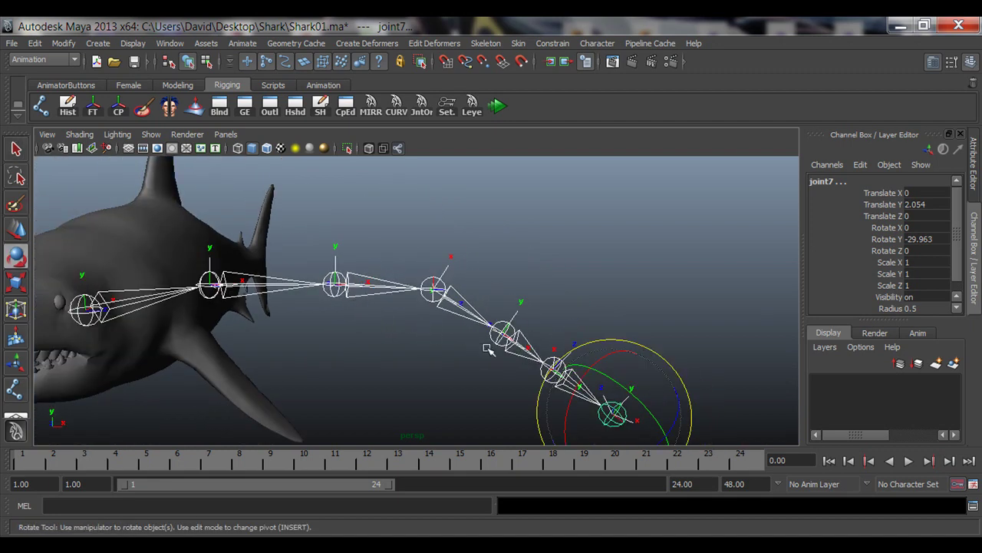
Undo the last joint rotation so the spine chain straightens back along the shark's body, and deselect the joints
alt+drag(489, 349, 461, 311)
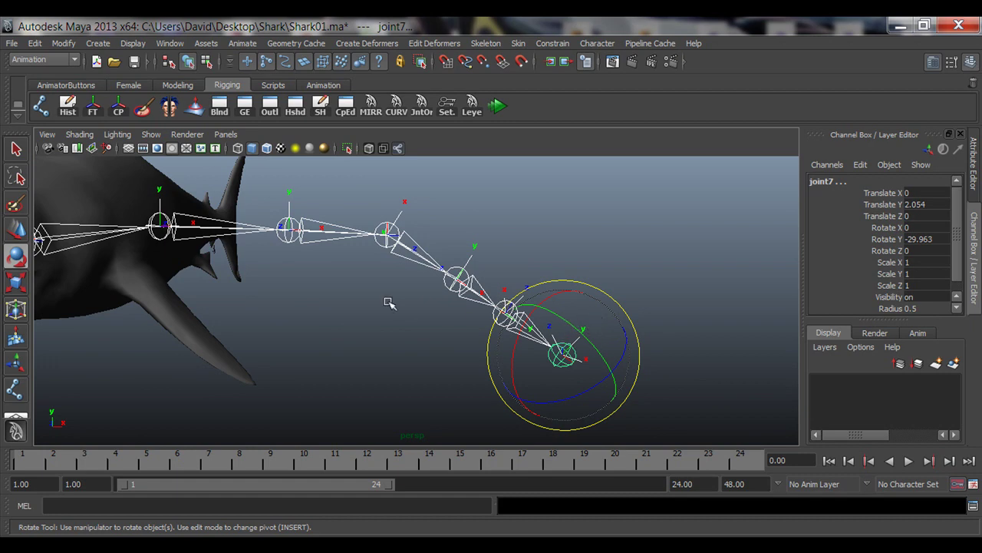
alt+drag(389, 303, 450, 358)
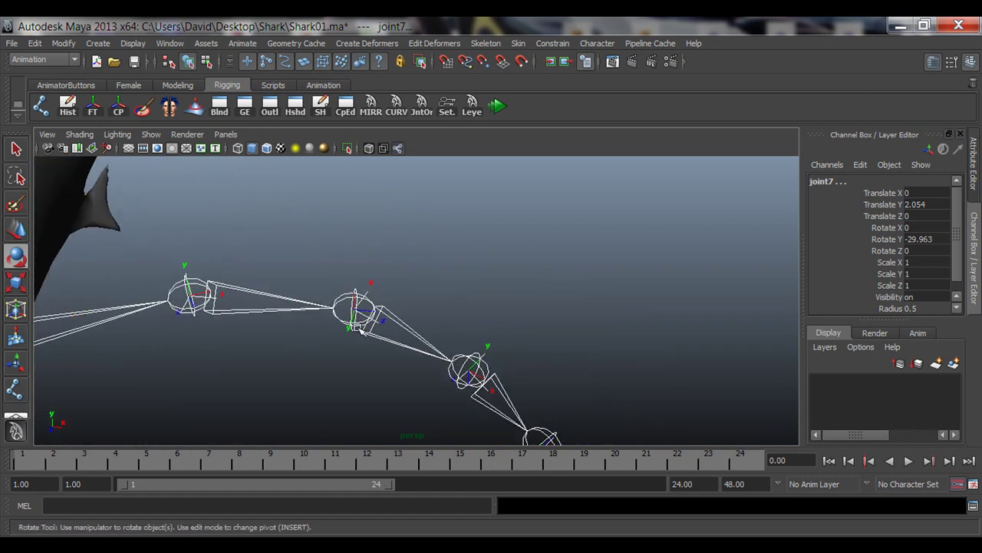
alt+middle_drag(402, 331, 265, 202)
alt+drag(342, 291, 375, 331)
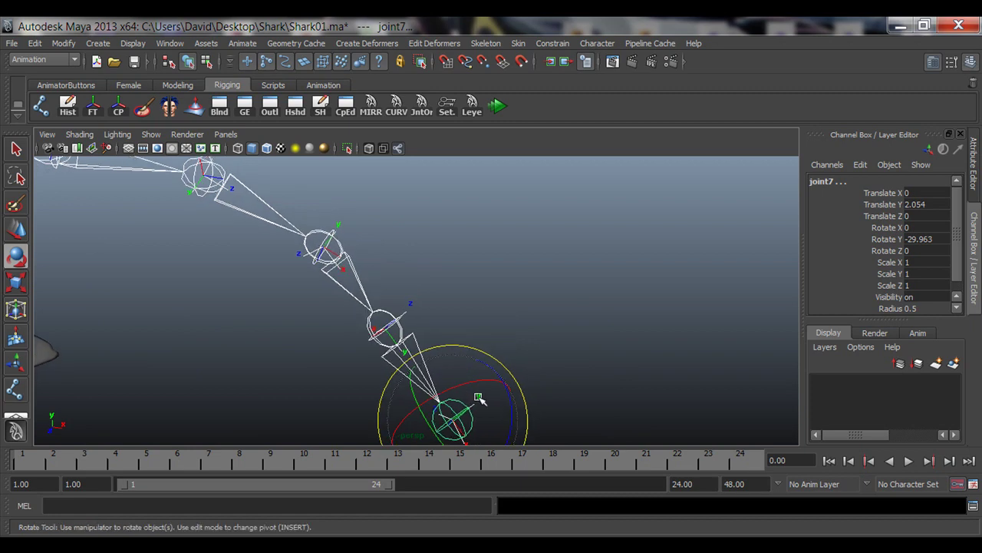
alt+drag(480, 399, 502, 304)
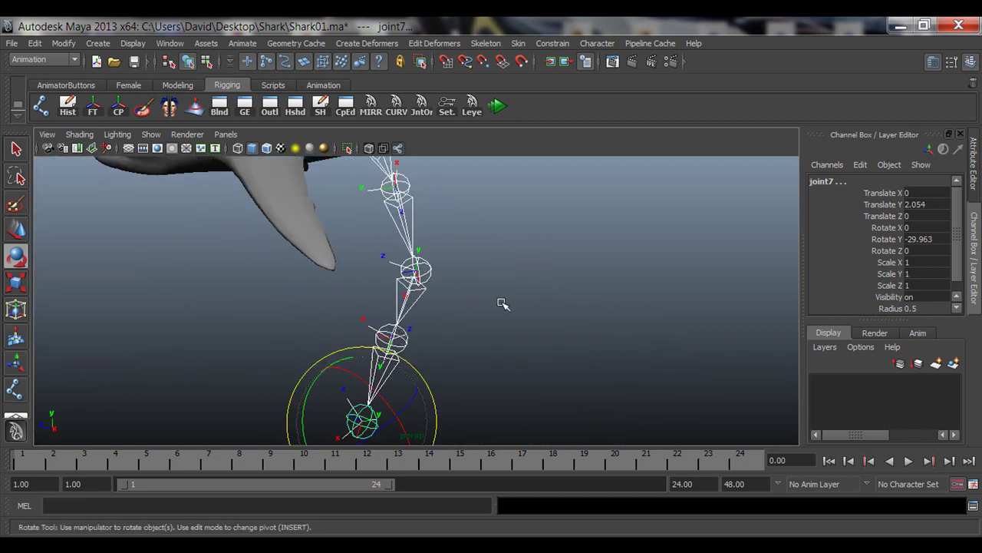
key(ctrl+z)
alt+middle_drag(464, 271, 453, 441)
alt+drag(390, 358, 491, 368)
alt+middle_drag(472, 291, 472, 295)
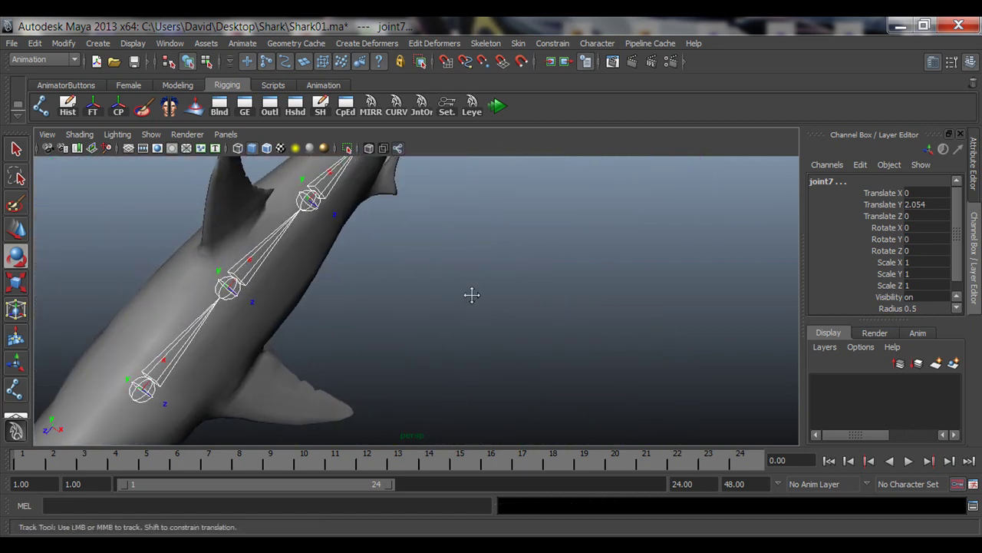
alt+drag(472, 295, 444, 361)
key(ctrl+z)
click(484, 387)
Select the full spine hierarchy from the head-end joint and orient it with cometJointOrient: Aim Axis X, Up Axis Y, World Up Dir 0, 1, 0
alt+middle_drag(364, 355, 444, 314)
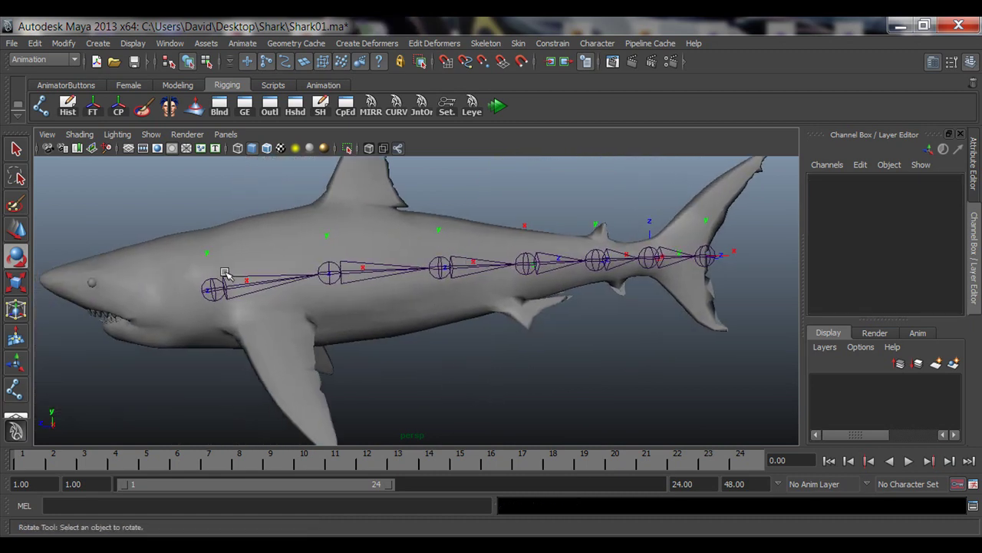
click(214, 287)
right_click(213, 288)
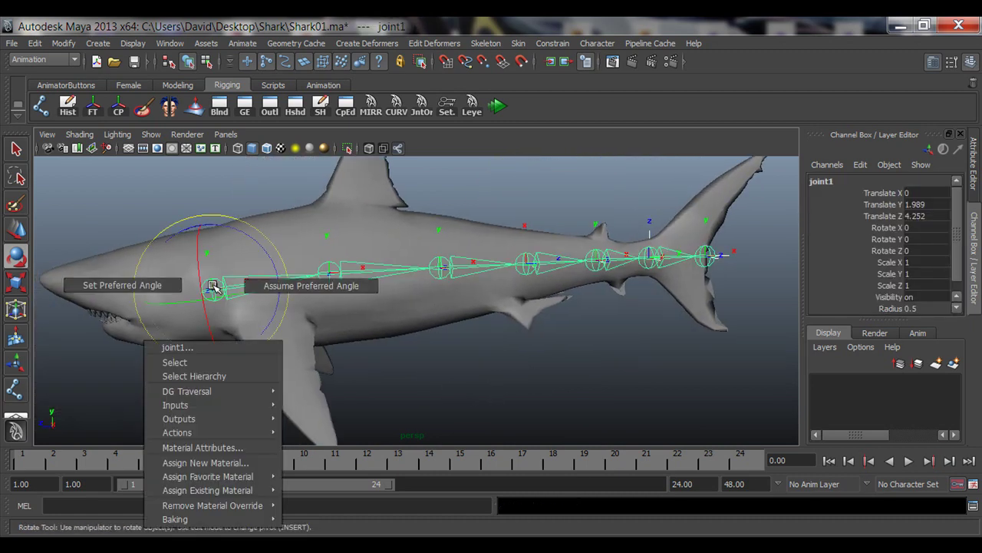
click(211, 376)
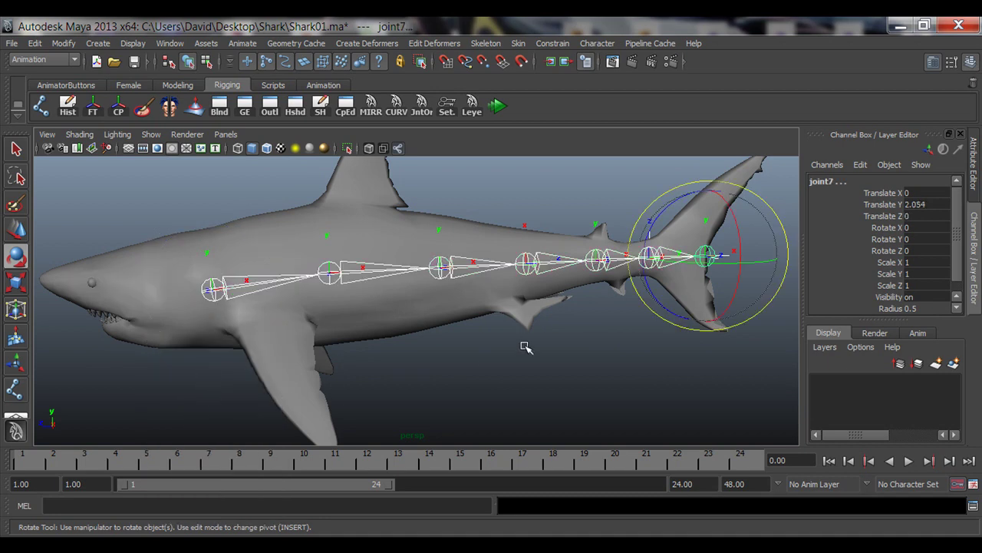
alt+middle_drag(526, 347, 445, 358)
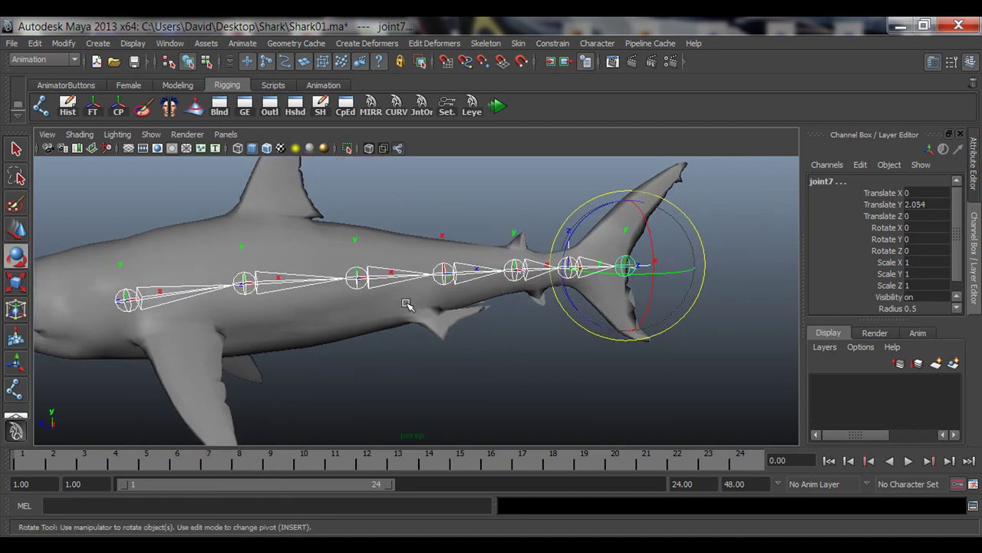
click(422, 114)
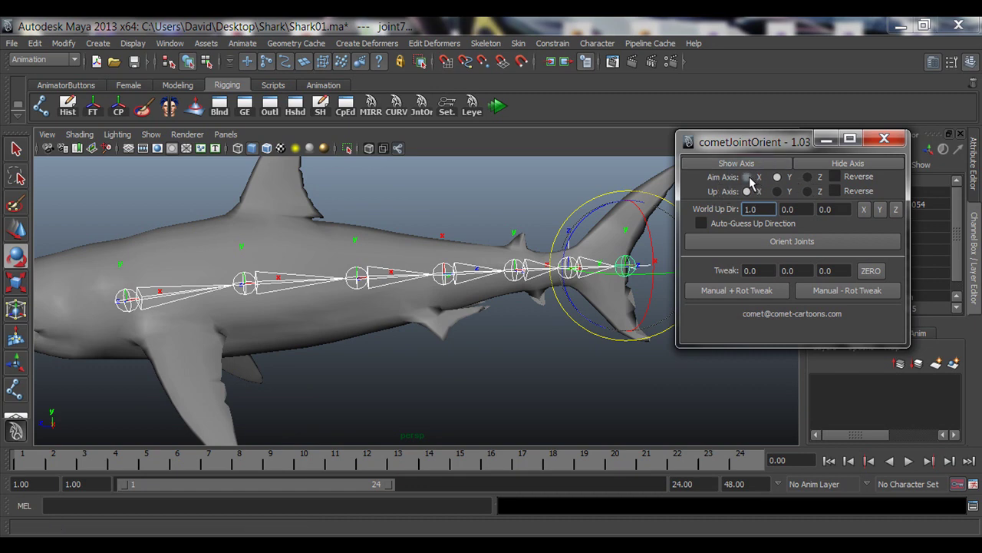
click(776, 191)
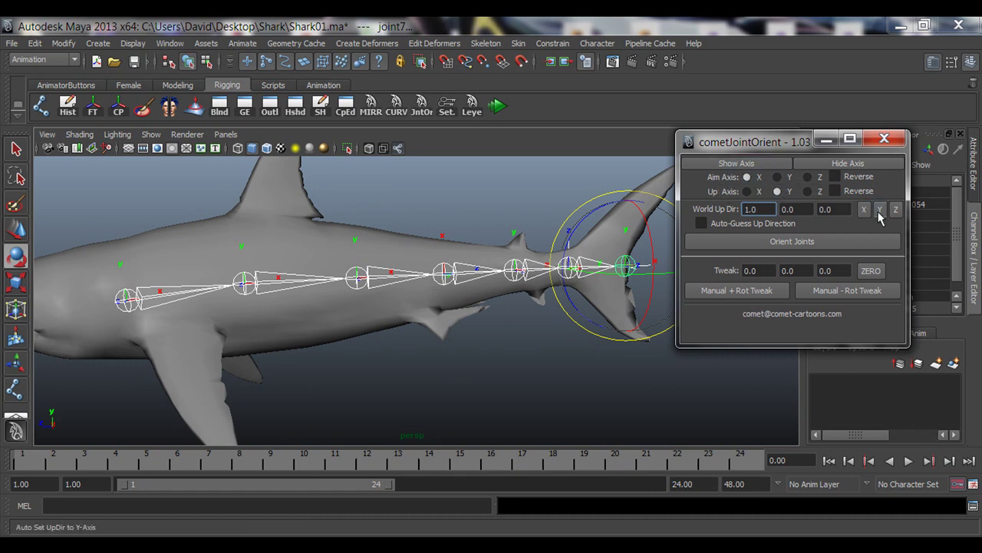
click(775, 243)
Bend the reoriented spine sideways by rotating all seven selected joints together about their local Y axes
alt+middle_drag(315, 256, 245, 254)
alt+drag(245, 254, 277, 291)
alt+right_drag(277, 292, 282, 322)
alt+drag(282, 323, 391, 290)
click(455, 272)
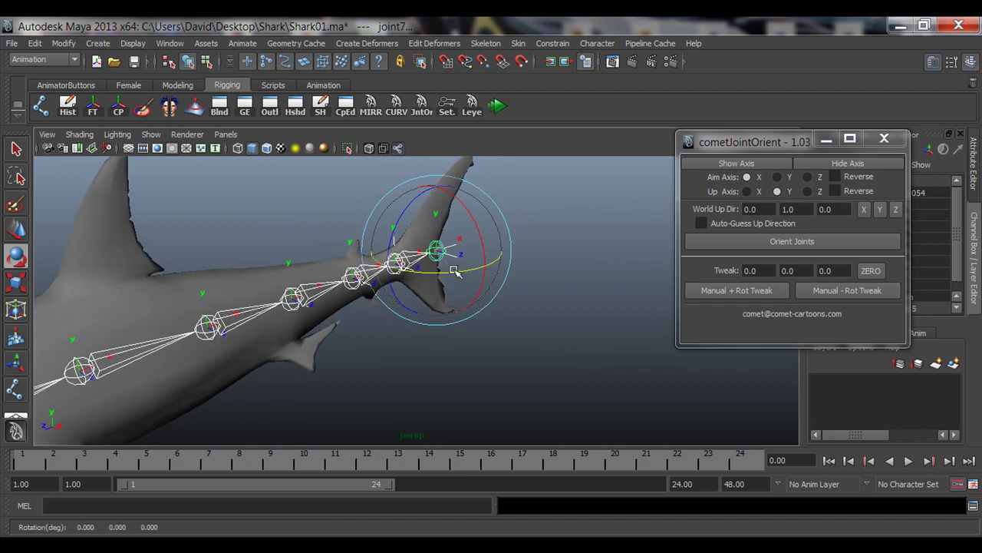
drag(456, 273, 423, 276)
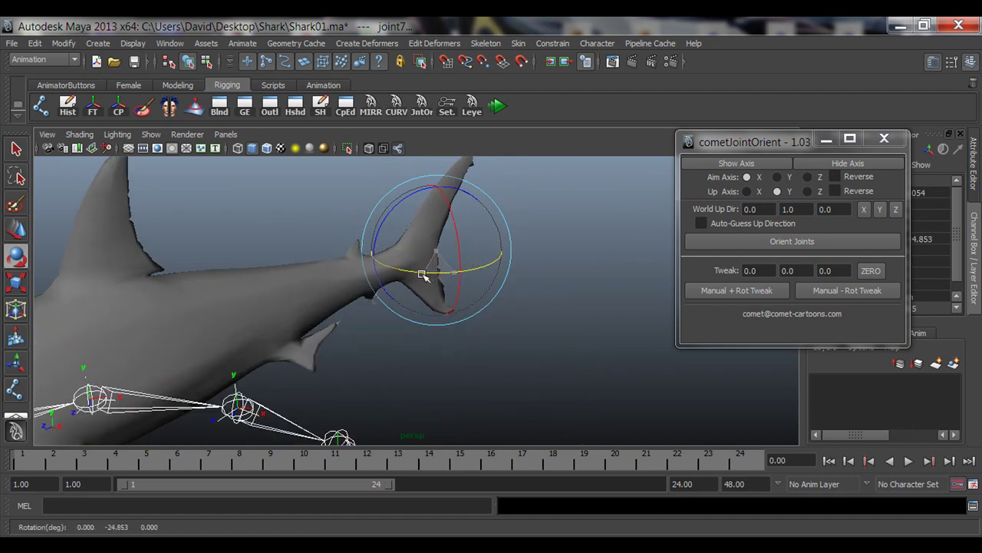
Examine the bent spine from the side, above and front, comparing the X and Y axes of each joint
alt+drag(532, 377, 375, 287)
alt+right_drag(327, 297, 461, 307)
alt+middle_drag(460, 310, 416, 335)
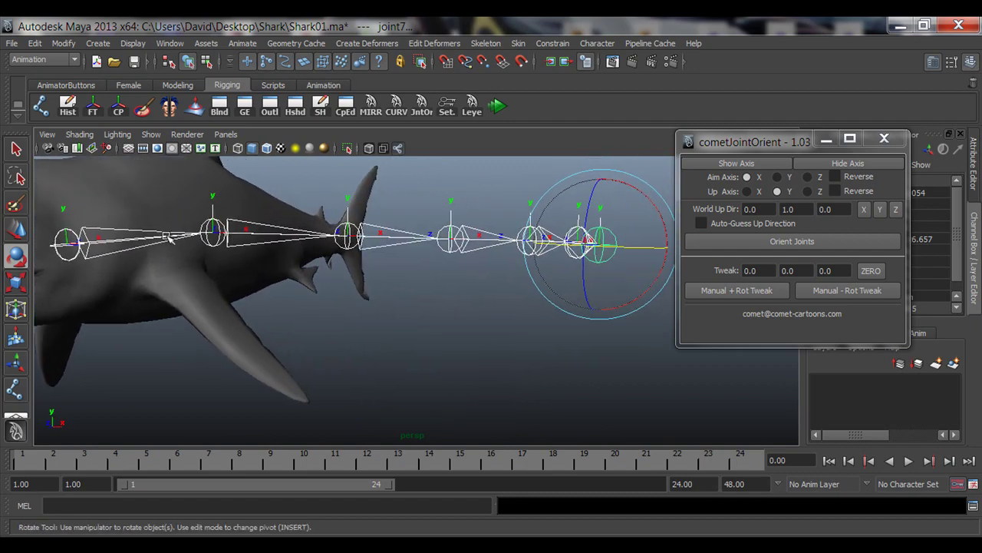
alt+drag(428, 234, 247, 367)
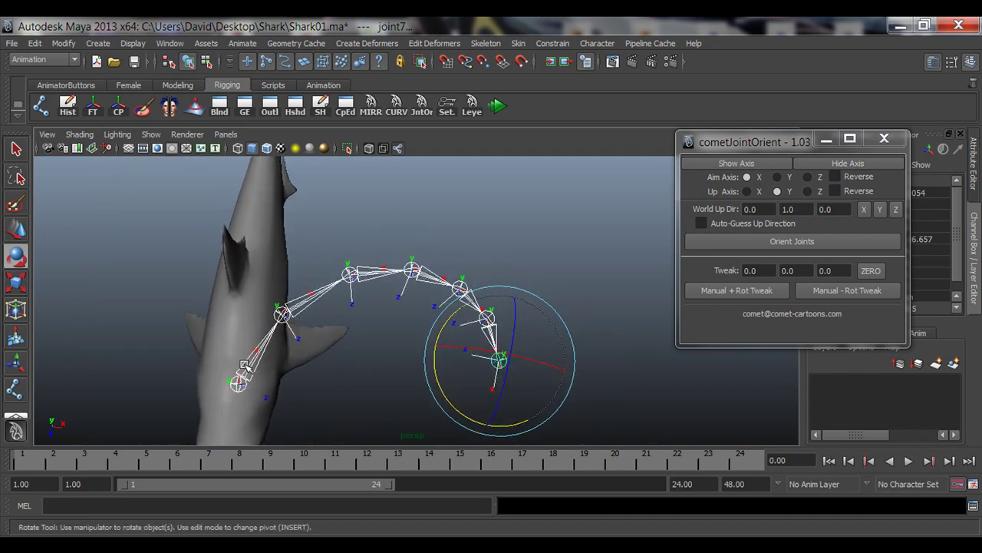
key(q)
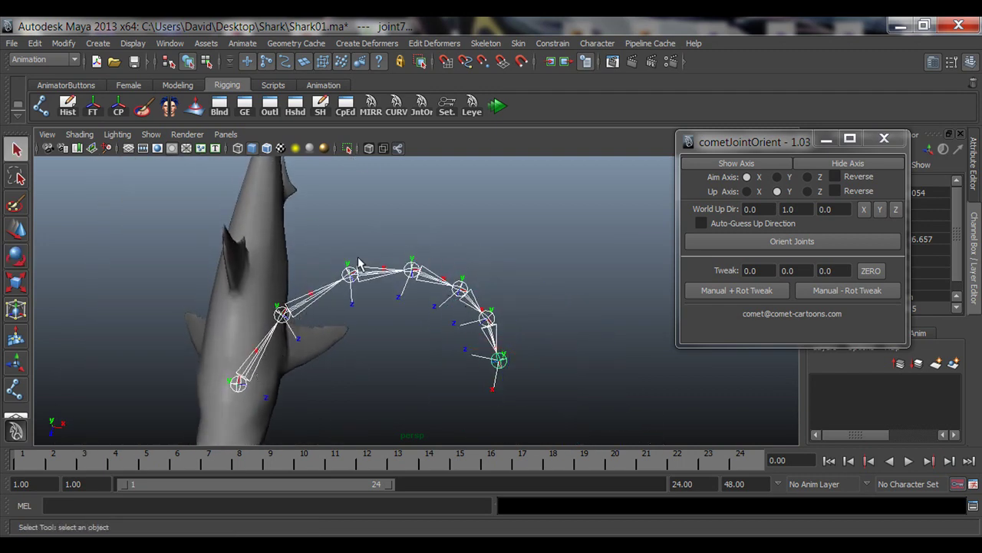
alt+drag(389, 358, 419, 333)
scroll(423, 323, up, 4)
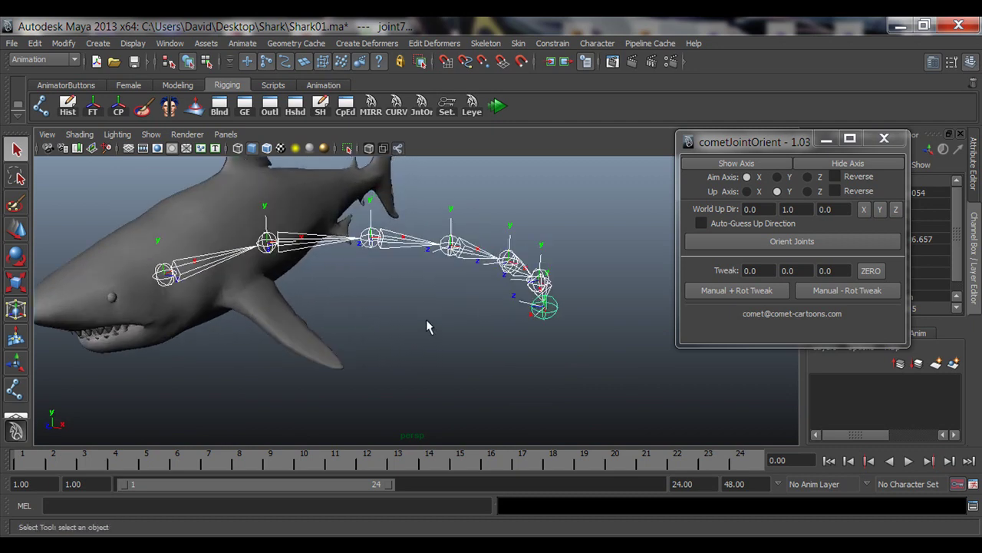
alt+middle_drag(426, 319, 425, 340)
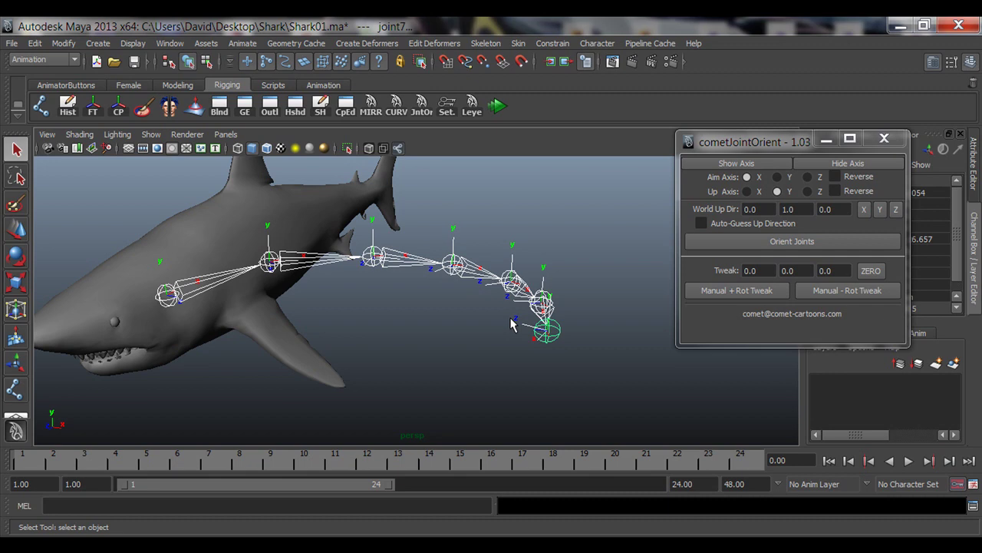
Rotate all seven selected spine joints about local Y to -22.153 degrees
key(e)
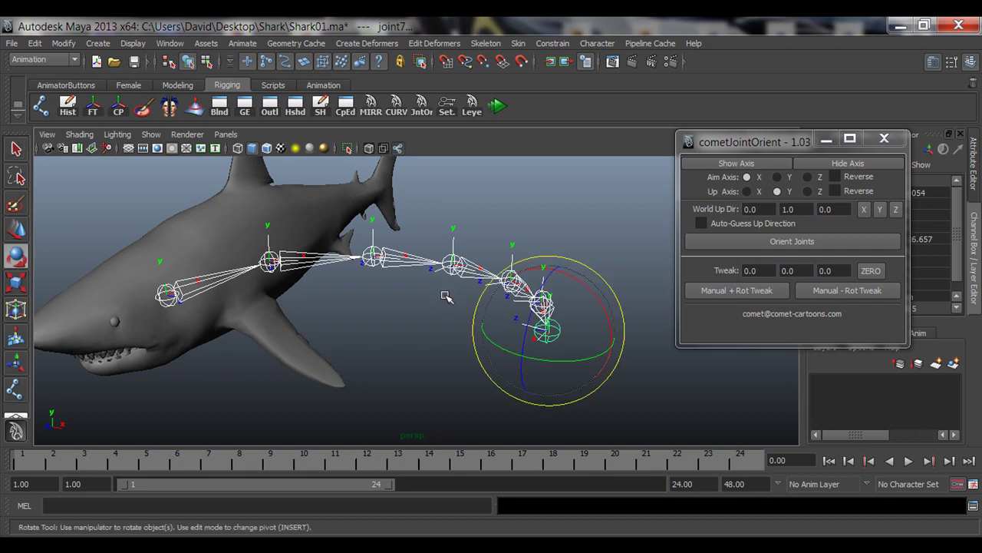
alt+drag(451, 402, 428, 391)
drag(515, 352, 566, 359)
Examine the adjusted spine curve from several angles, following the joint axes from the head to the tail
scroll(312, 345, down, 4)
alt+drag(313, 347, 360, 371)
middle_drag(360, 371, 445, 386)
alt+drag(446, 386, 384, 377)
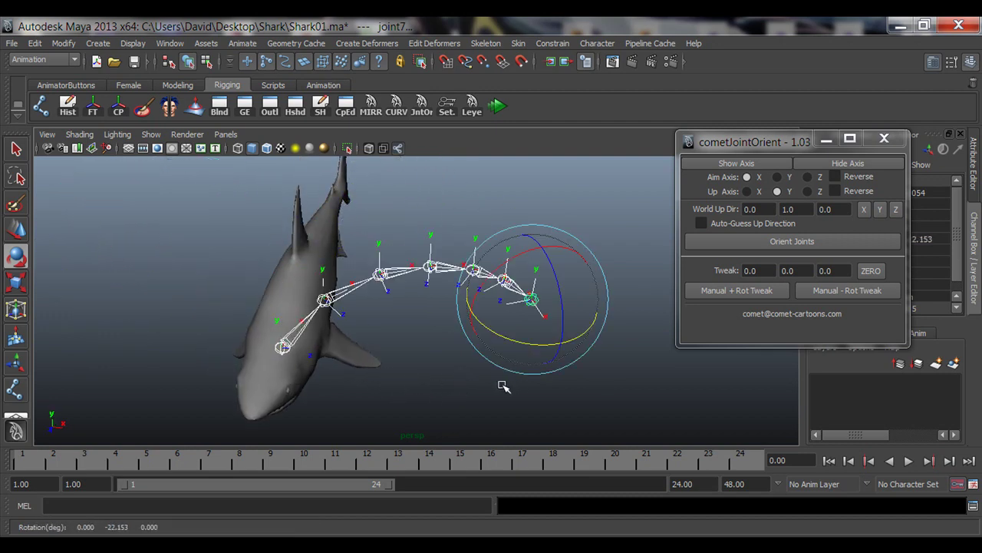
alt+drag(505, 388, 282, 258)
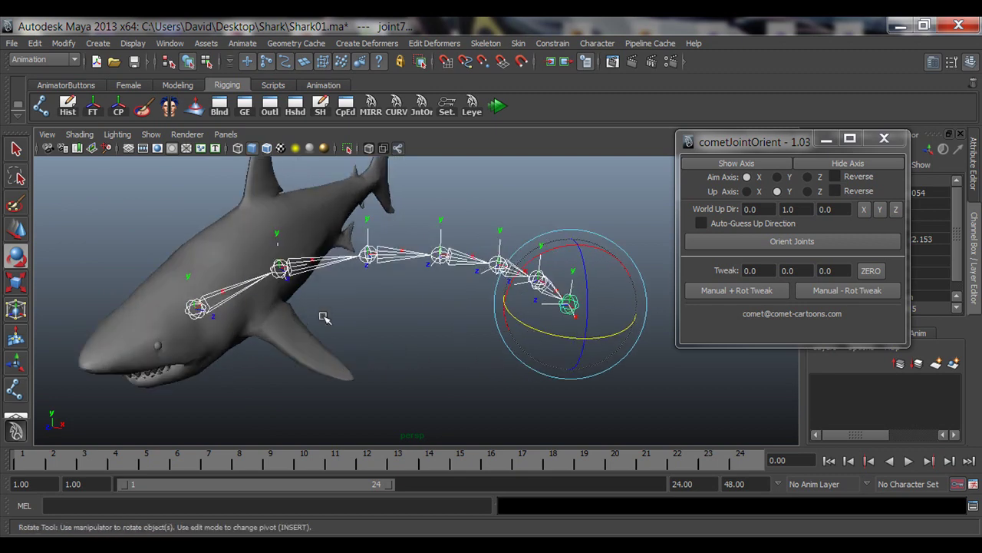
alt+drag(422, 359, 375, 342)
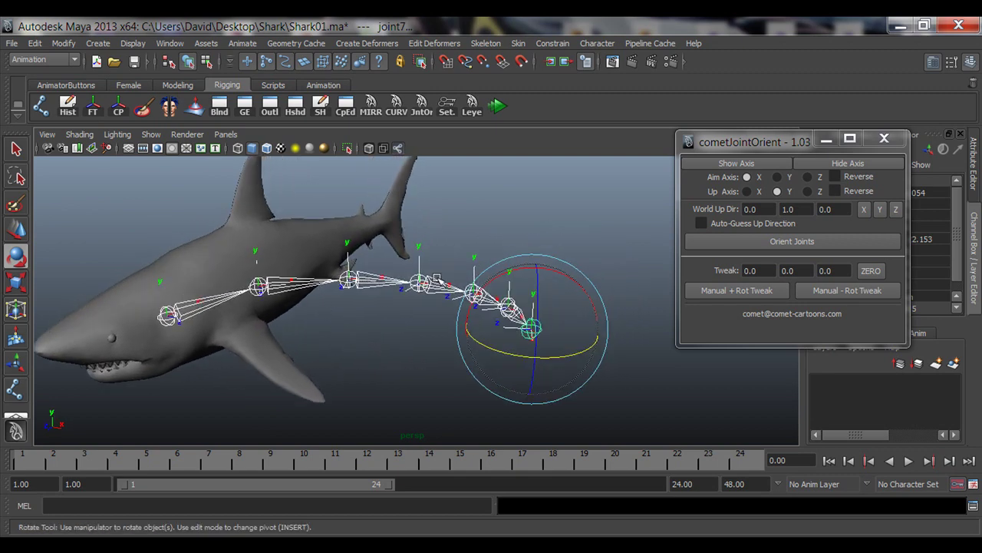
alt+right_drag(314, 355, 408, 357)
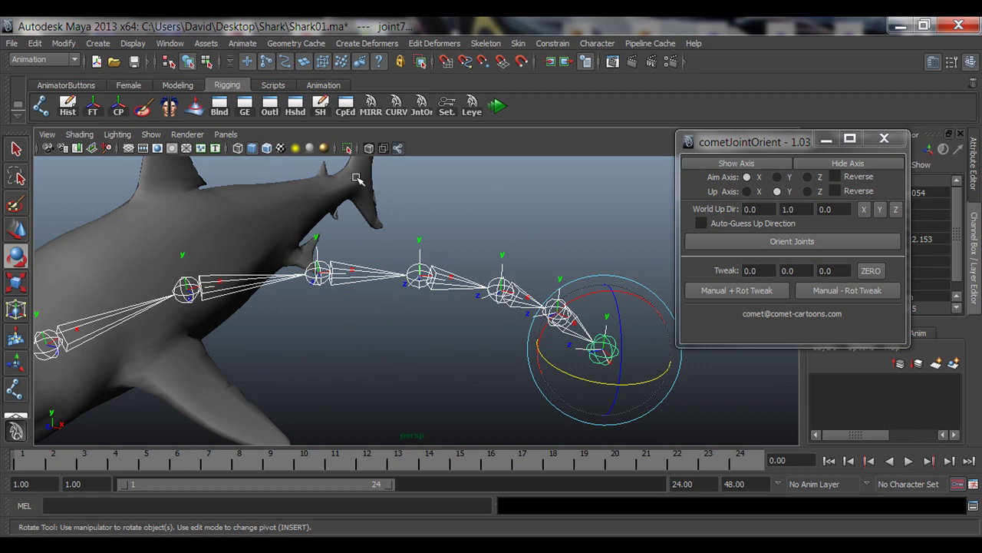
Move the joint orient window off the channel values and set Rotate Y of all selected spine joints to 0
drag(771, 141, 682, 90)
click(913, 241)
text(0)
key(Return)
Try setting Translate X of all selected spine joints to 0, then undo the change
click(923, 193)
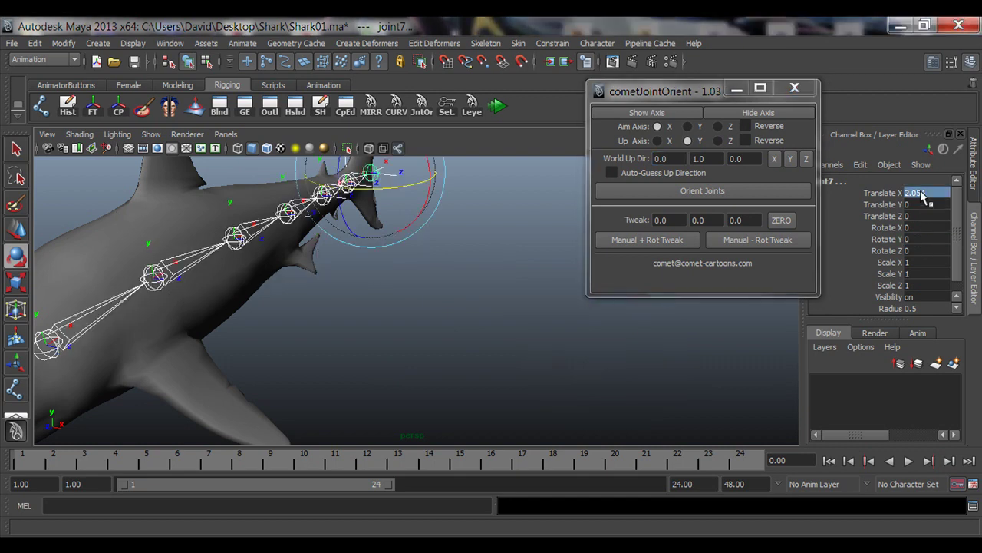
text(0)
key(Return)
alt+drag(513, 379, 386, 332)
key(ctrl+z)
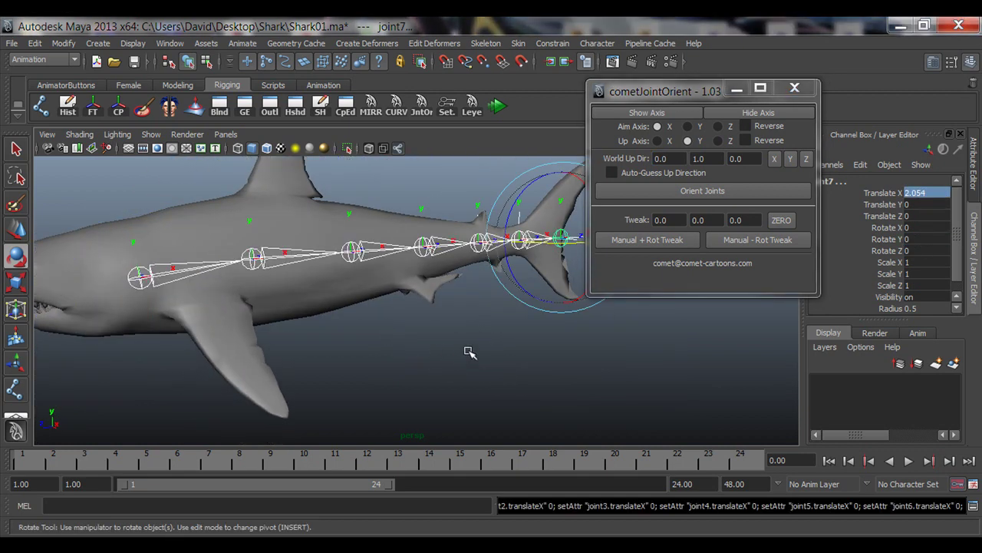
Select the full spine hierarchy from the head-end joint, hide its local axes, and clear the selection
click(470, 353)
alt+drag(500, 364, 476, 368)
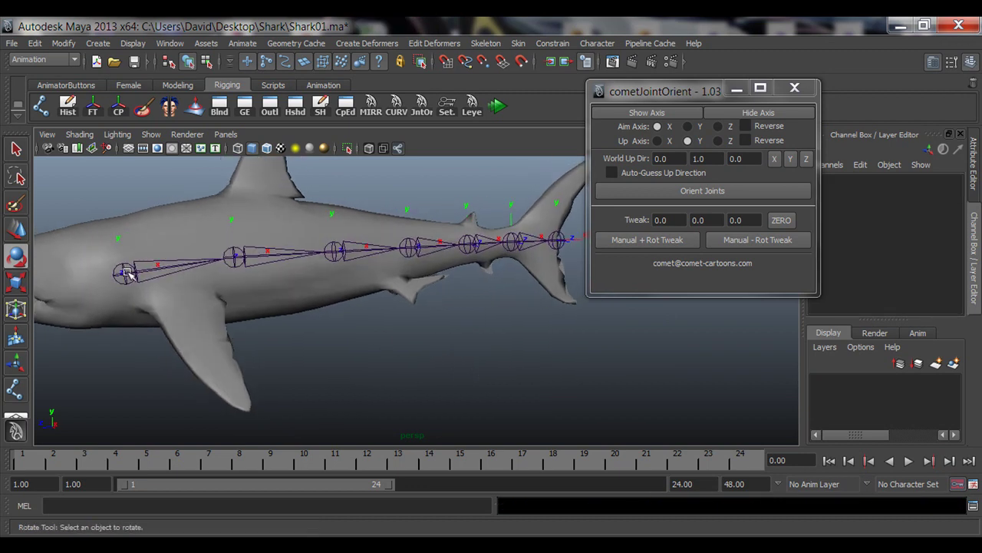
key(q)
click(125, 272)
right_click(125, 273)
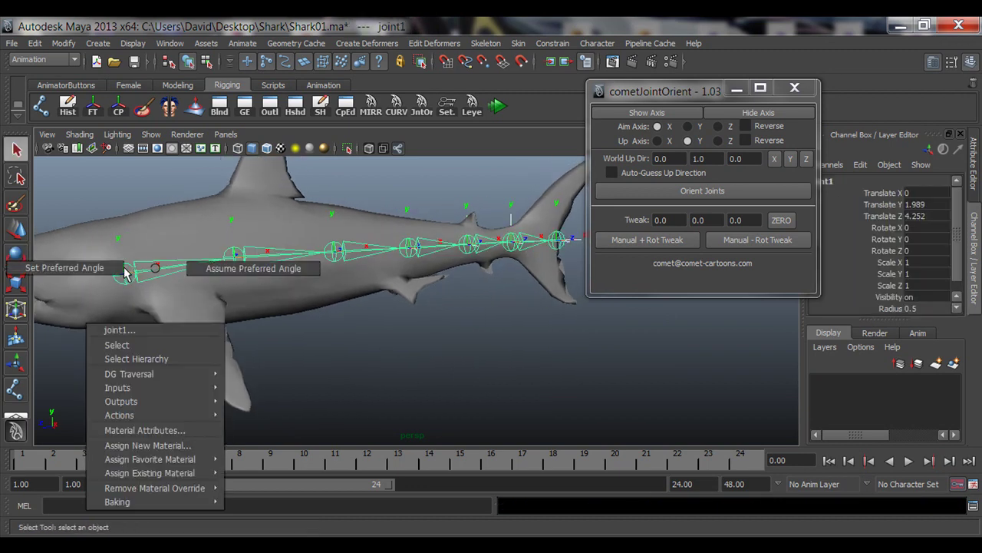
click(146, 358)
alt+middle_drag(407, 267, 363, 286)
click(753, 115)
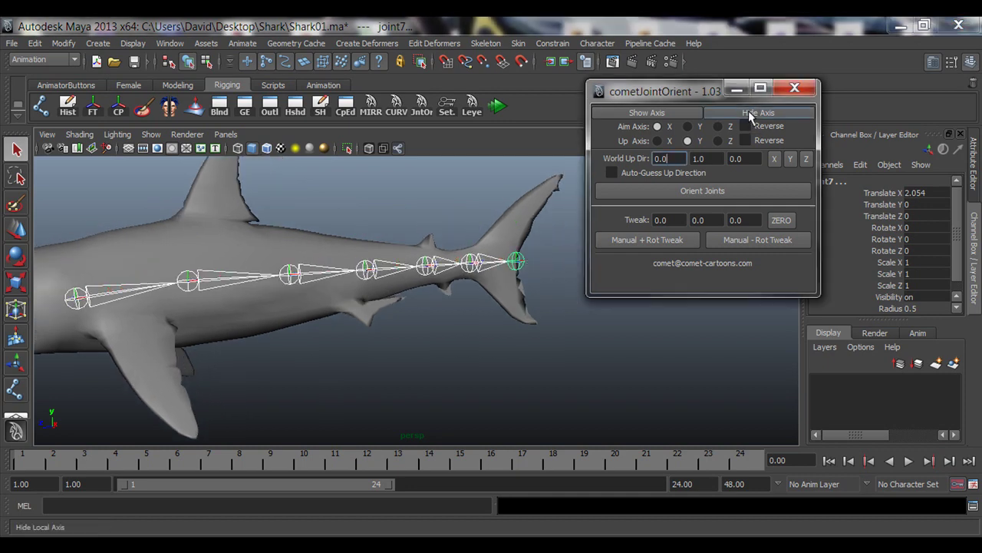
click(522, 393)
alt+drag(585, 387, 412, 377)
drag(667, 92, 635, 179)
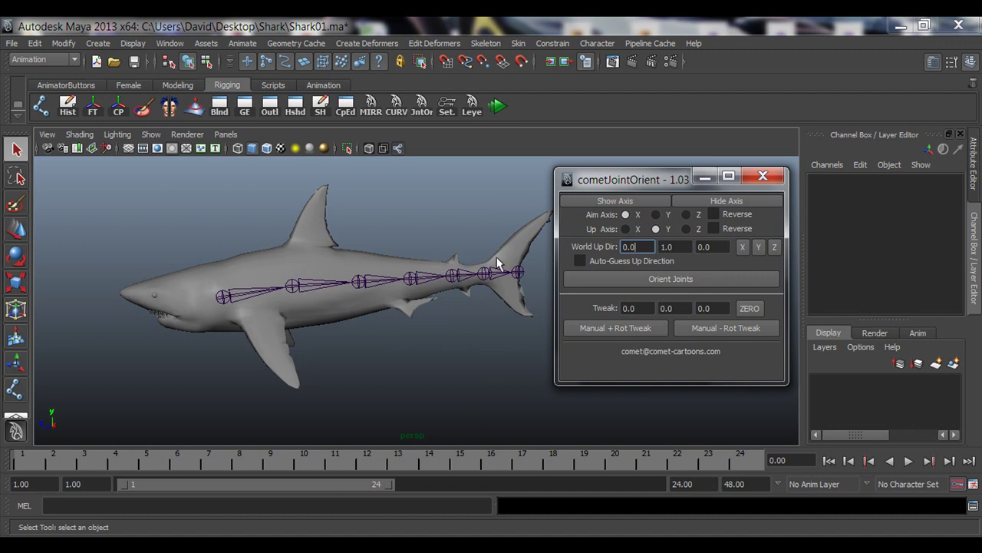
click(356, 253)
alt+drag(280, 262, 242, 311)
Switch to Firefox, open the Book page of the Animation Methods site and look through the rigging and animation books
click(376, 377)
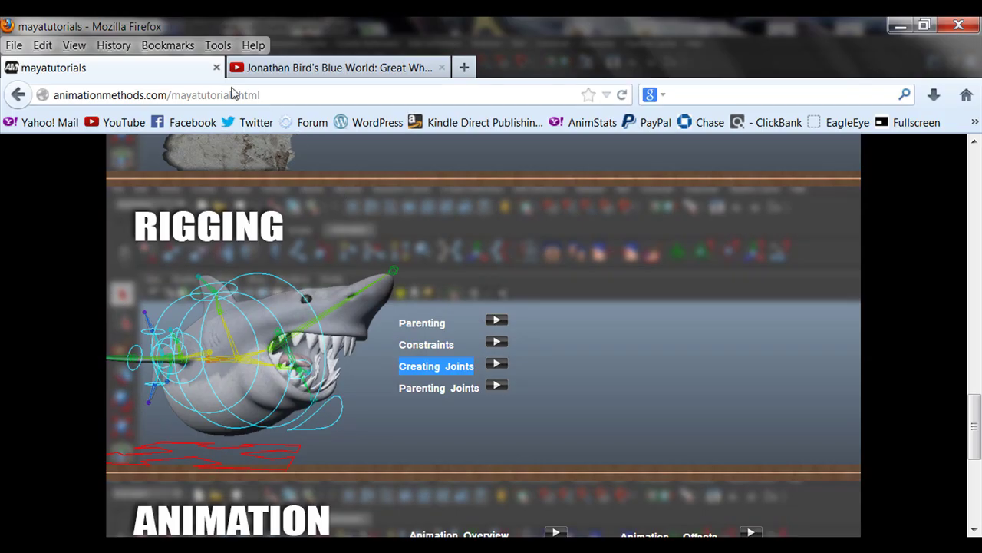
scroll(292, 322, up, 15)
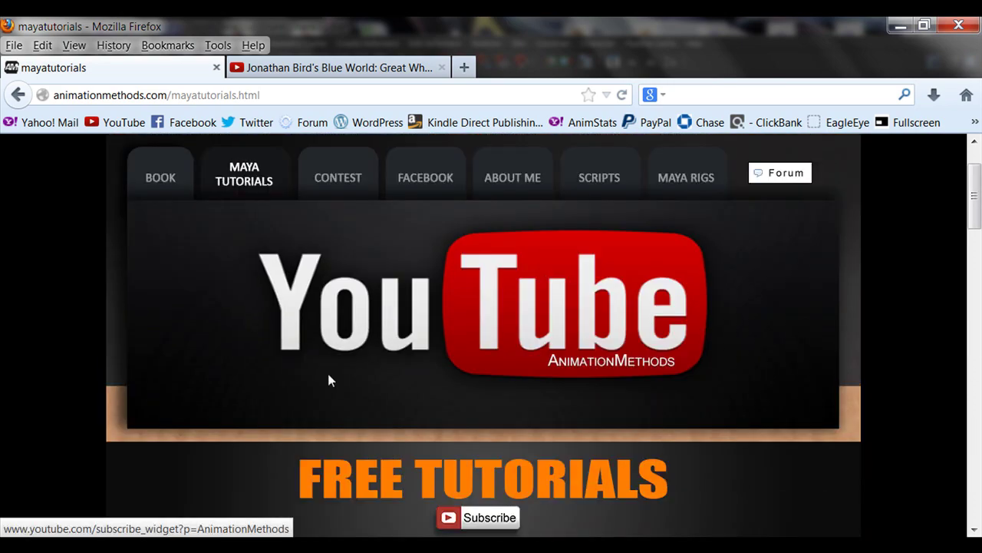
click(156, 185)
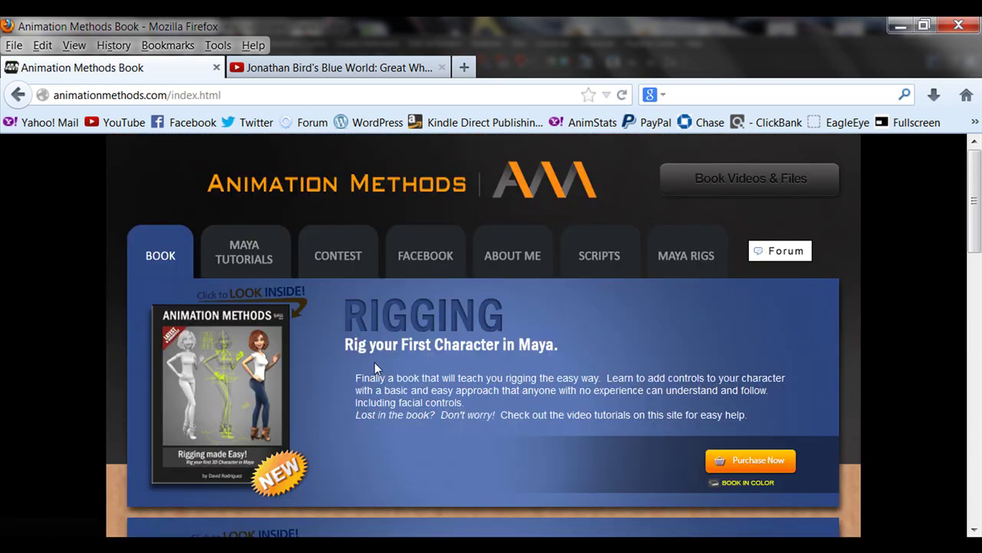
scroll(361, 360, down, 3)
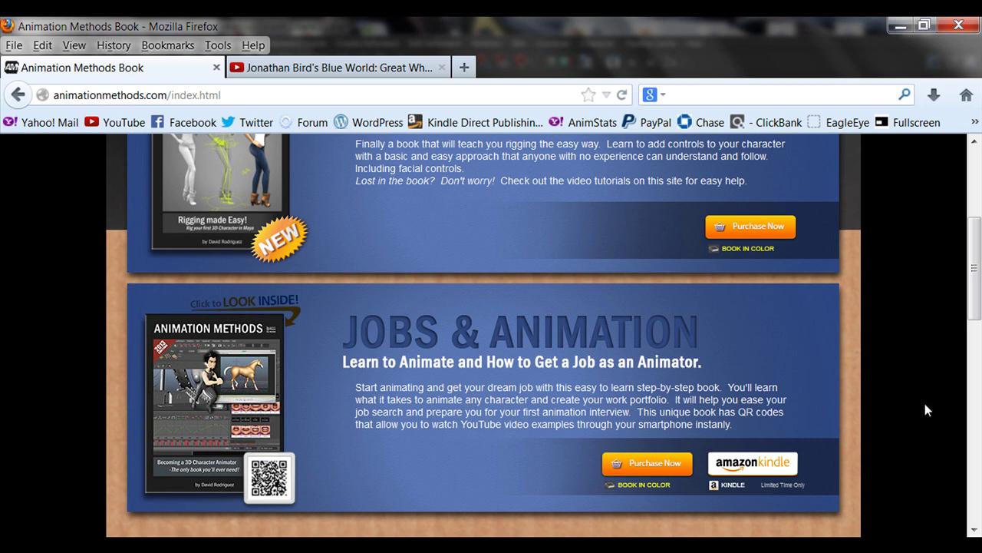
scroll(837, 402, up, 3)
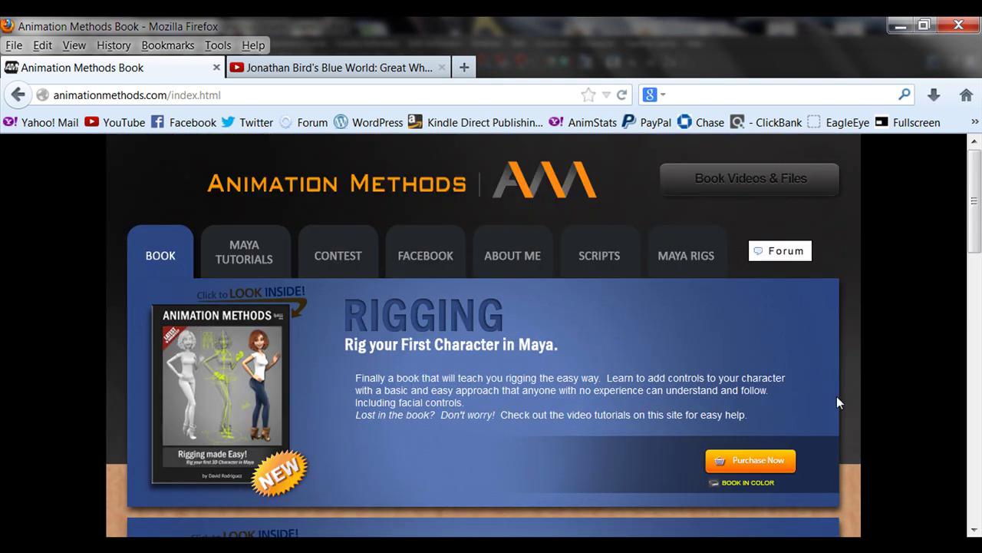